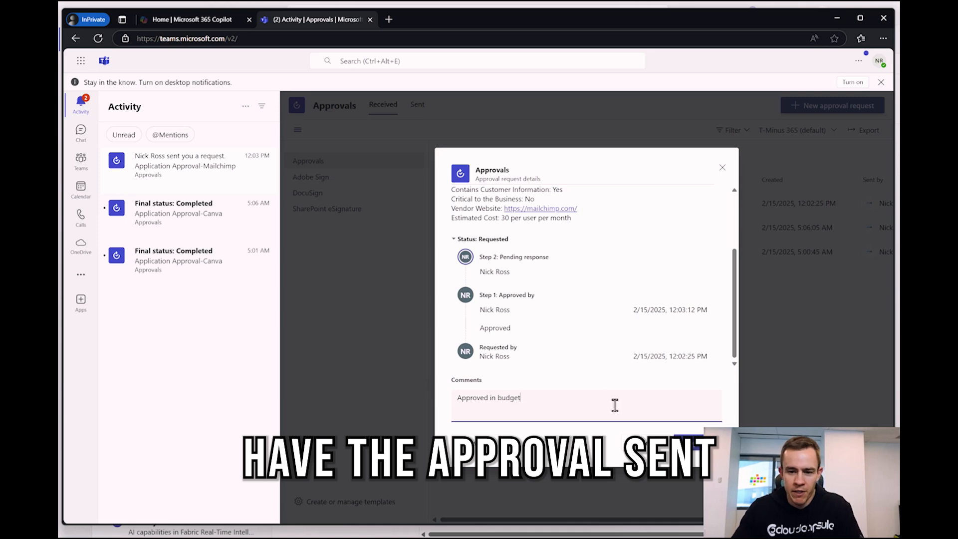
- Use the Documents library for the vendor inventory table row
{"action": "left_click", "coordinate": [689, 451]}
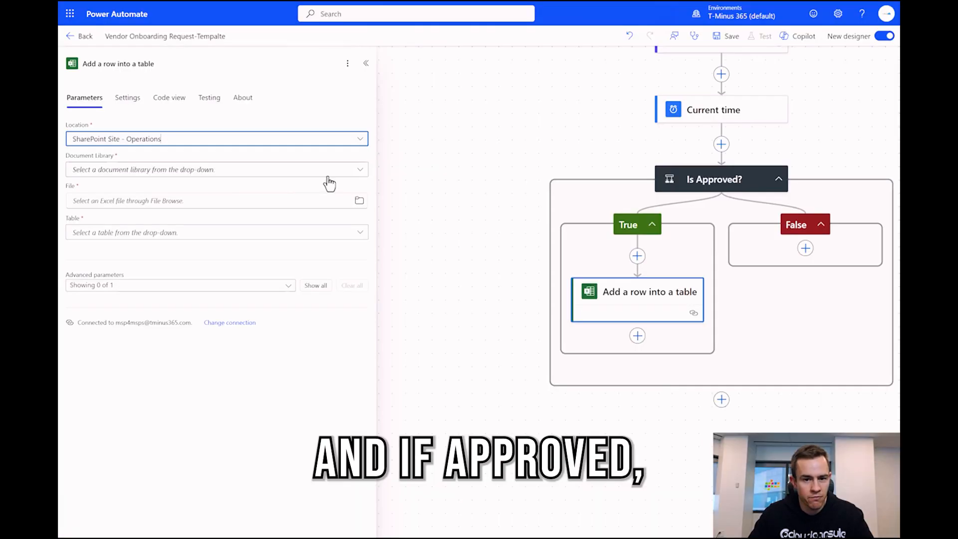
{"action": "left_click", "coordinate": [324, 172]}
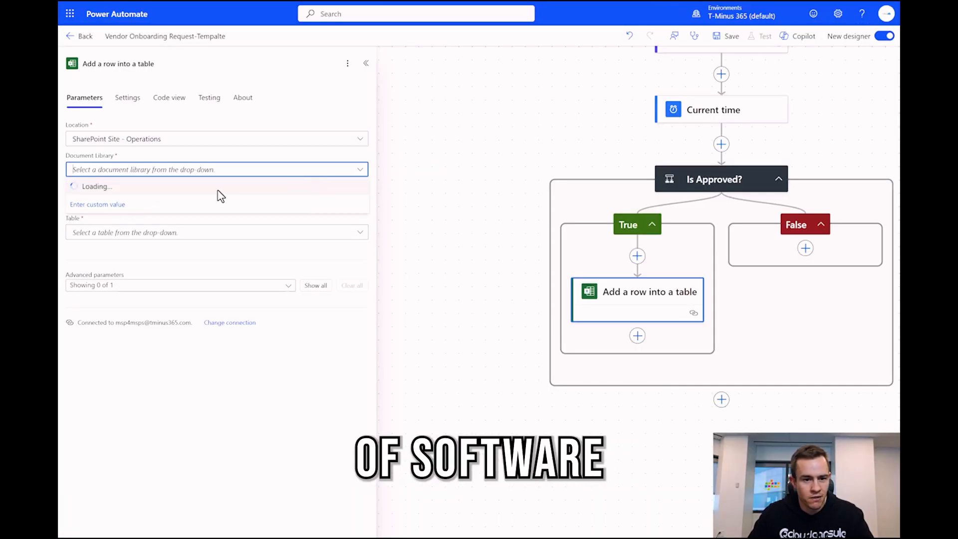
{"action": "left_click", "coordinate": [111, 193]}
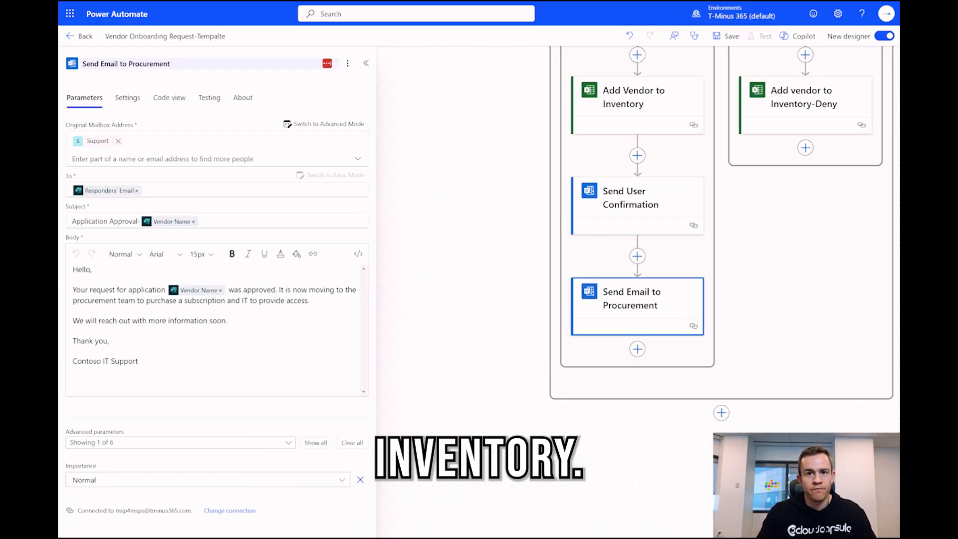
- Replace the procurement email body with the vendor name and website summary, and send confirmations from Support
{"action": "left_click", "coordinate": [271, 359]}
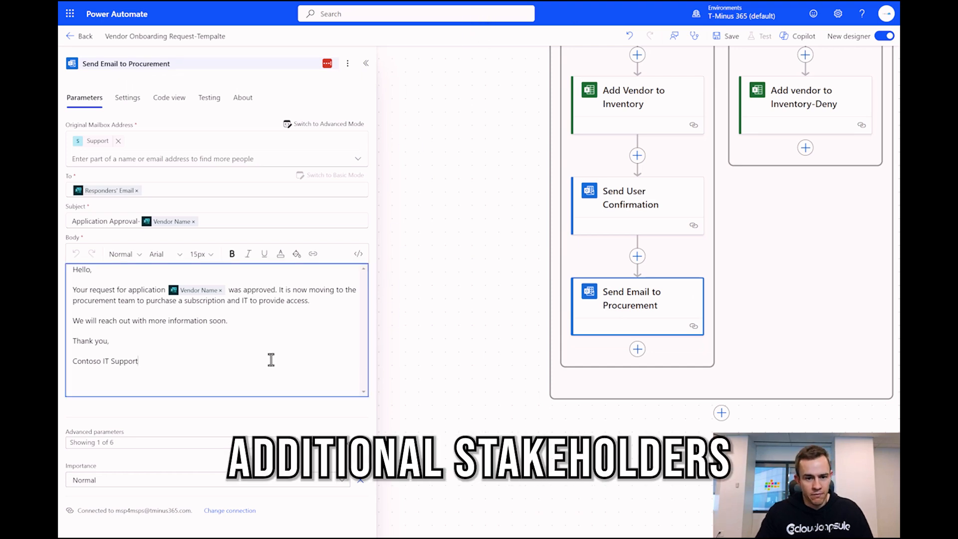
{"action": "key", "text": "ctrl+a"}
{"action": "key", "text": "ctrl+v"}
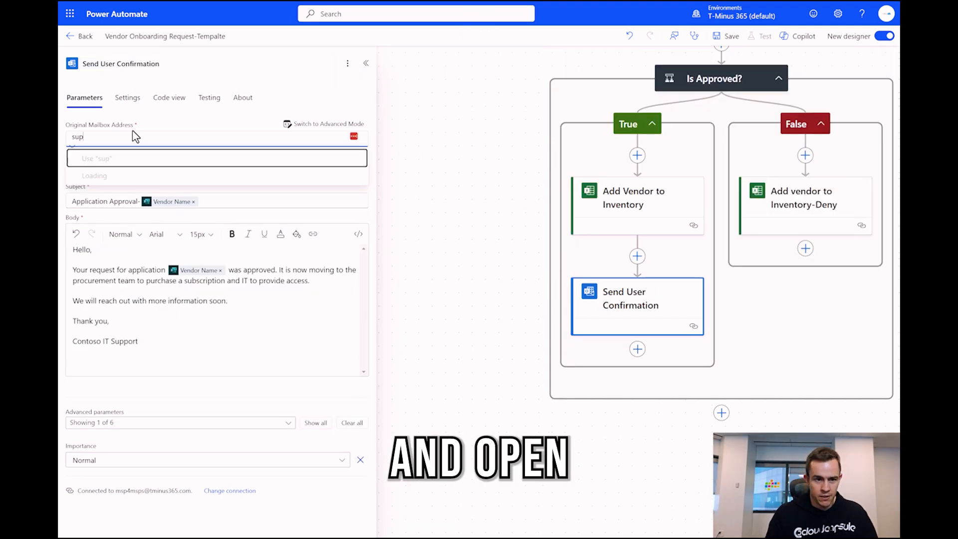
{"action": "type", "text": "port"}
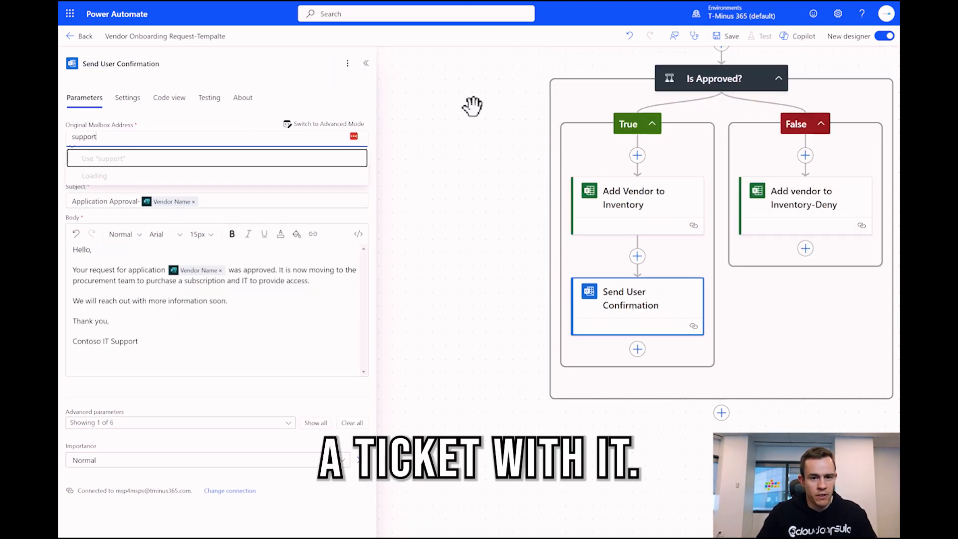
{"action": "left_click", "coordinate": [145, 190]}
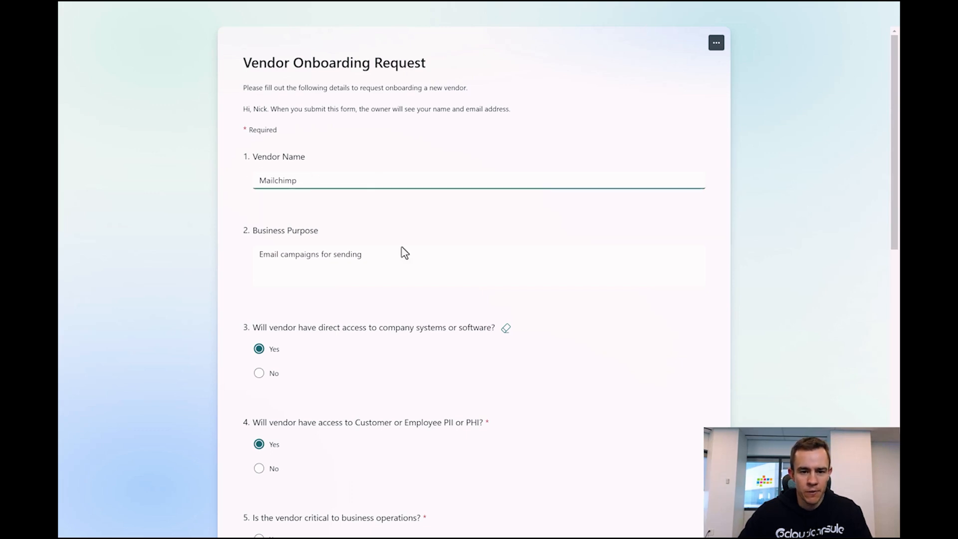
- Review the Mailchimp Vendor Onboarding Request answers and submit the form
{"action": "scroll", "coordinate": [414, 247], "scroll_direction": "down", "scroll_amount": 1}
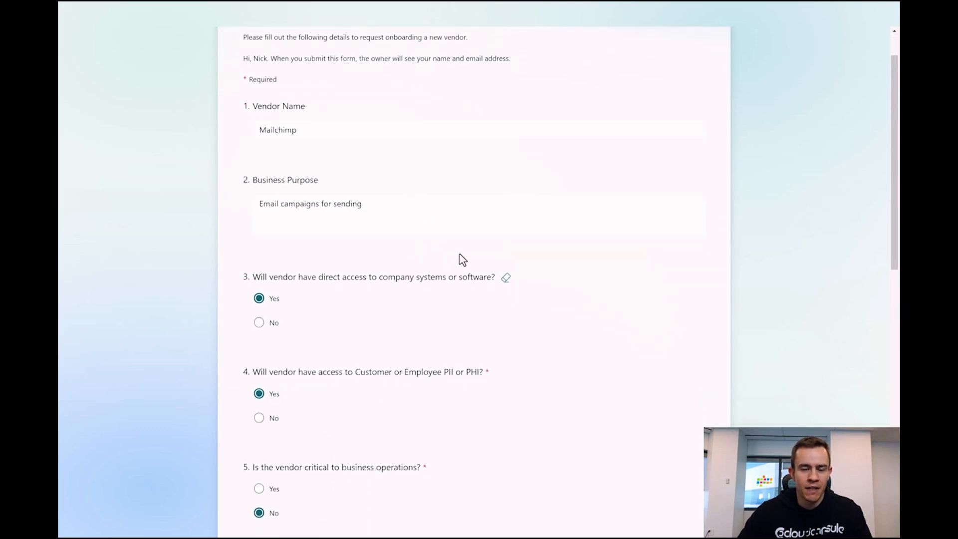
{"action": "scroll", "coordinate": [462, 258], "scroll_direction": "down", "scroll_amount": 2}
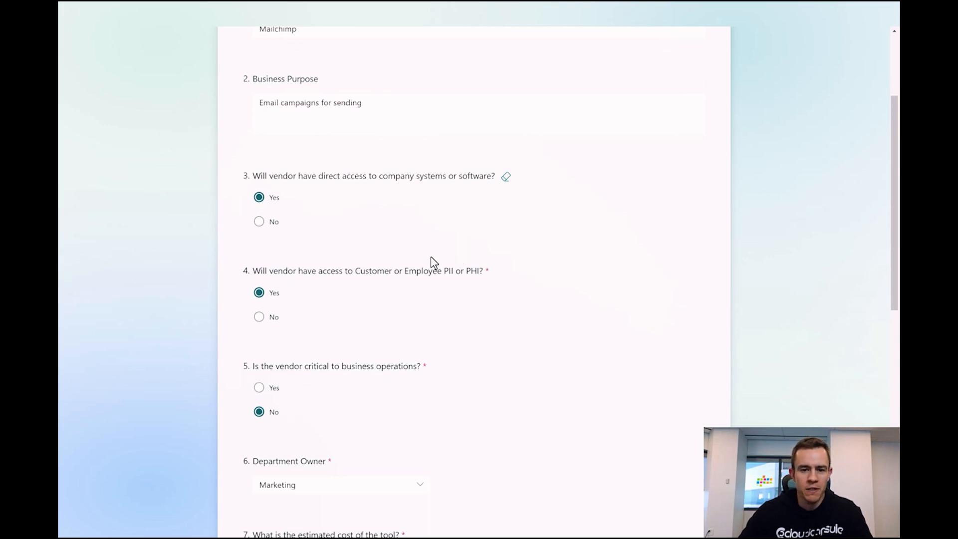
{"action": "scroll", "coordinate": [340, 270], "scroll_direction": "down", "scroll_amount": 3}
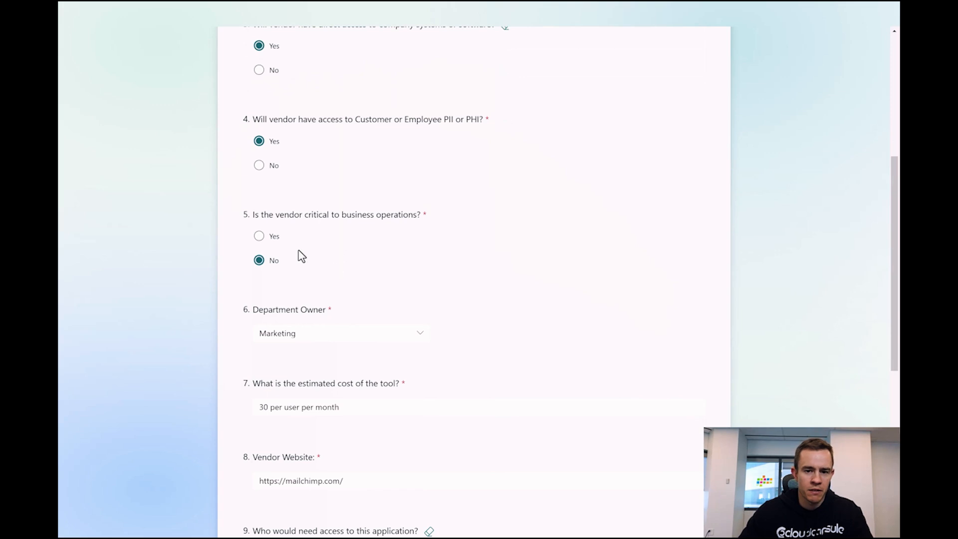
{"action": "scroll", "coordinate": [345, 171], "scroll_direction": "up", "scroll_amount": 2}
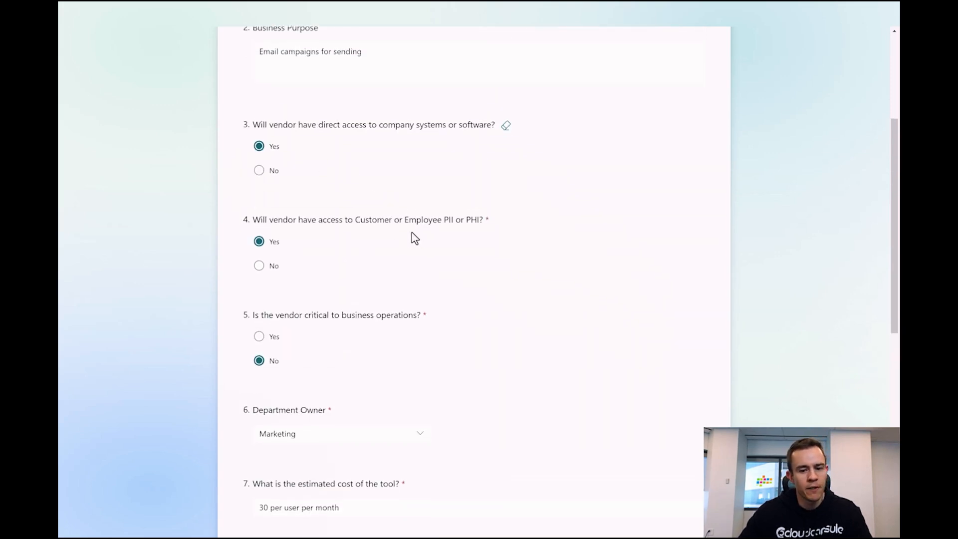
{"action": "scroll", "coordinate": [415, 239], "scroll_direction": "down", "scroll_amount": 2}
{"action": "scroll", "coordinate": [415, 238], "scroll_direction": "down", "scroll_amount": 3}
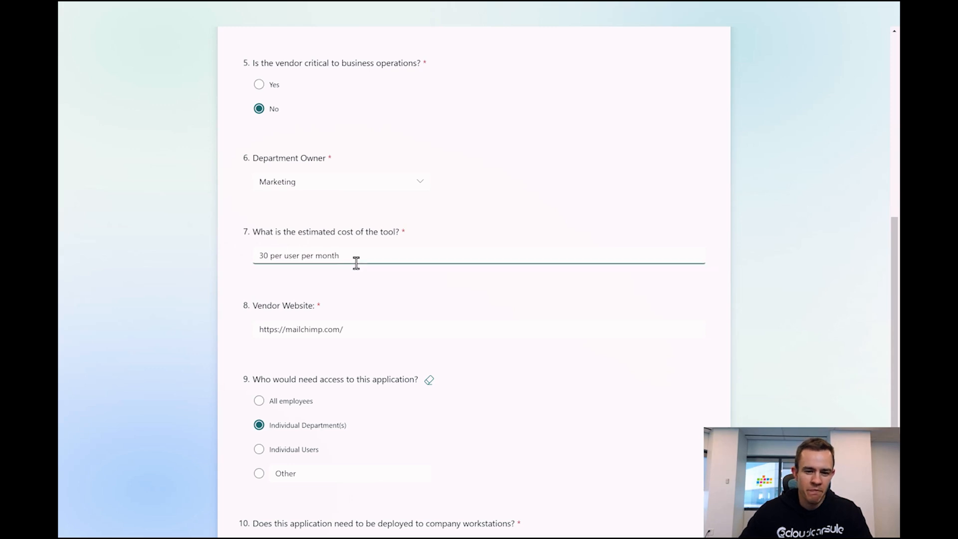
{"action": "scroll", "coordinate": [352, 260], "scroll_direction": "down", "scroll_amount": 2}
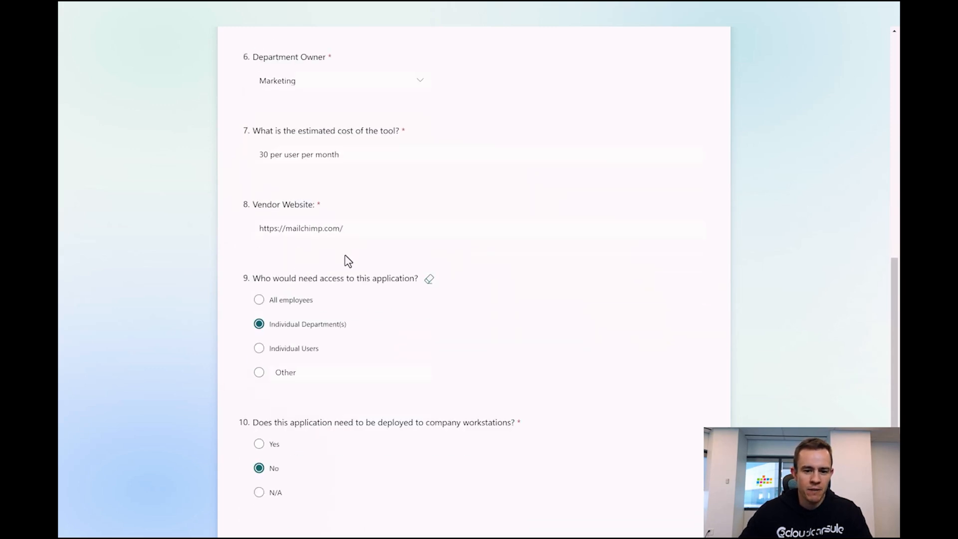
{"action": "scroll", "coordinate": [348, 259], "scroll_direction": "down", "scroll_amount": 1}
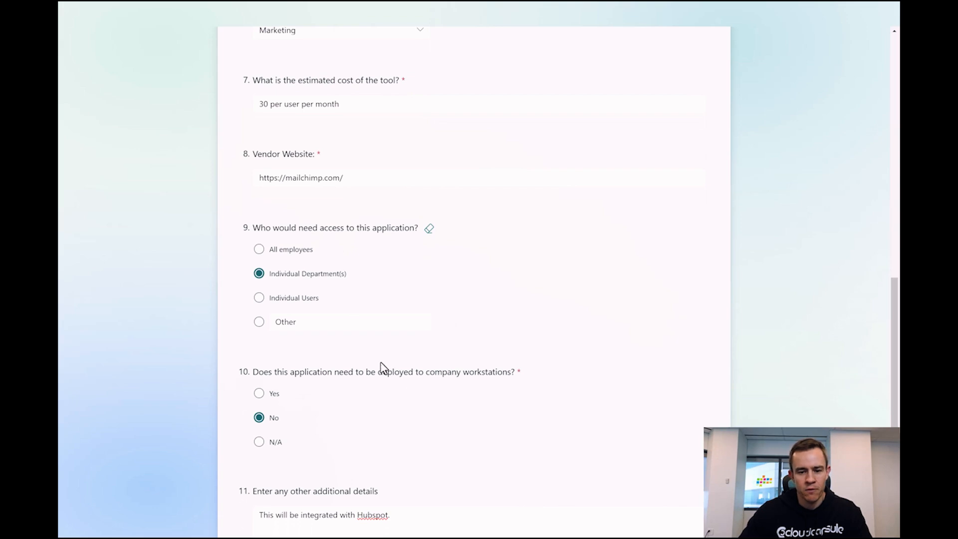
{"action": "scroll", "coordinate": [432, 388], "scroll_direction": "down", "scroll_amount": 3}
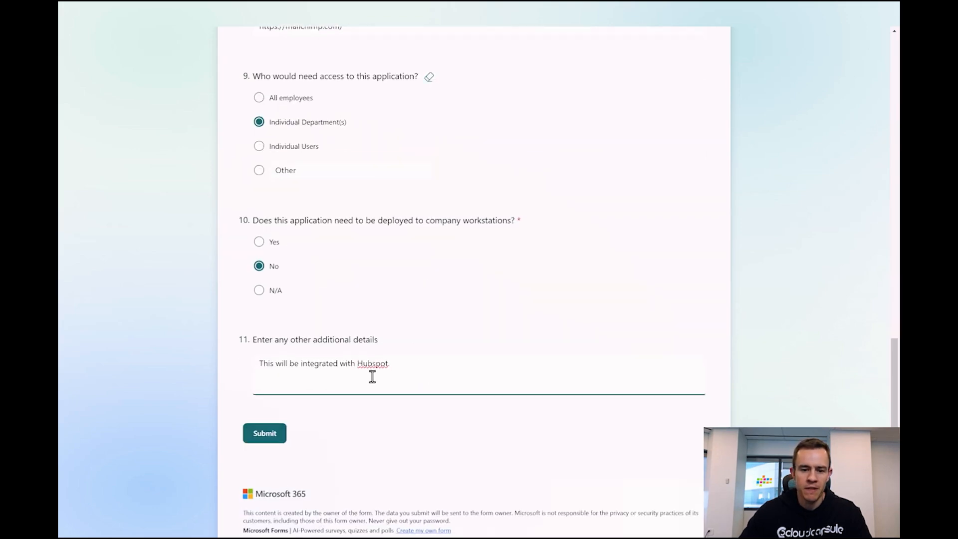
{"action": "scroll", "coordinate": [337, 352], "scroll_direction": "up", "scroll_amount": 20}
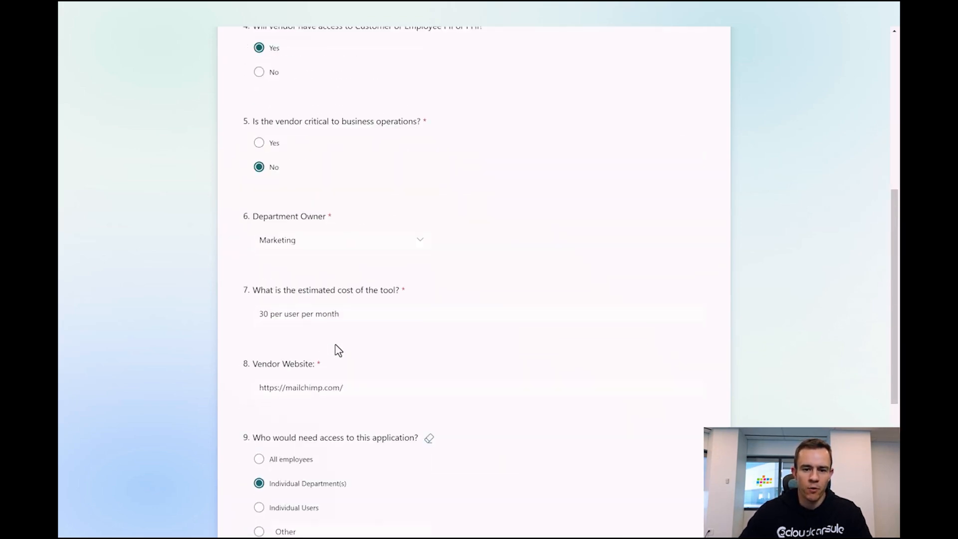
{"action": "scroll", "coordinate": [443, 269], "scroll_direction": "down", "scroll_amount": 20}
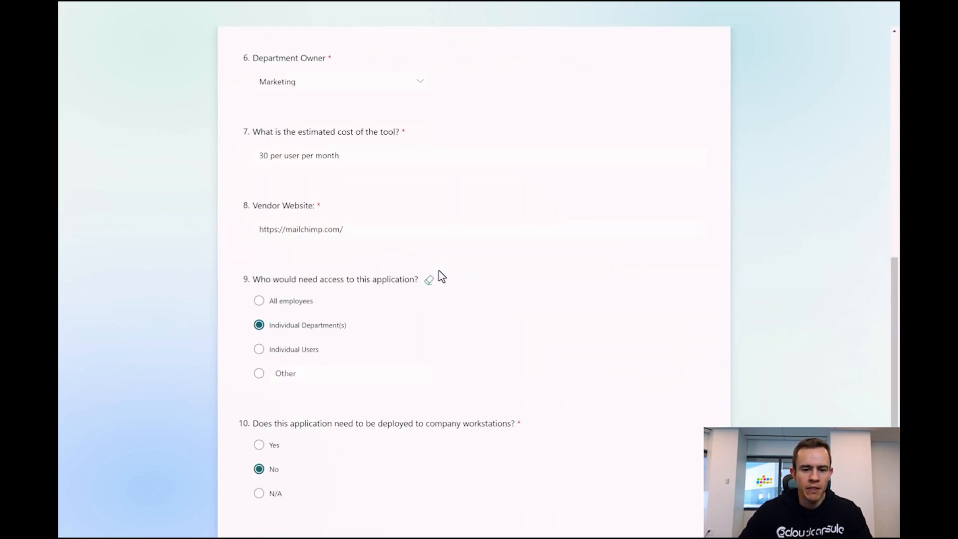
{"action": "left_click", "coordinate": [266, 483]}
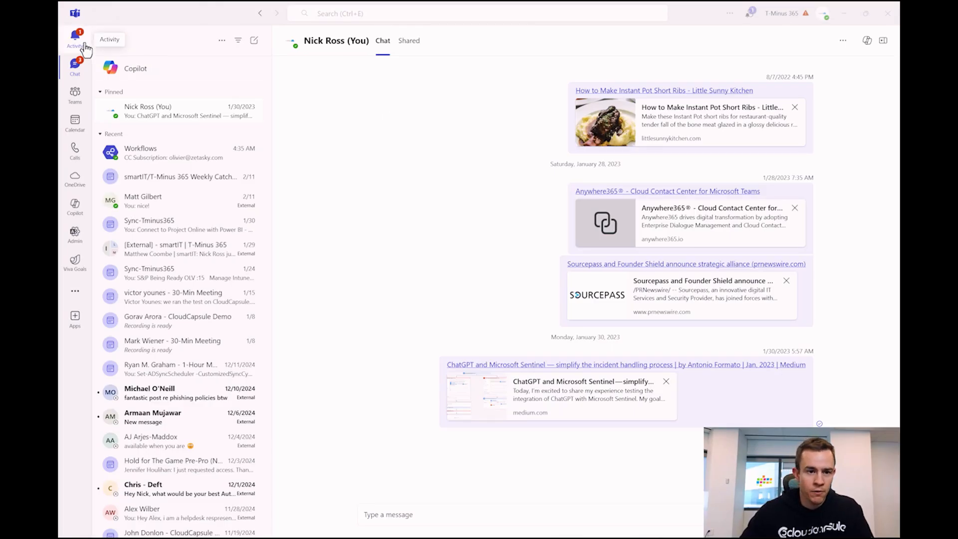
- From the Activity feed, approve the Application Approval-Mailchimp request with the comment 'Approved'
{"action": "left_click", "coordinate": [76, 39]}
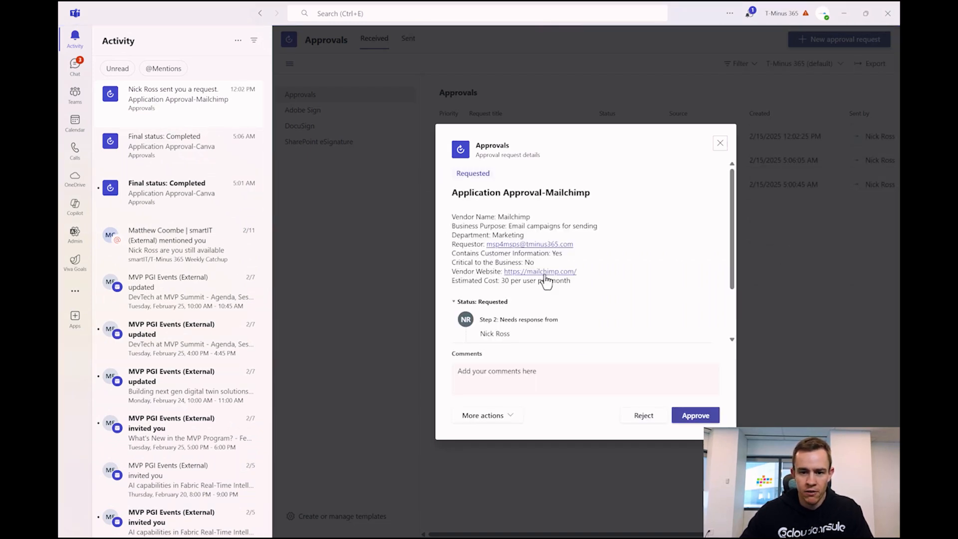
{"action": "scroll", "coordinate": [548, 272], "scroll_direction": "down", "scroll_amount": 2}
{"action": "scroll", "coordinate": [514, 252], "scroll_direction": "up", "scroll_amount": 2}
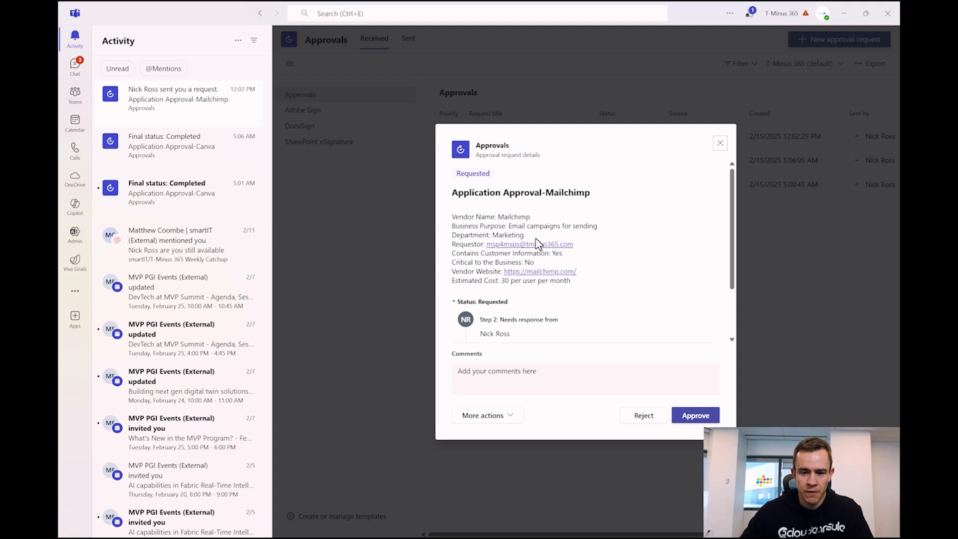
{"action": "scroll", "coordinate": [544, 207], "scroll_direction": "down", "scroll_amount": 3}
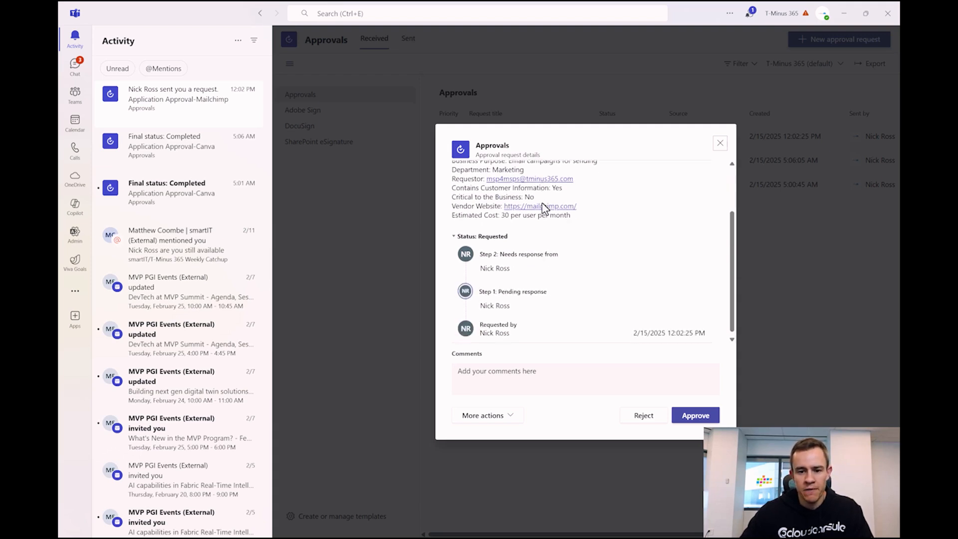
{"action": "left_click", "coordinate": [649, 386]}
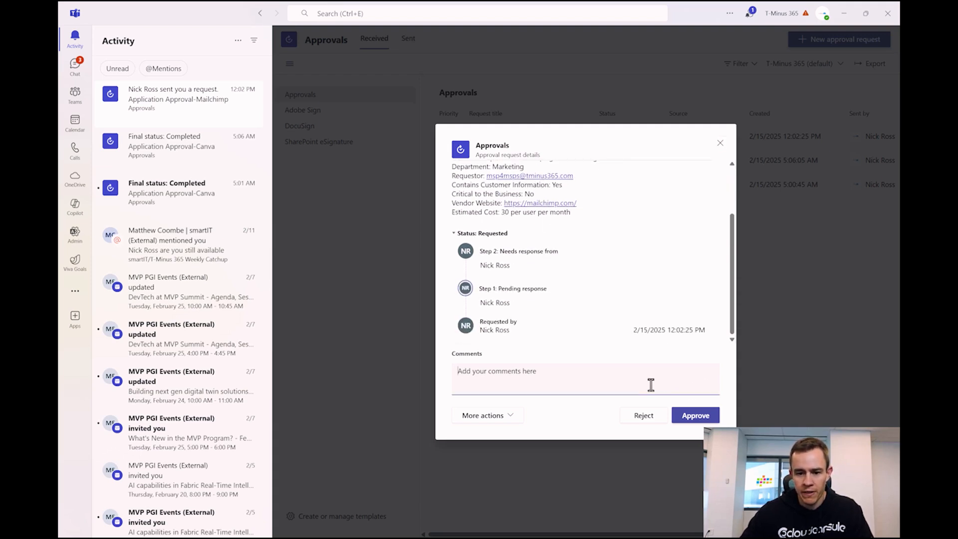
{"action": "type", "text": "Approved"}
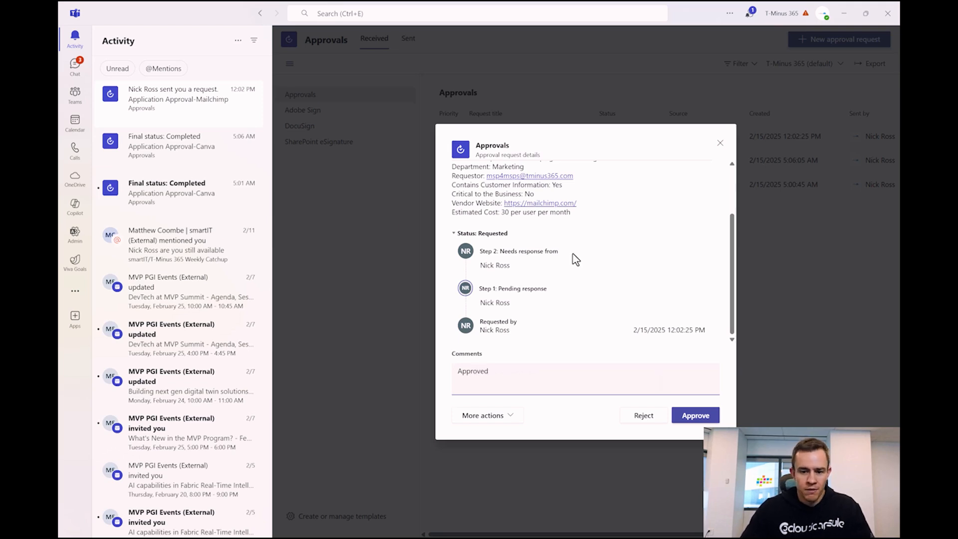
{"action": "scroll", "coordinate": [616, 307], "scroll_direction": "up", "scroll_amount": 3}
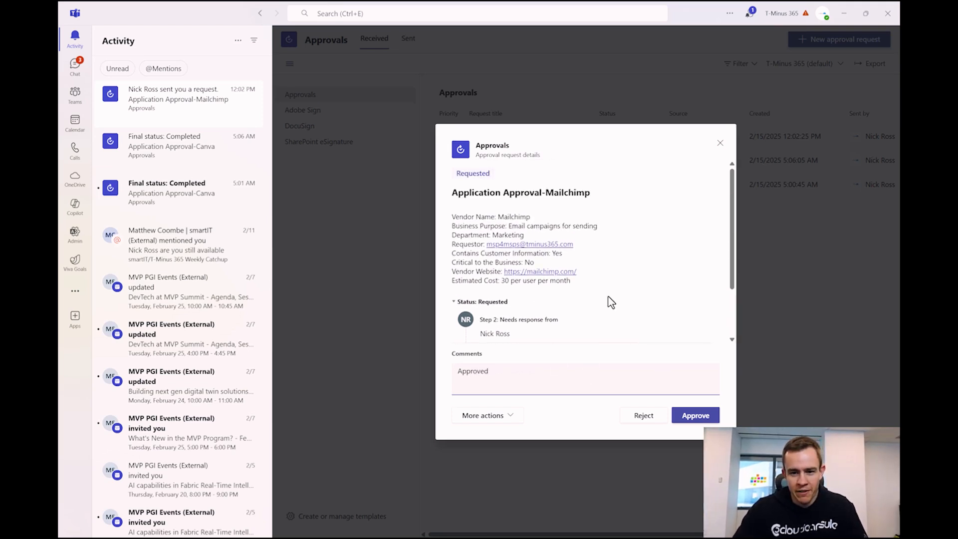
{"action": "left_click", "coordinate": [707, 420]}
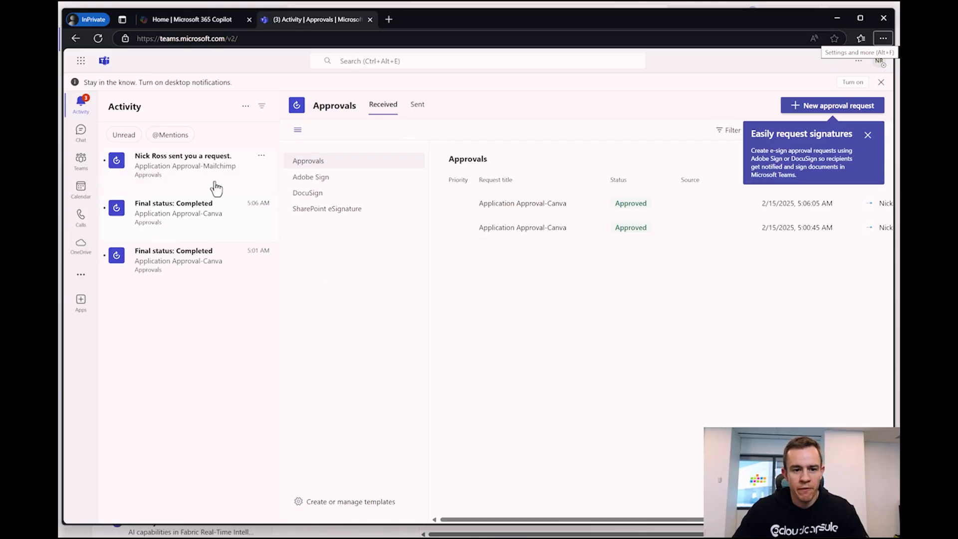
- Open the pending Mailchimp request and approve it with the comment 'Approved in budget'
{"action": "left_click", "coordinate": [213, 188]}
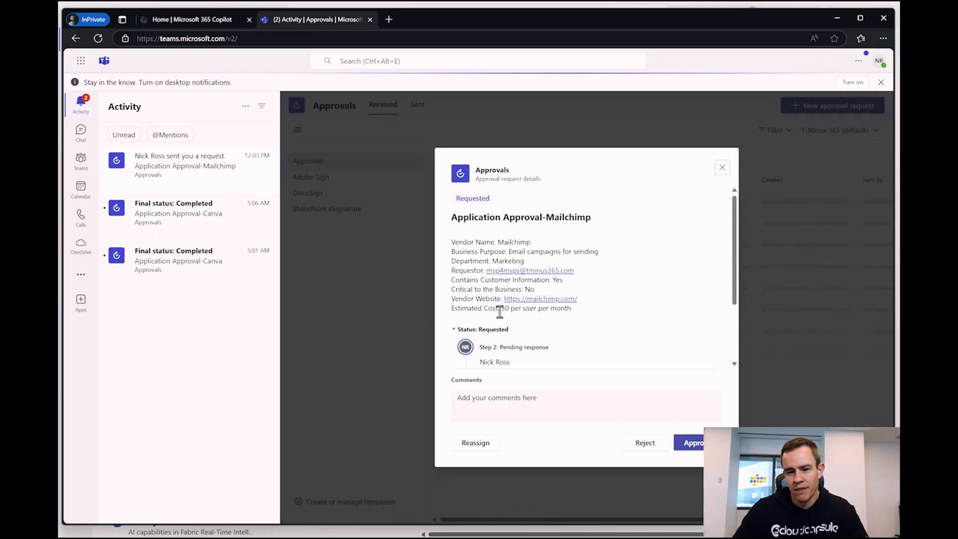
{"action": "left_click", "coordinate": [551, 408]}
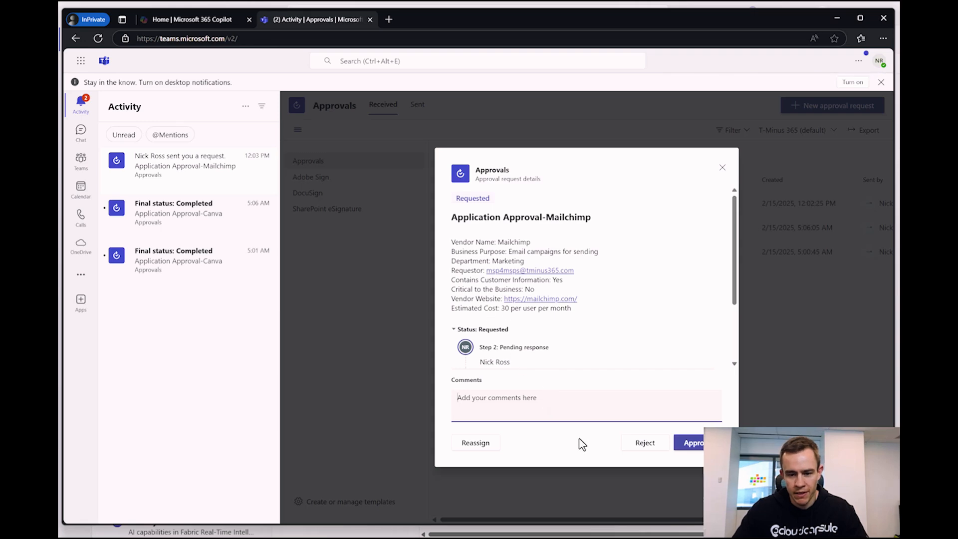
{"action": "type", "text": "Bu"}
{"action": "type", "text": "dget approved"}
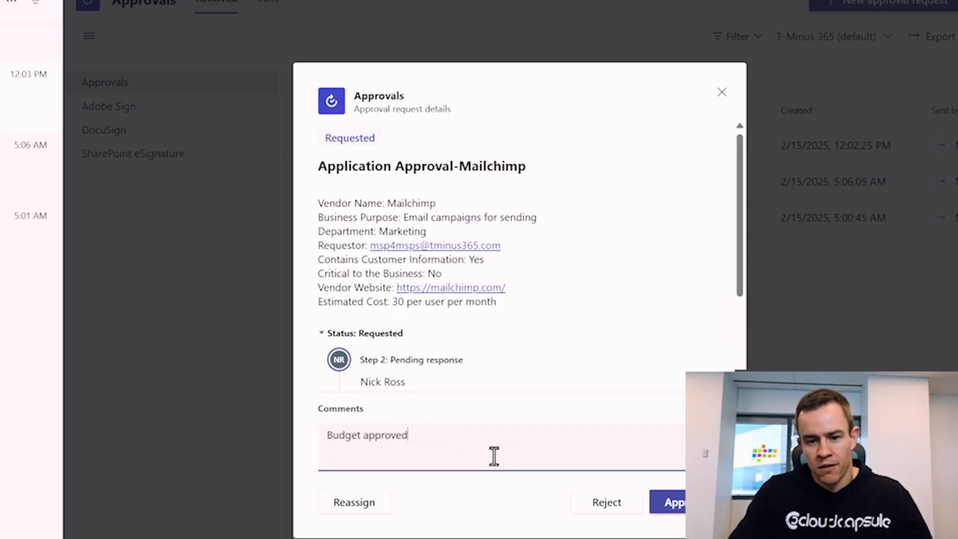
{"action": "left_click_drag", "start_coordinate": [496, 441], "coordinate": [280, 415]}
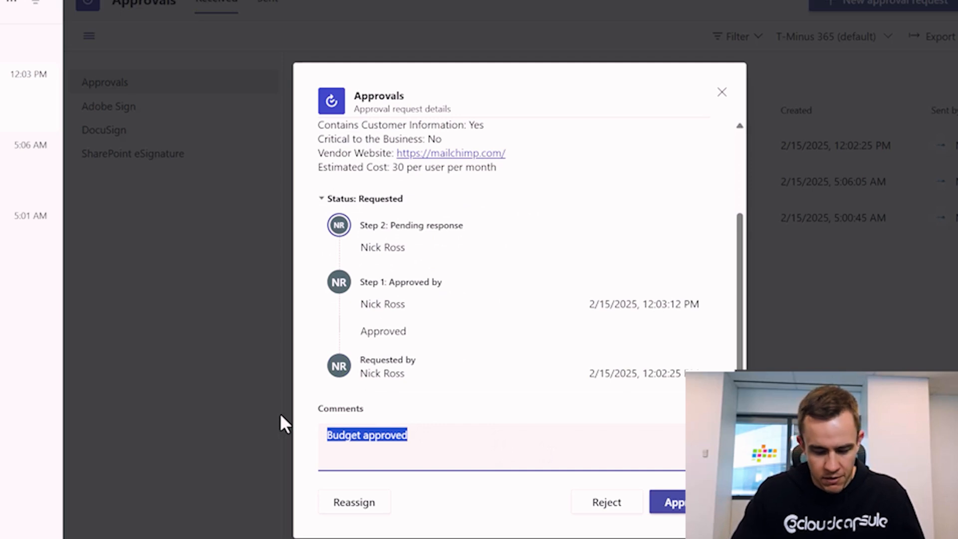
{"action": "type", "text": "Approved"}
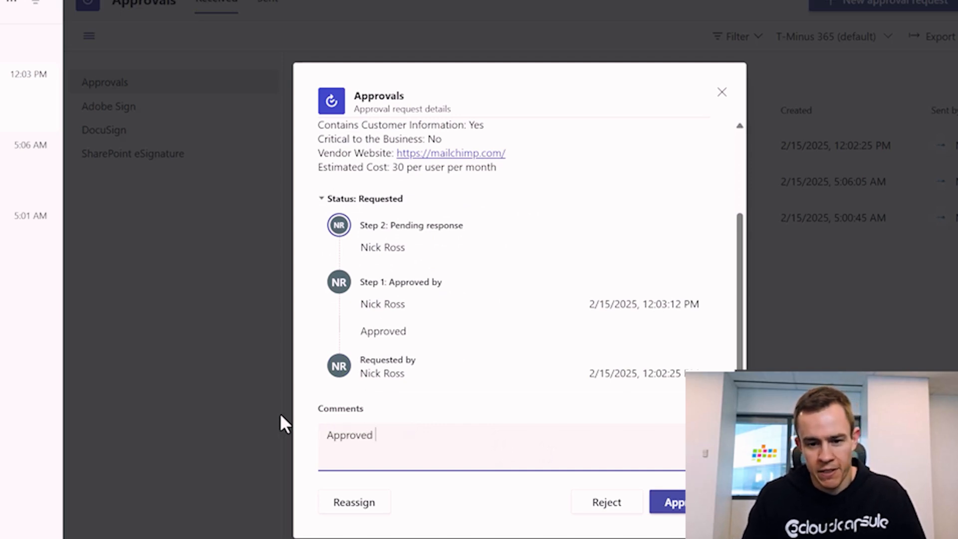
{"action": "type", "text": " in buy"}
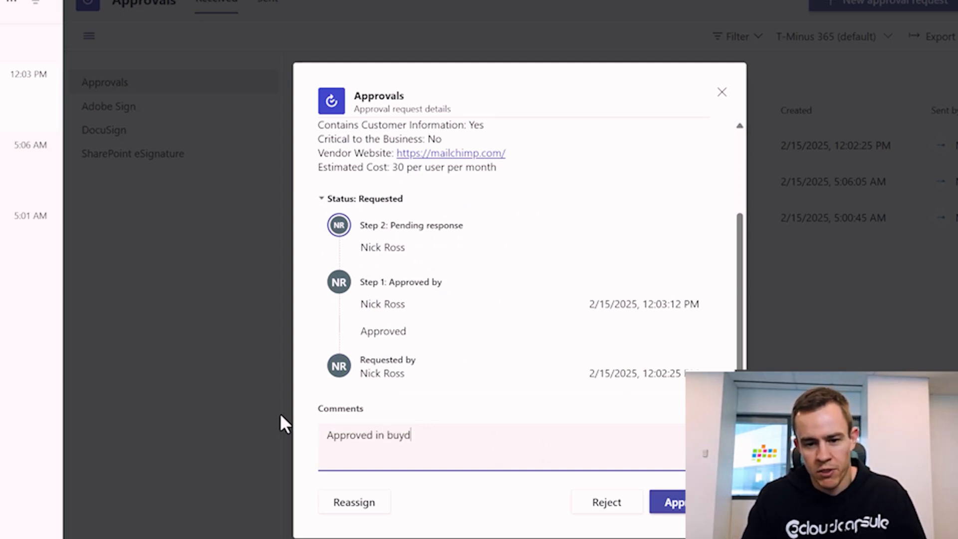
{"action": "key", "text": "BackSpace"}
{"action": "type", "text": "dget"}
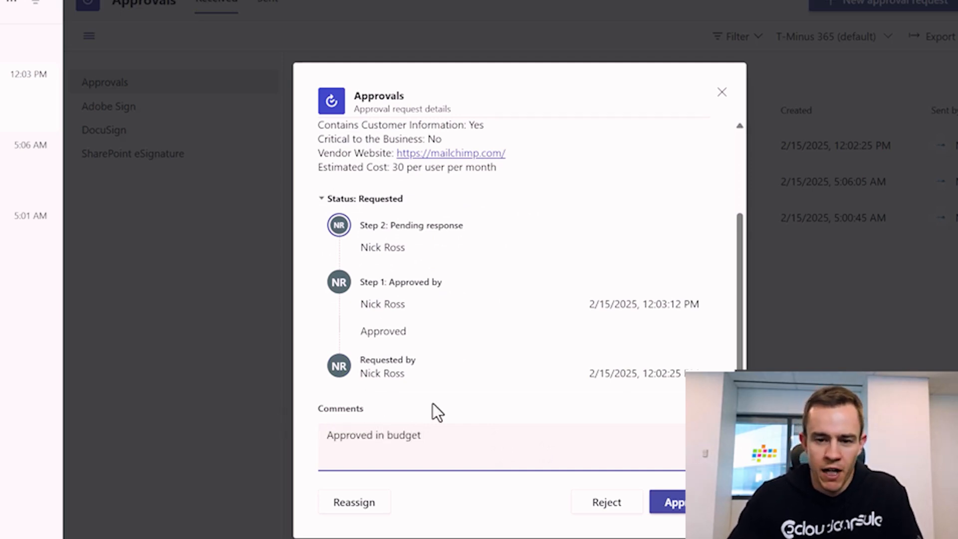
{"action": "left_click", "coordinate": [651, 503]}
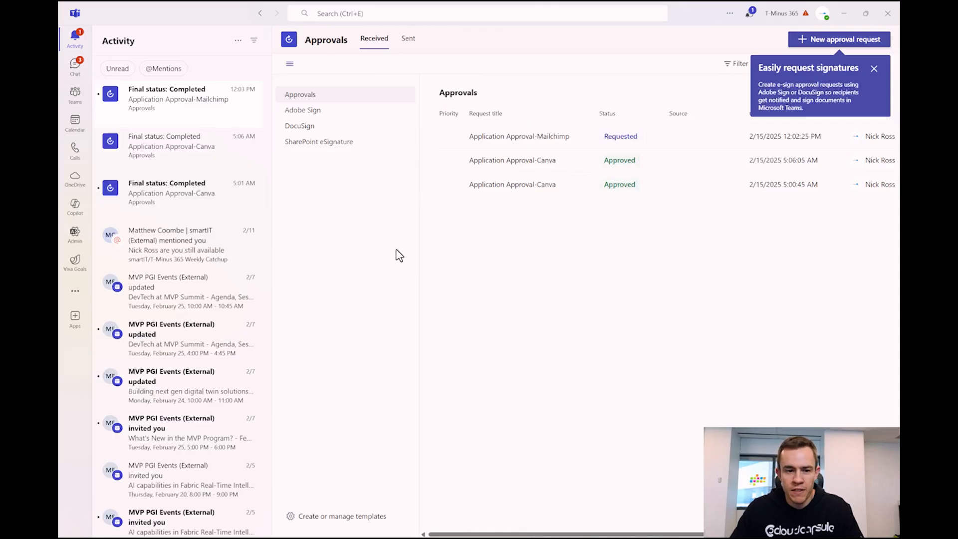
- Open the 'Final status: Completed' Mailchimp approval to review its Approved details
{"action": "left_click", "coordinate": [158, 102]}
{"action": "scroll", "coordinate": [567, 314], "scroll_direction": "down", "scroll_amount": 2}
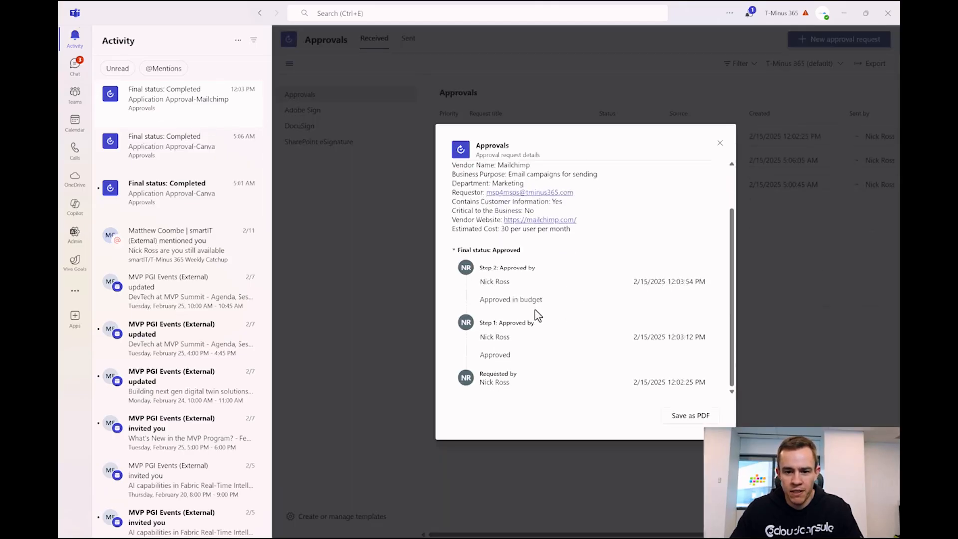
{"action": "scroll", "coordinate": [517, 290], "scroll_direction": "up", "scroll_amount": 2}
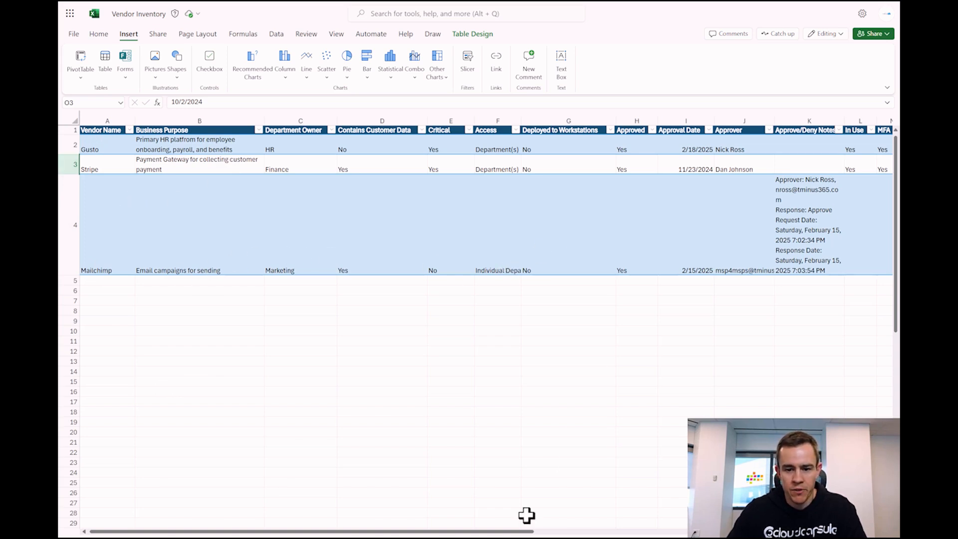
{"action": "left_click_drag", "start_coordinate": [526, 532], "coordinate": [635, 535]}
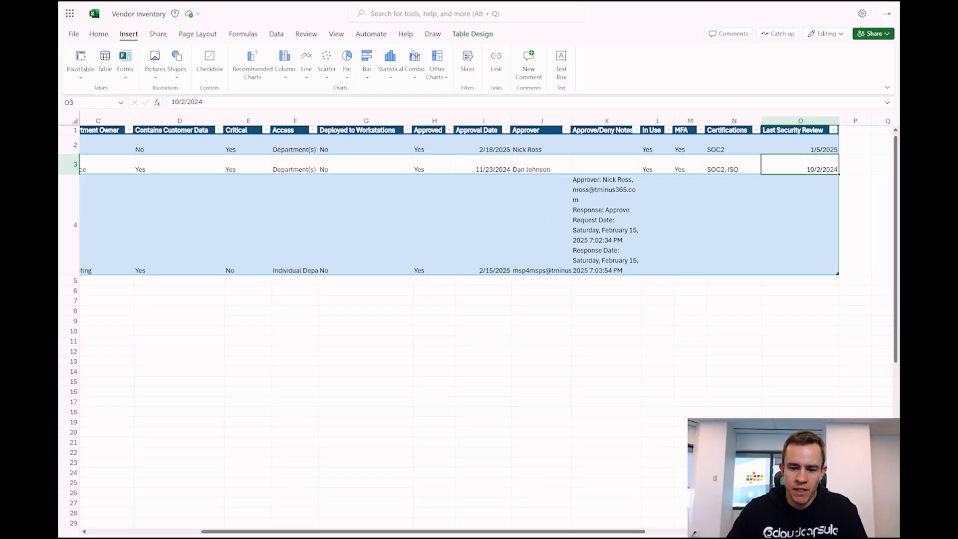
{"action": "left_click_drag", "start_coordinate": [566, 535], "coordinate": [457, 533]}
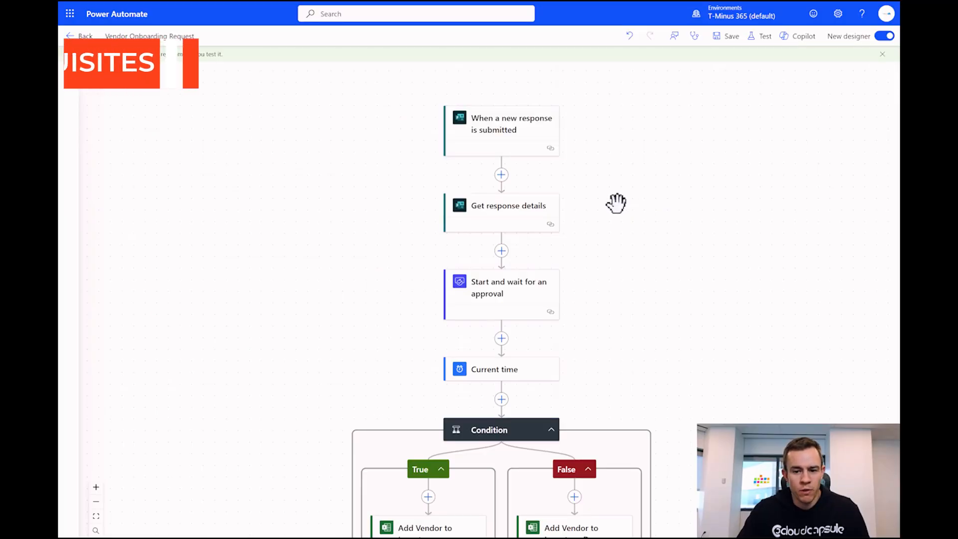
{"action": "scroll", "coordinate": [635, 203], "scroll_direction": "up", "scroll_amount": 1}
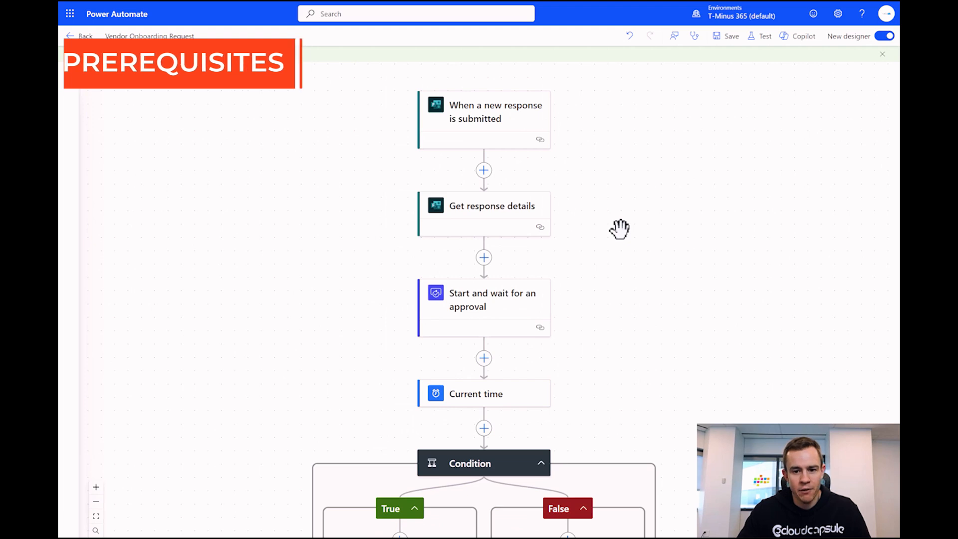
{"action": "scroll", "coordinate": [619, 229], "scroll_direction": "down", "scroll_amount": 1}
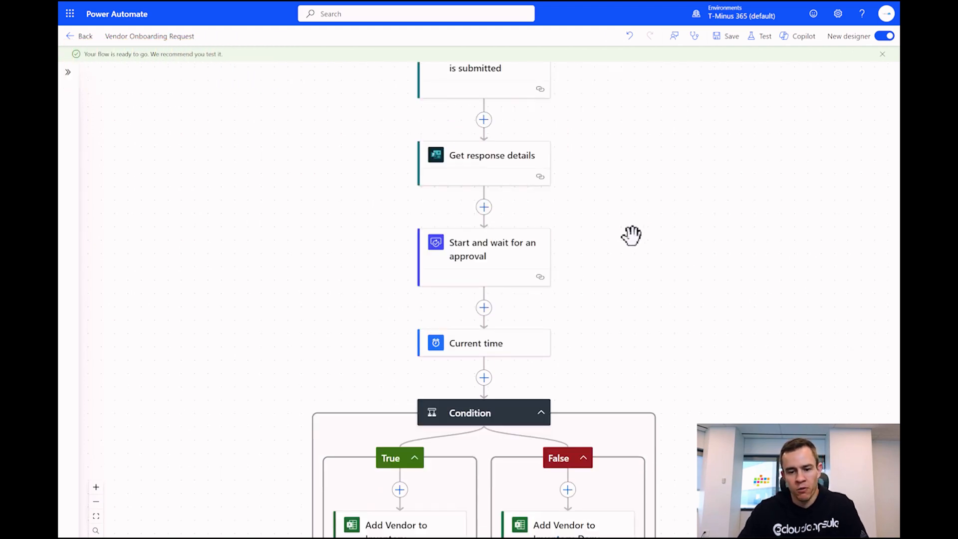
{"action": "scroll", "coordinate": [619, 228], "scroll_direction": "up", "scroll_amount": 2}
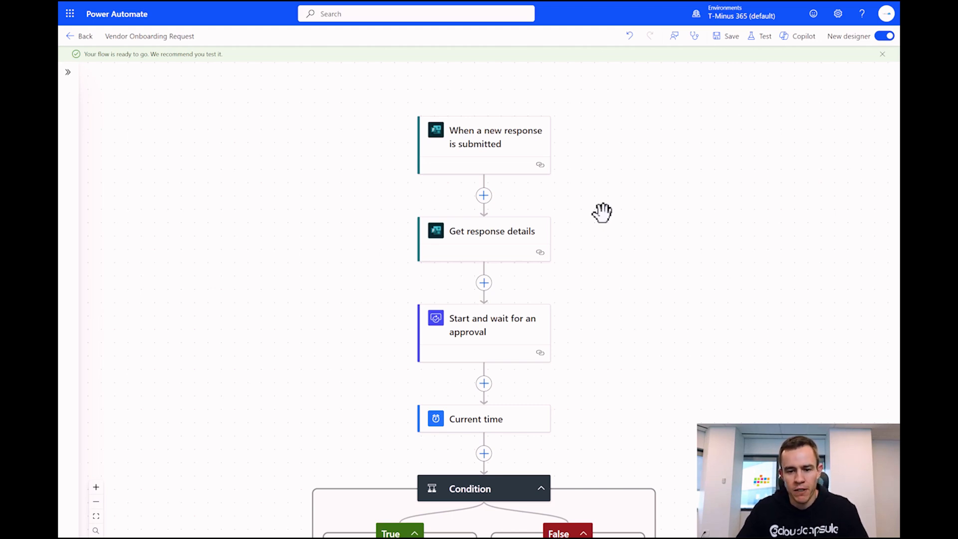
{"action": "scroll", "coordinate": [595, 209], "scroll_direction": "down", "scroll_amount": 5}
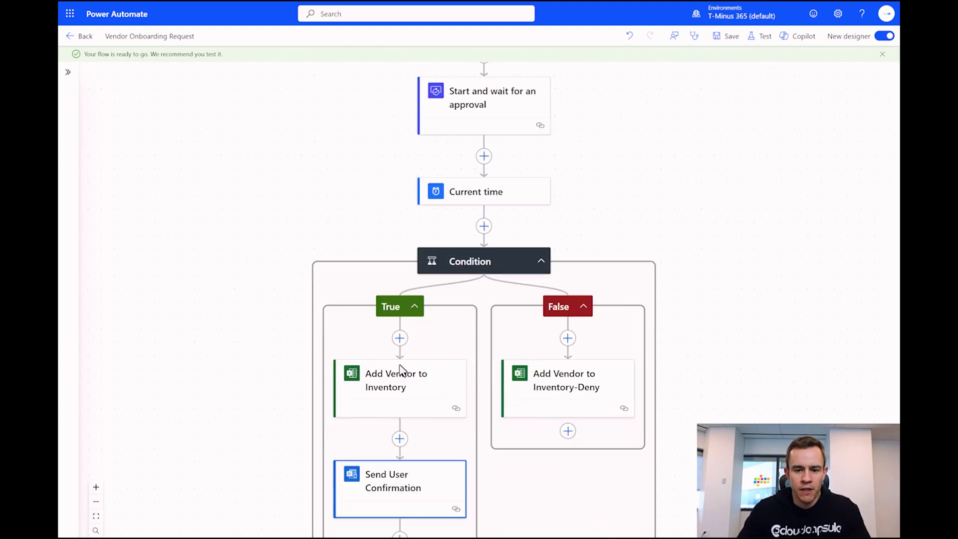
{"action": "scroll", "coordinate": [347, 357], "scroll_direction": "down", "scroll_amount": 4}
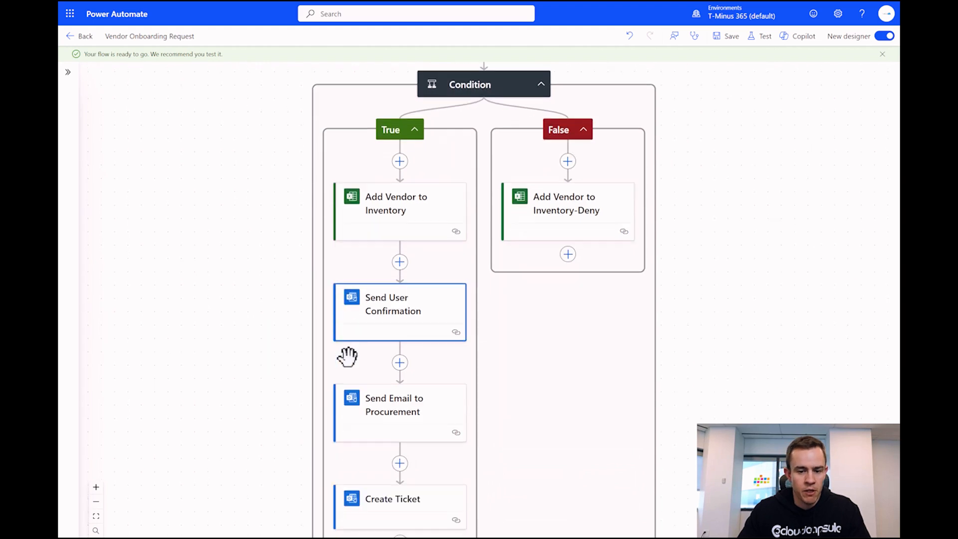
{"action": "scroll", "coordinate": [348, 357], "scroll_direction": "up", "scroll_amount": 3}
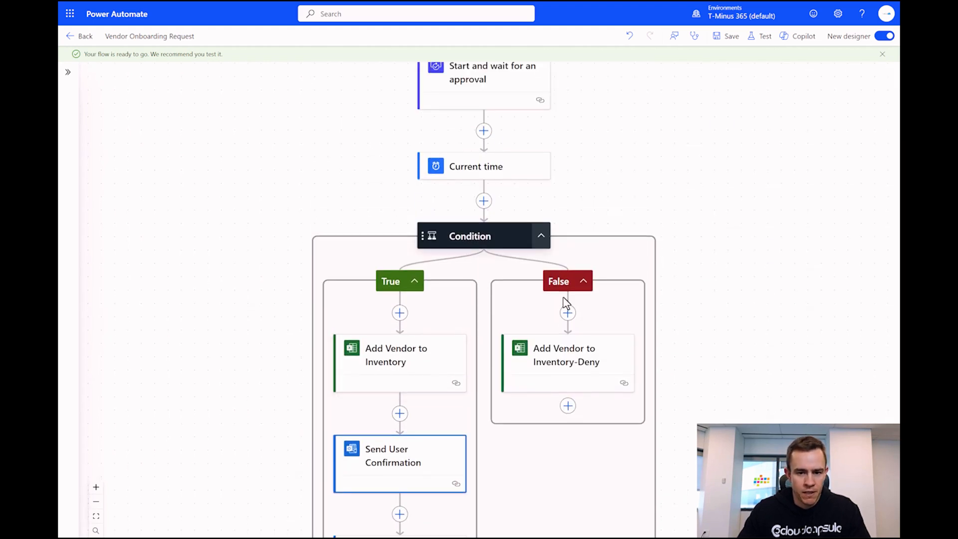
{"action": "scroll", "coordinate": [414, 403], "scroll_direction": "down", "scroll_amount": 4}
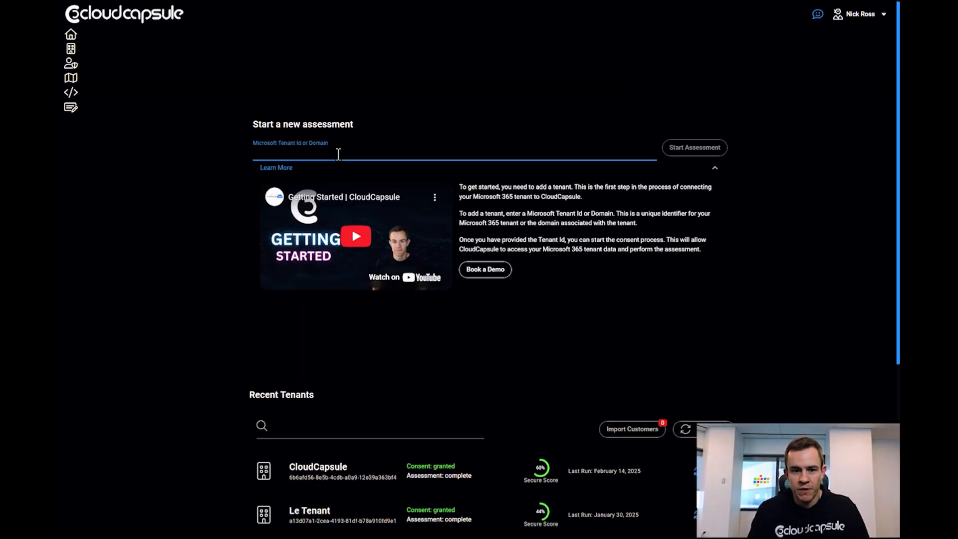
- Assess the tminus365.com tenant and review the overview dashboard results
{"action": "type", "text": "tminus365.com"}
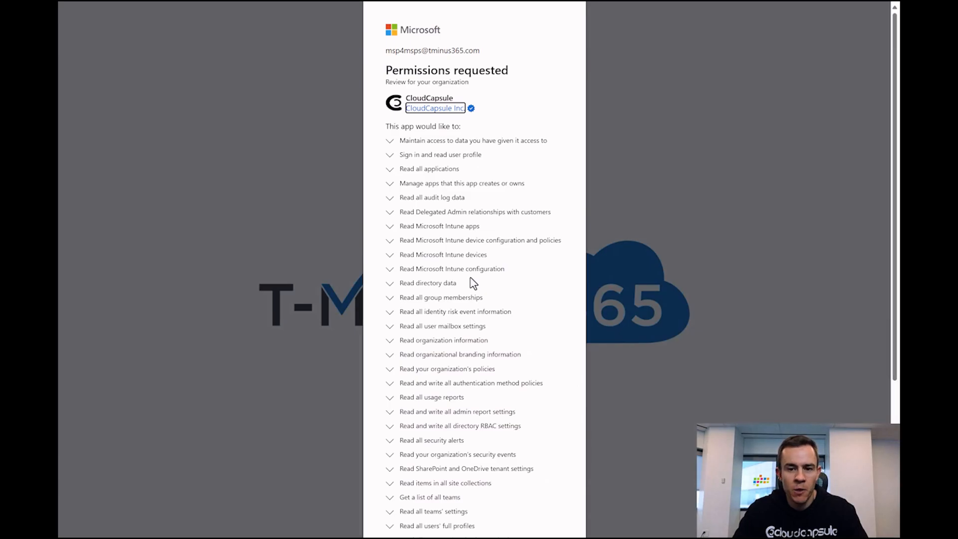
{"action": "scroll", "coordinate": [474, 283], "scroll_direction": "down", "scroll_amount": 2}
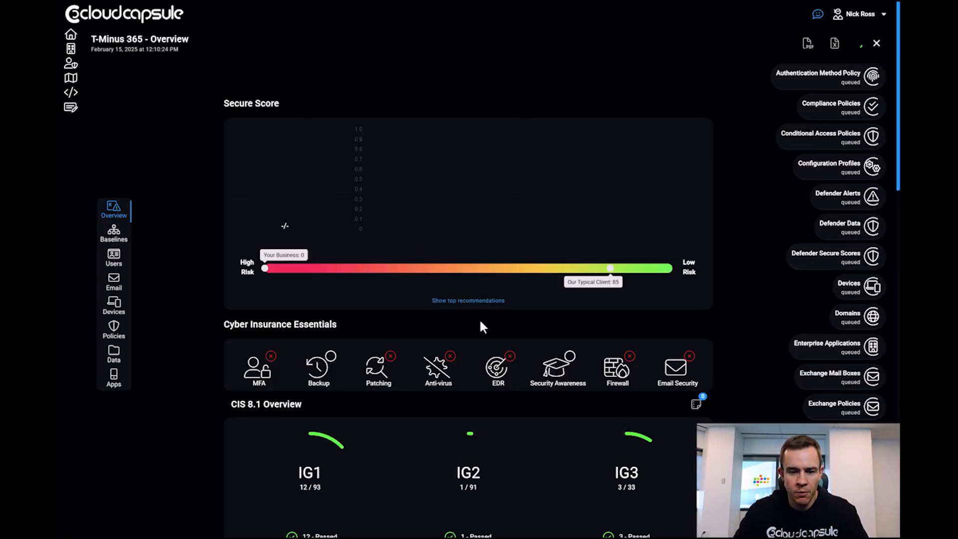
{"action": "scroll", "coordinate": [482, 327], "scroll_direction": "down", "scroll_amount": 3}
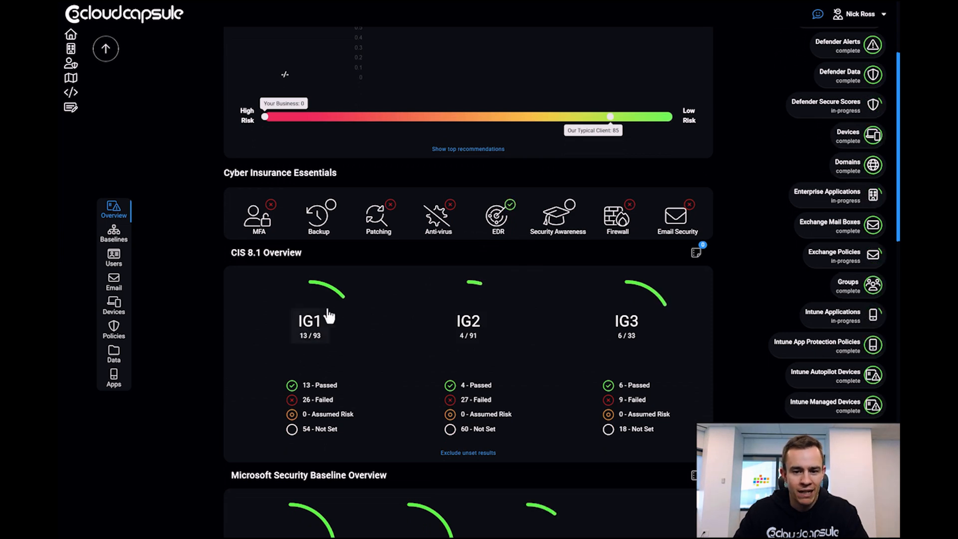
{"action": "scroll", "coordinate": [418, 337], "scroll_direction": "up", "scroll_amount": 3}
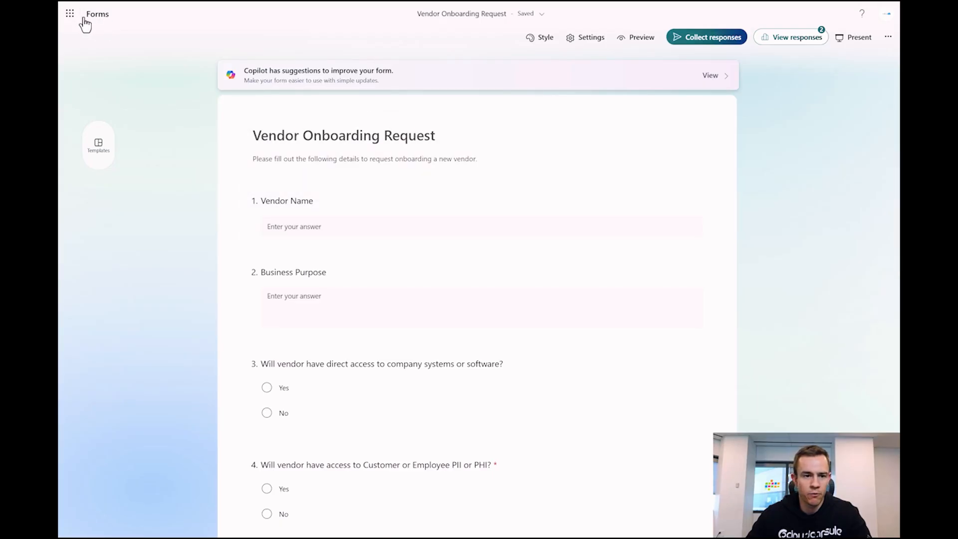
{"action": "left_click", "coordinate": [70, 14]}
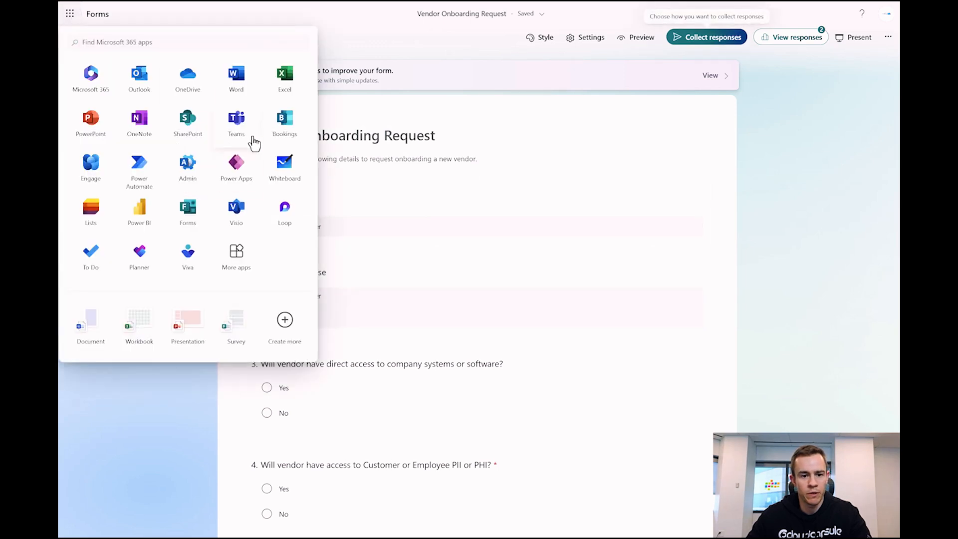
{"action": "left_click", "coordinate": [758, 204]}
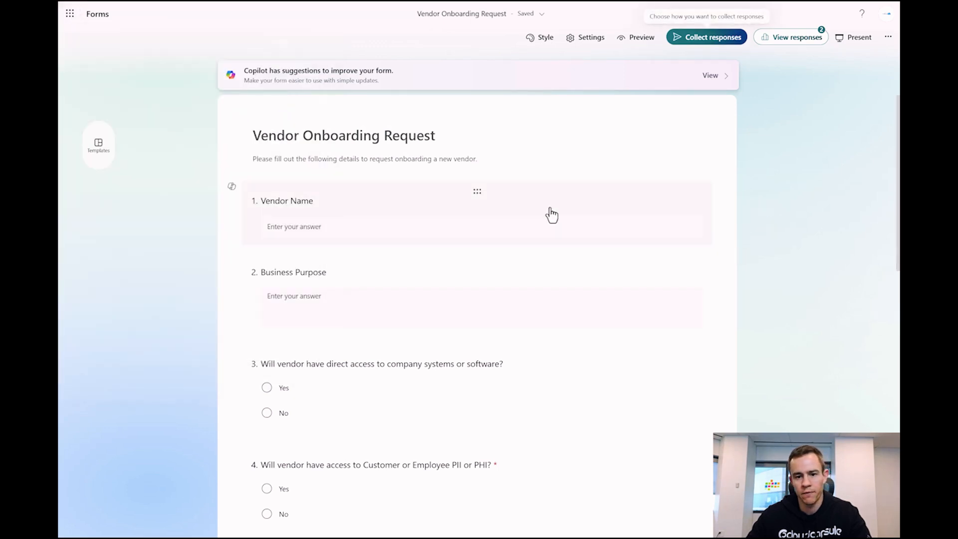
{"action": "scroll", "coordinate": [545, 210], "scroll_direction": "down", "scroll_amount": 3}
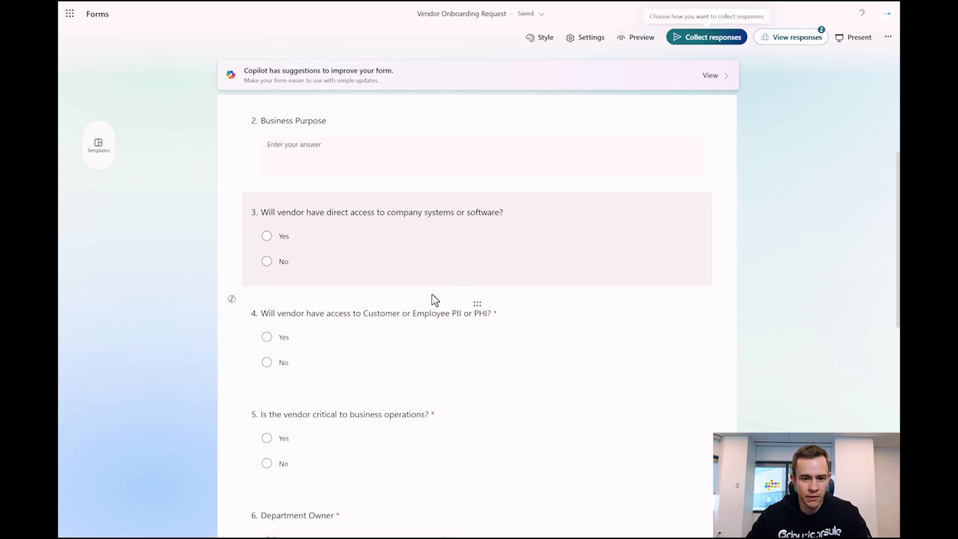
{"action": "scroll", "coordinate": [429, 293], "scroll_direction": "down", "scroll_amount": 3}
{"action": "scroll", "coordinate": [366, 315], "scroll_direction": "down", "scroll_amount": 2}
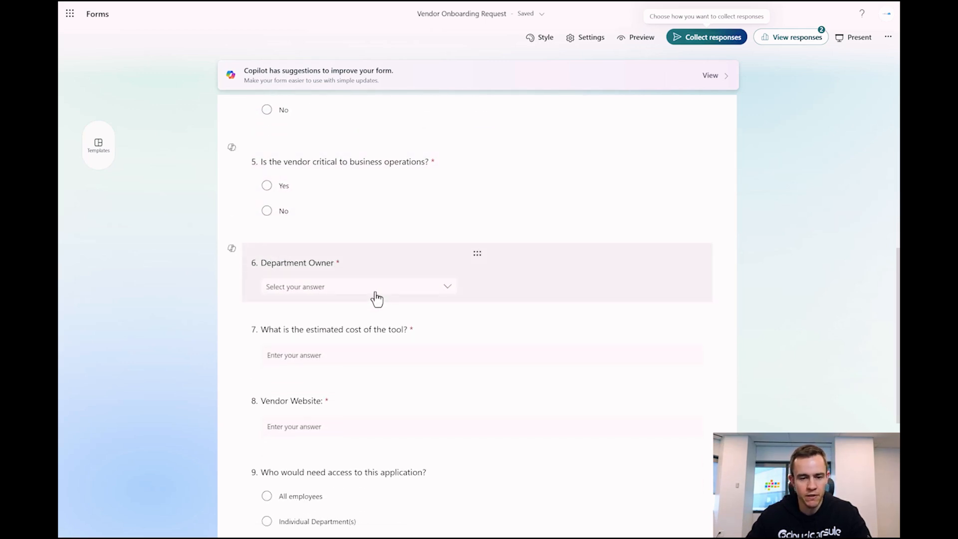
{"action": "left_click", "coordinate": [374, 299]}
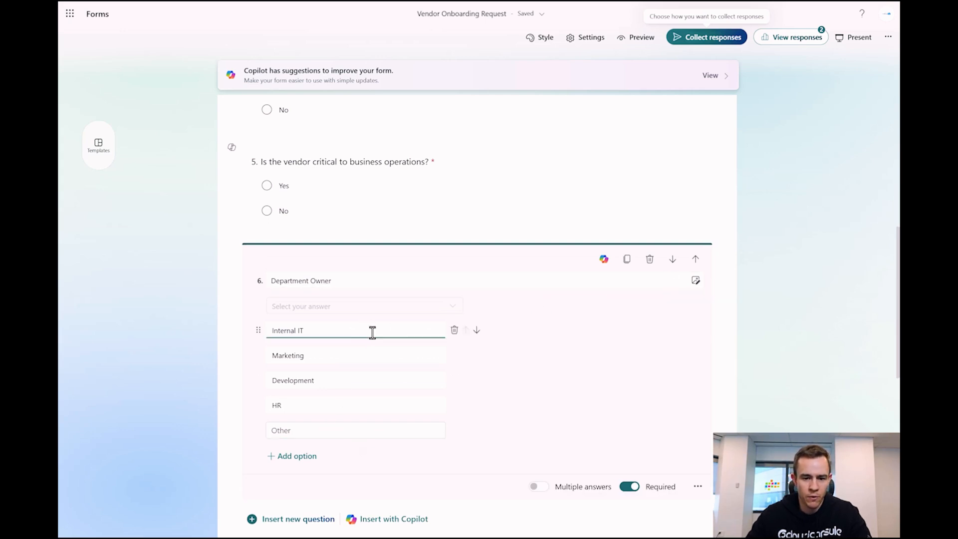
{"action": "scroll", "coordinate": [353, 315], "scroll_direction": "down", "scroll_amount": 4}
{"action": "scroll", "coordinate": [354, 316], "scroll_direction": "down", "scroll_amount": 8}
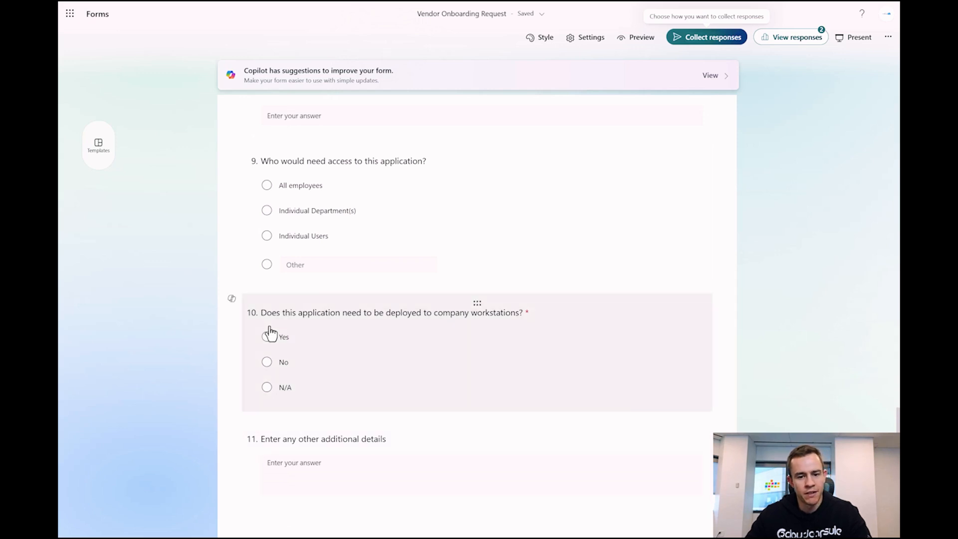
{"action": "scroll", "coordinate": [377, 356], "scroll_direction": "up", "scroll_amount": 20}
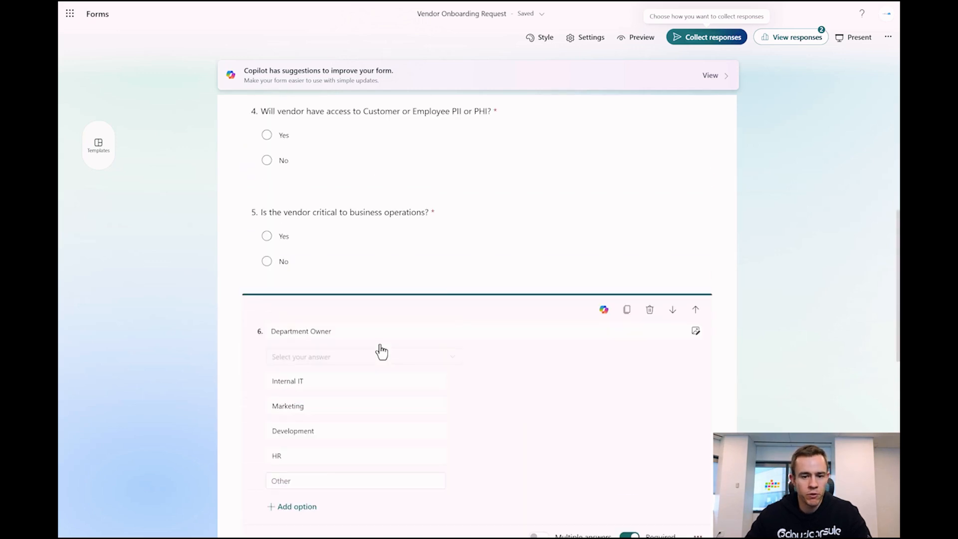
{"action": "scroll", "coordinate": [383, 351], "scroll_direction": "up", "scroll_amount": 1}
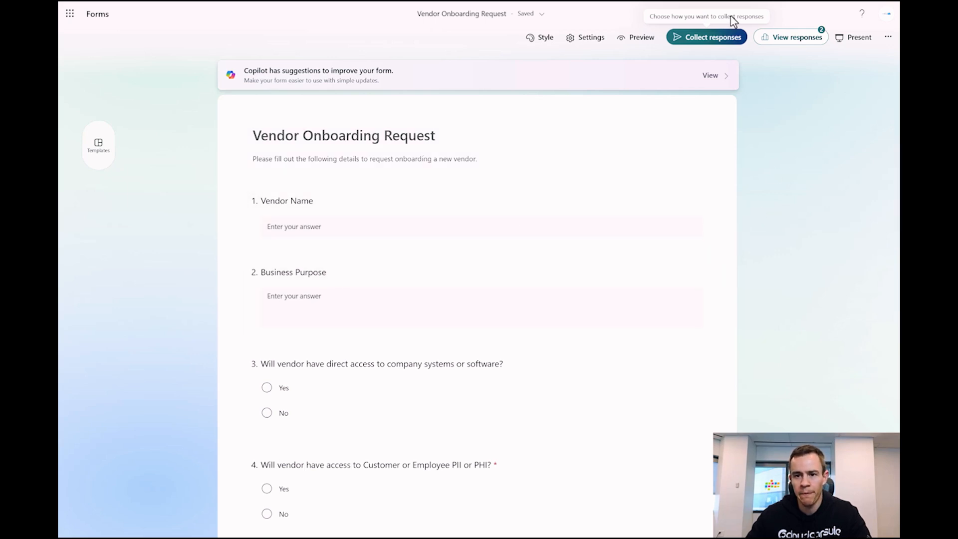
{"action": "left_click", "coordinate": [709, 39]}
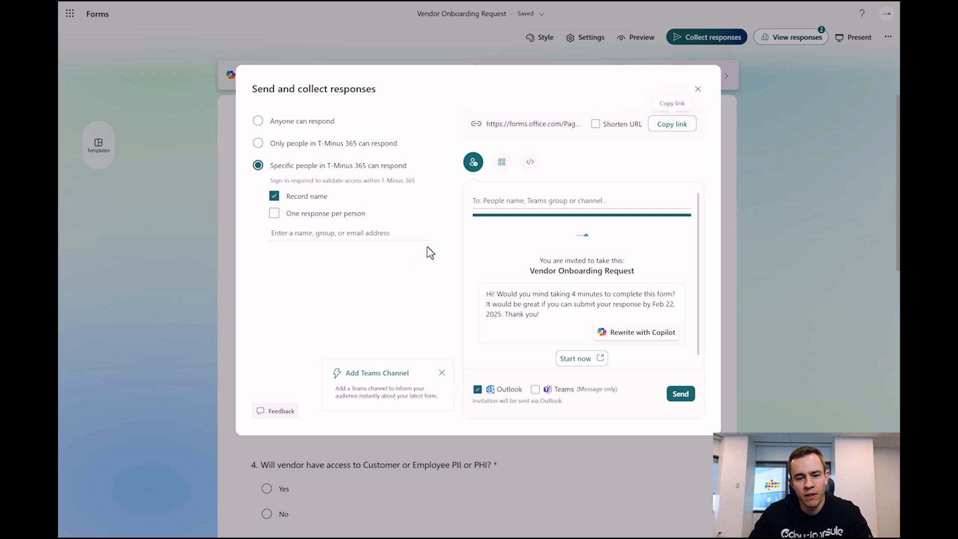
- Start adding the people allowed to respond to the Vendor Onboarding Request form
{"action": "left_click", "coordinate": [343, 238]}
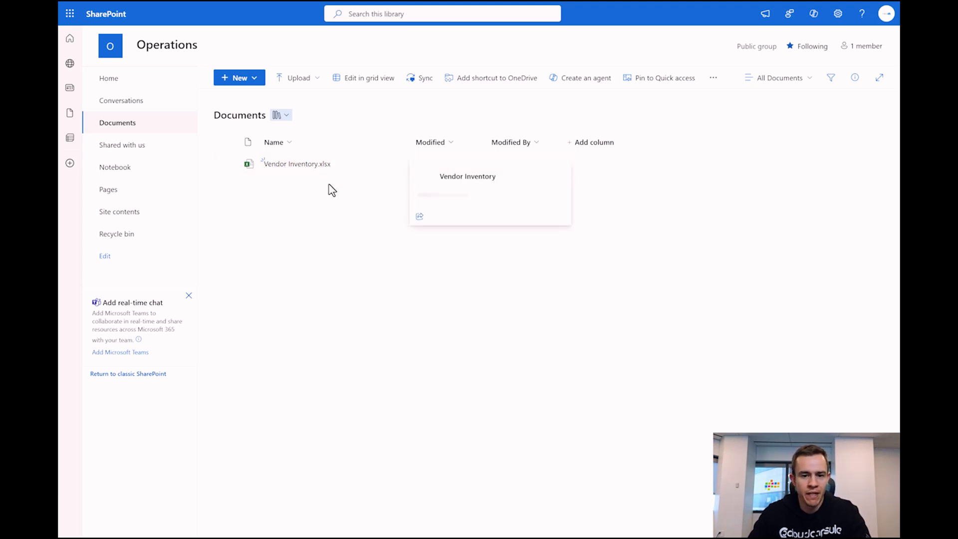
- Open Vendor Inventory.xlsx from the Operations Documents library in Excel for the web
{"action": "mouse_move", "coordinate": [325, 171]}
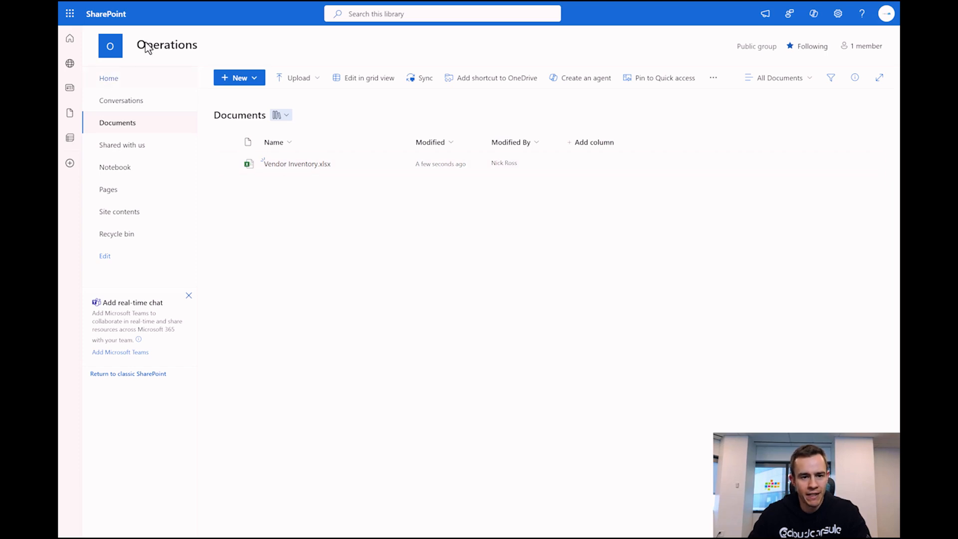
{"action": "left_click", "coordinate": [319, 168]}
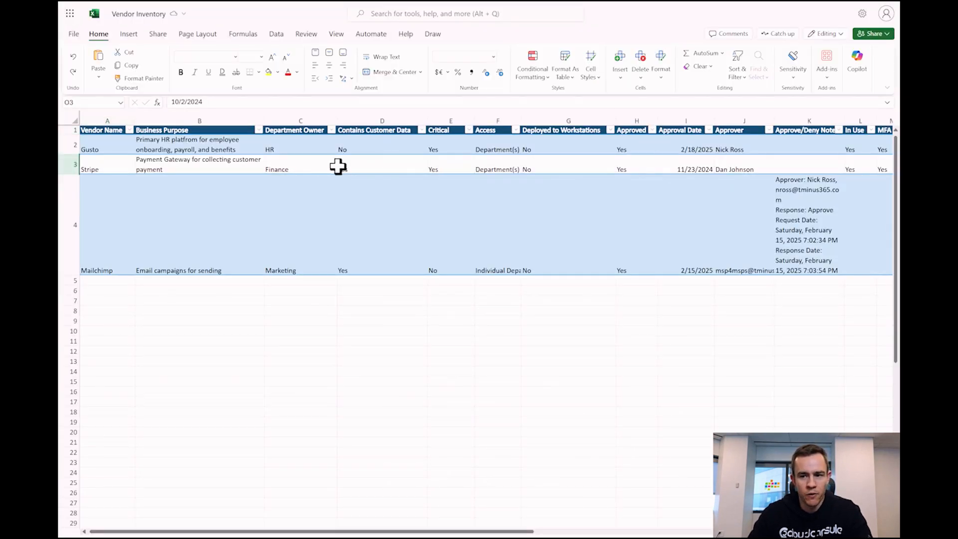
{"action": "left_click", "coordinate": [863, 35]}
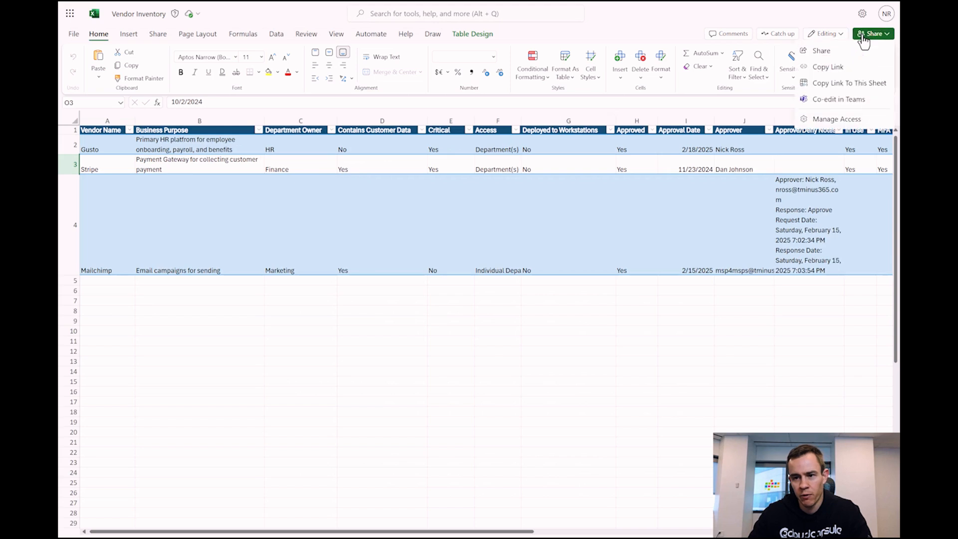
{"action": "left_click", "coordinate": [821, 53]}
{"action": "left_click", "coordinate": [574, 249]}
{"action": "left_click", "coordinate": [413, 246]}
{"action": "left_click", "coordinate": [579, 222]}
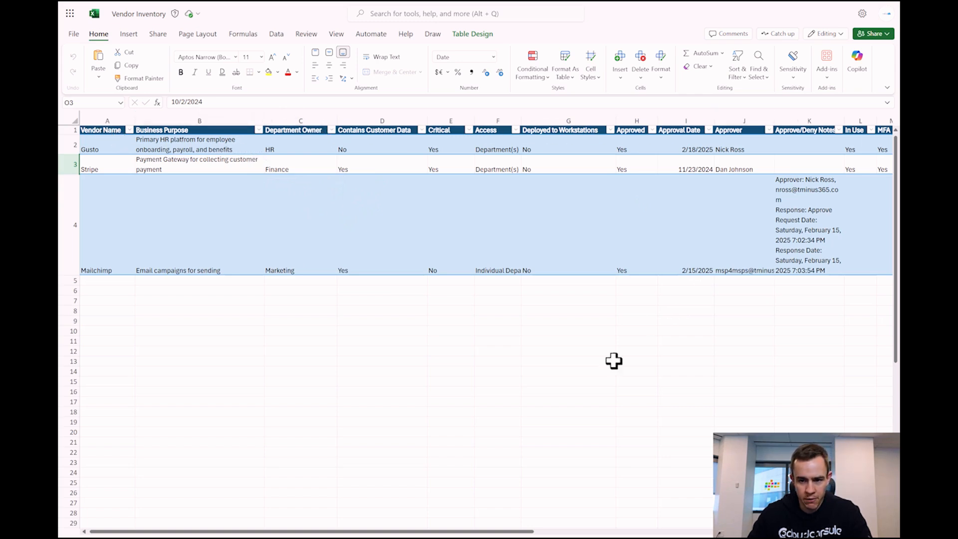
{"action": "left_click_drag", "start_coordinate": [494, 532], "coordinate": [661, 532]}
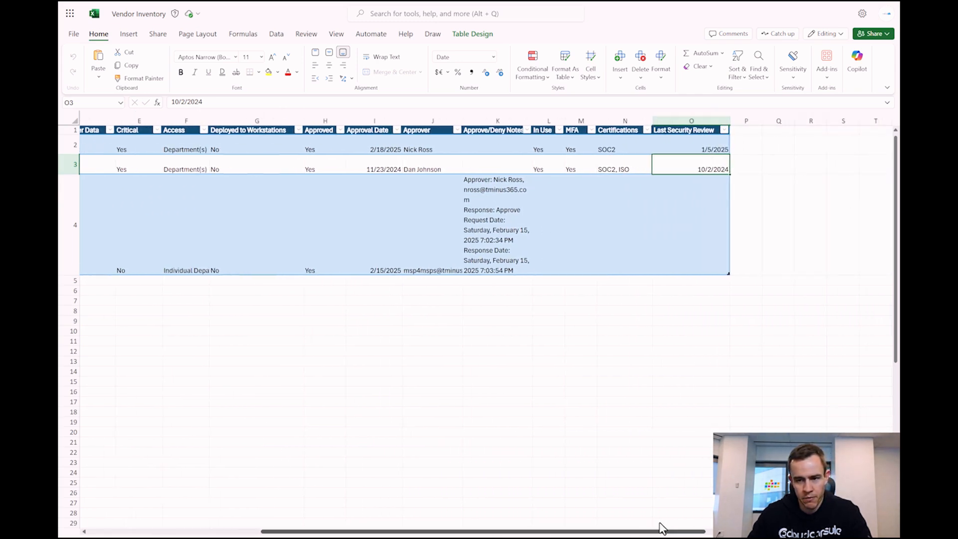
{"action": "scroll", "coordinate": [593, 521], "scroll_direction": "left", "scroll_amount": 5}
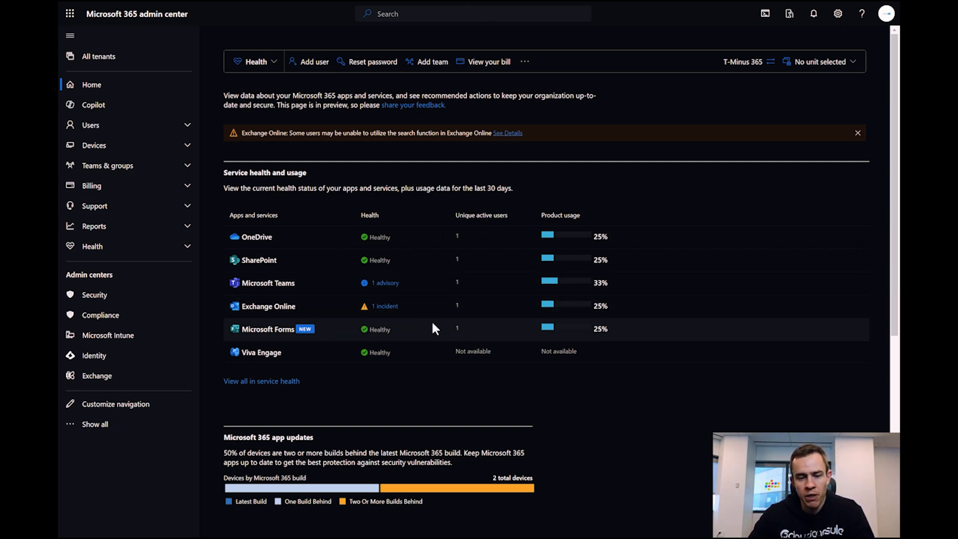
- Expand Support, Billing and Teams & groups in the navigation, then go to Shared mailboxes
{"action": "left_click", "coordinate": [134, 206]}
{"action": "left_click", "coordinate": [120, 206]}
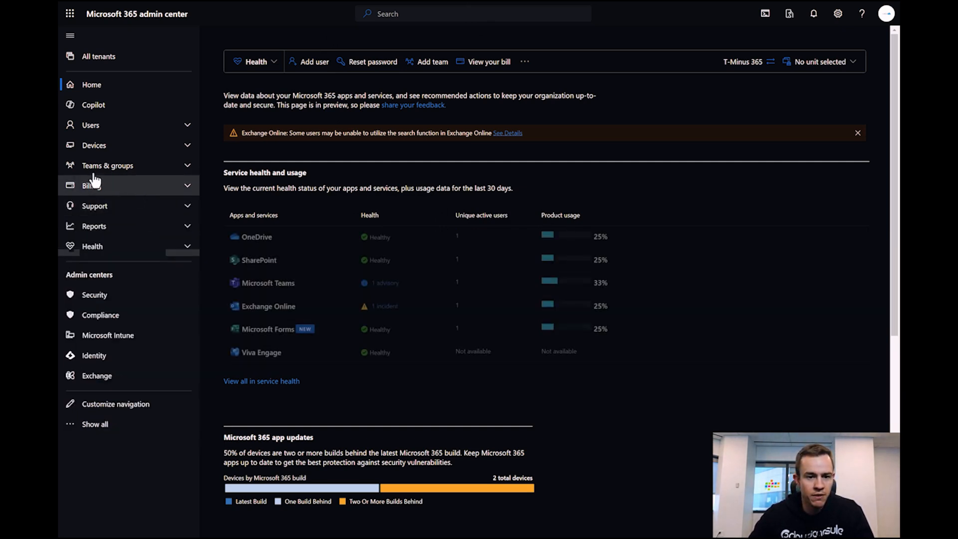
{"action": "left_click", "coordinate": [125, 169]}
{"action": "left_click", "coordinate": [131, 232]}
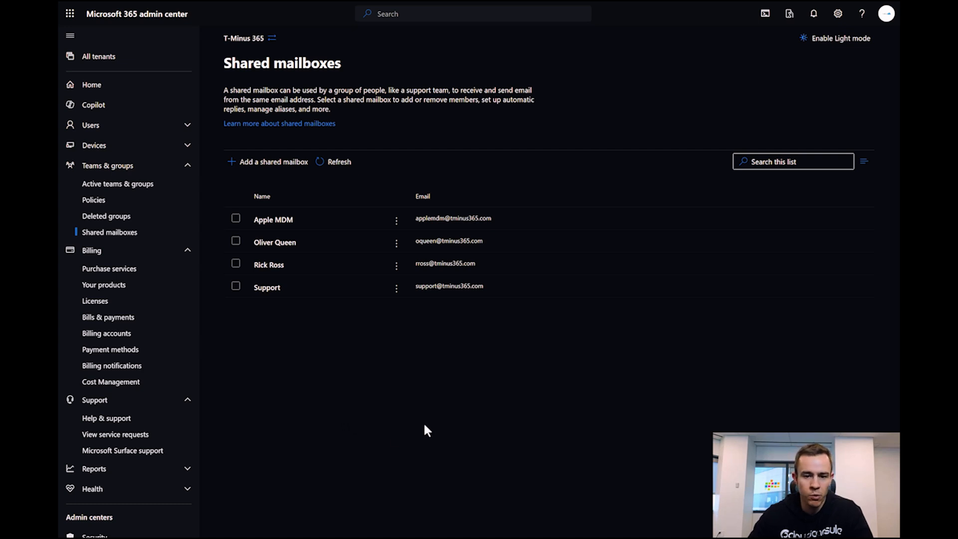
- Select the Support shared mailbox to view its details
{"action": "left_click", "coordinate": [271, 290]}
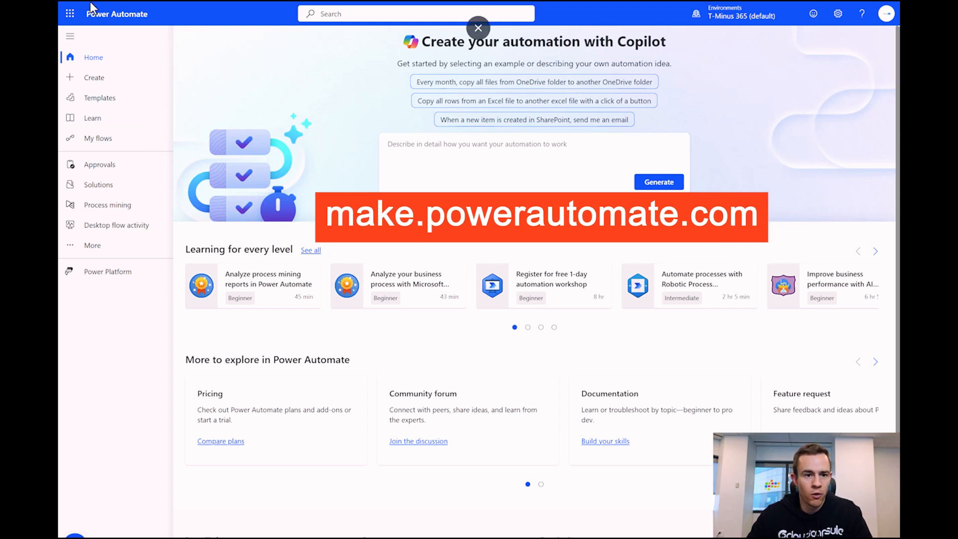
- From My flows, begin a new automated cloud flow
{"action": "left_click", "coordinate": [70, 14]}
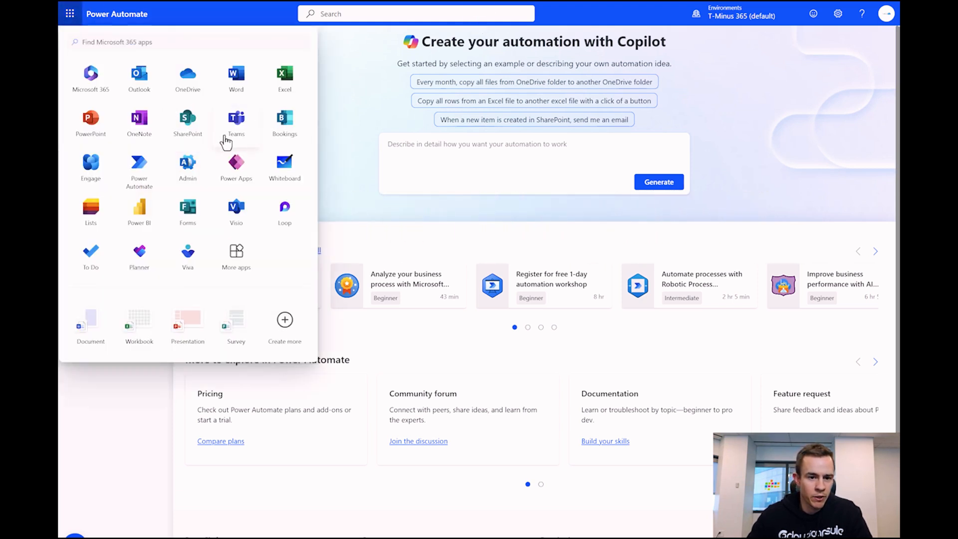
{"action": "left_click", "coordinate": [337, 159]}
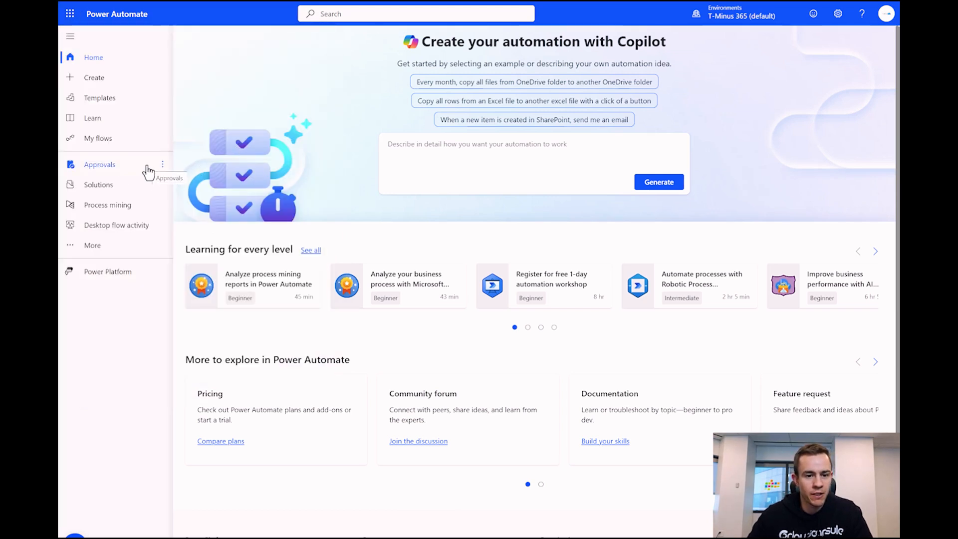
{"action": "left_click", "coordinate": [126, 148]}
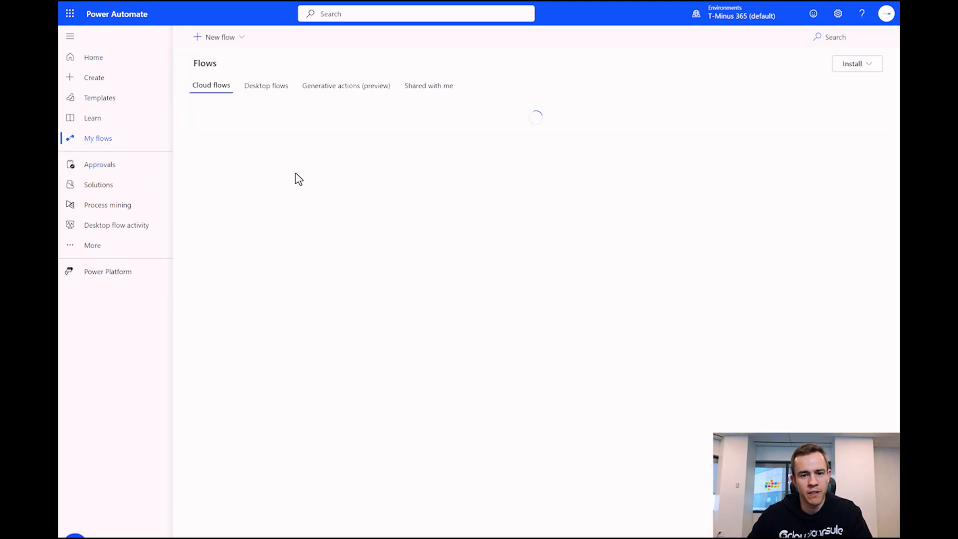
{"action": "left_click", "coordinate": [229, 41]}
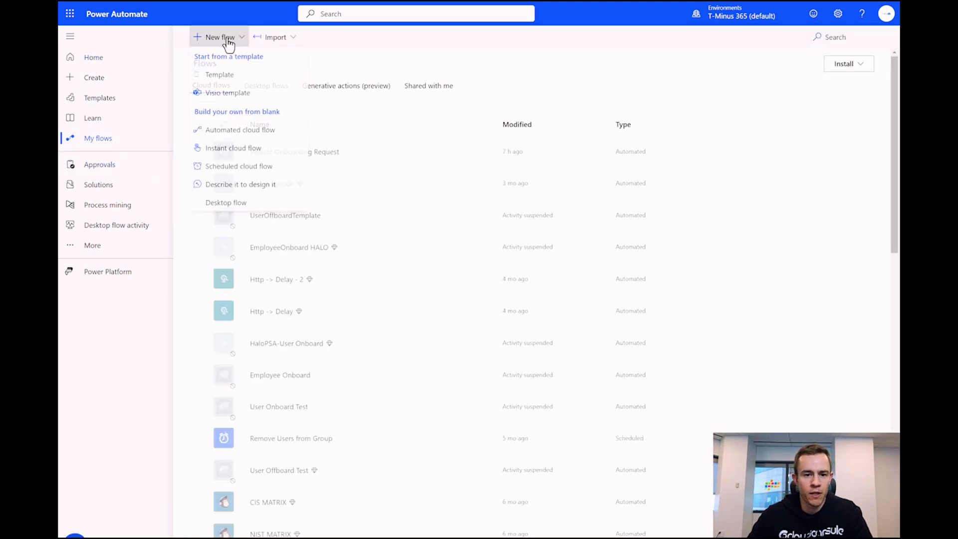
{"action": "left_click", "coordinate": [268, 135]}
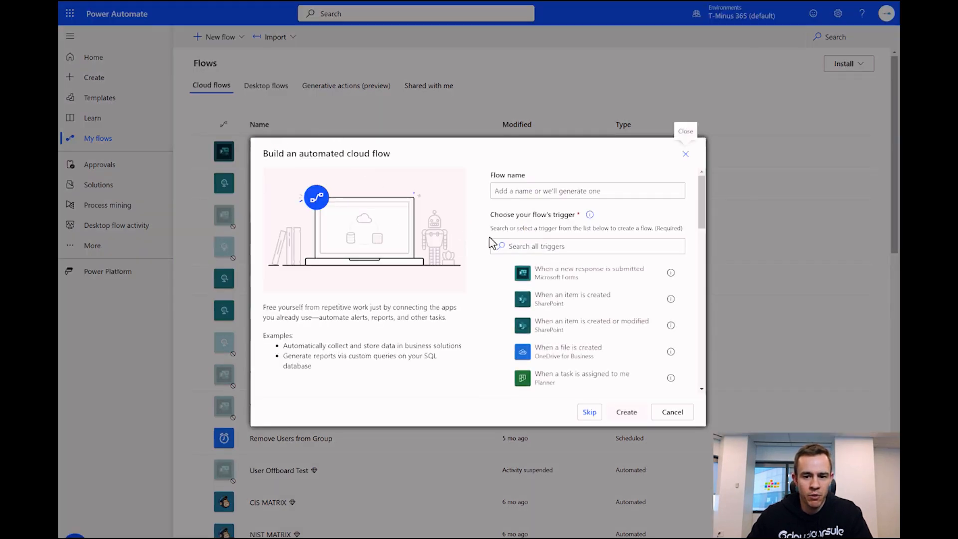
- Create the flow 'Vendor Onboarding Request-Tempalte' triggered by a new Microsoft Forms response
{"action": "left_click", "coordinate": [563, 191]}
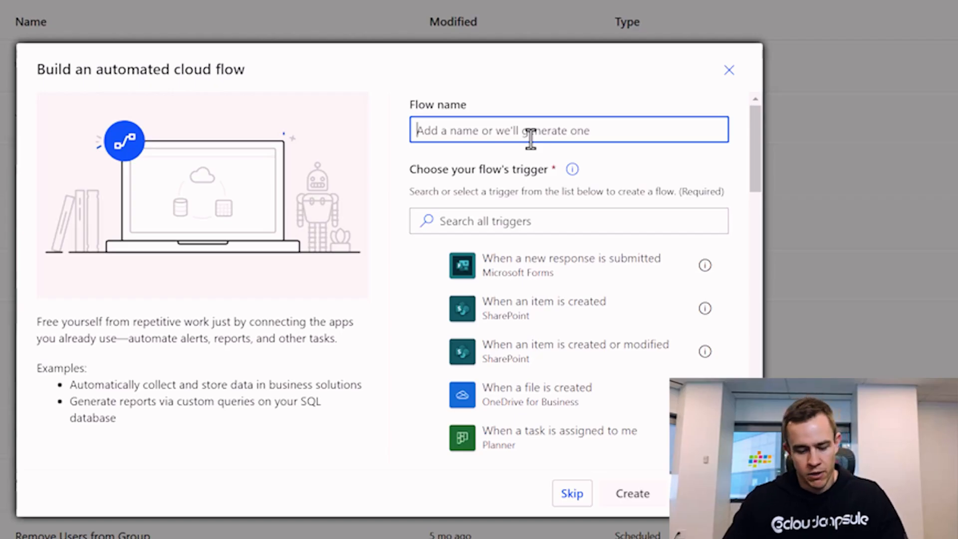
{"action": "type", "text": "Vend"}
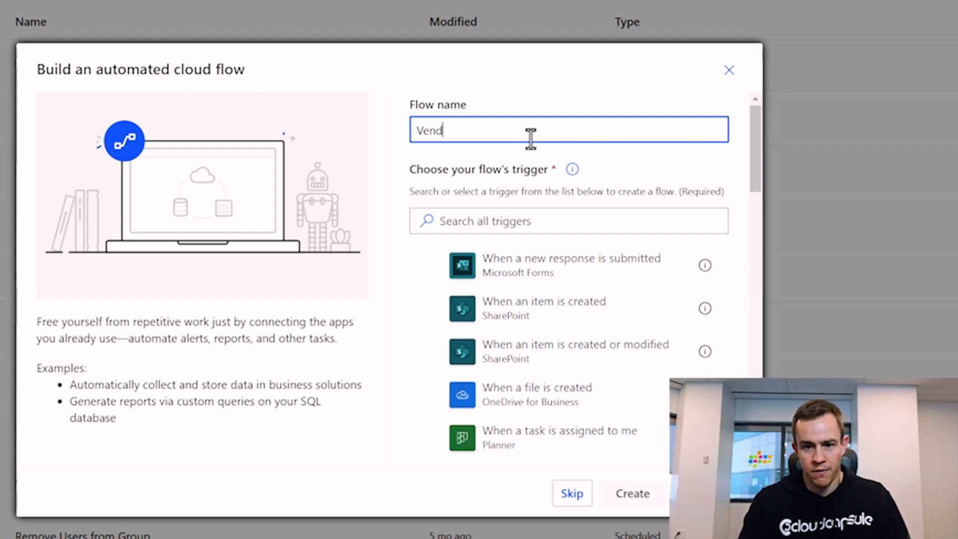
{"action": "type", "text": "or Onbaor"}
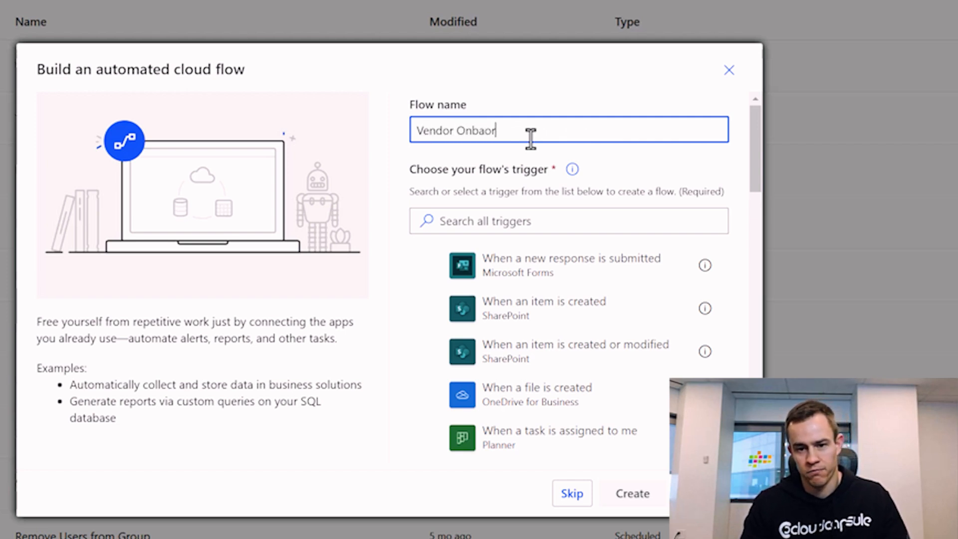
{"action": "key", "text": "BackSpace"}
{"action": "key", "text": "BackSpace"}
{"action": "key", "text": "BackSpace"}
{"action": "type", "text": "oarding Reqw"}
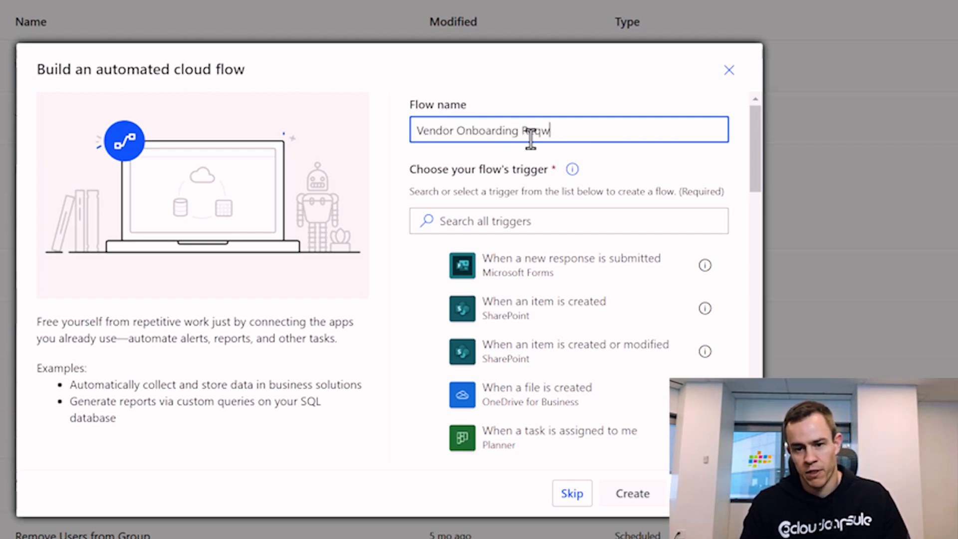
{"action": "type", "text": "uest-Tempalte"}
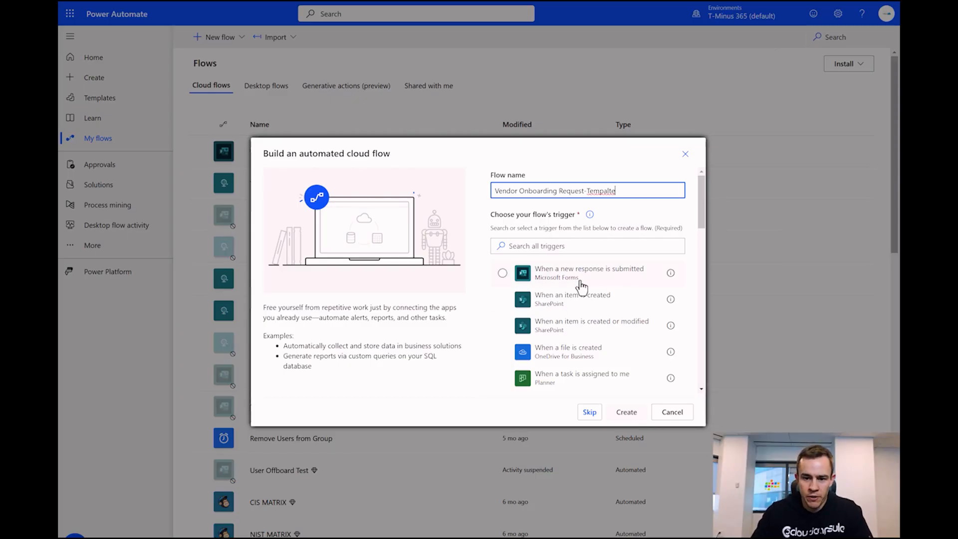
{"action": "left_click", "coordinate": [622, 275]}
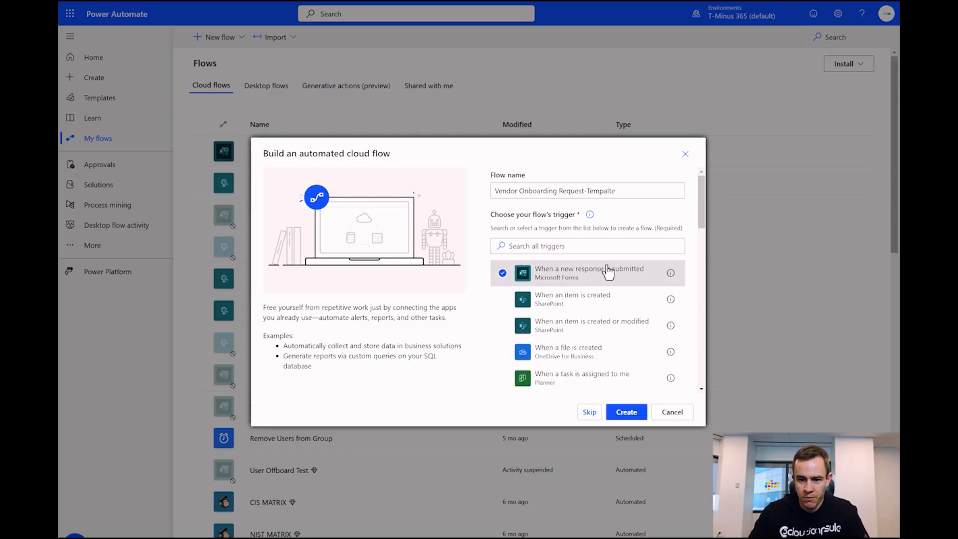
{"action": "left_click", "coordinate": [627, 412]}
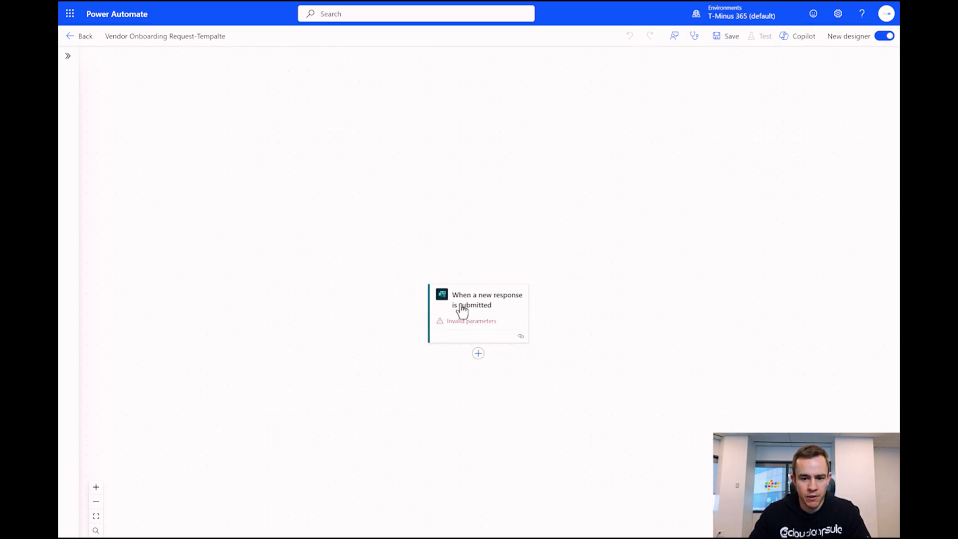
- Set the Forms trigger's Form Id to Vendor Onboarding Request, then add a step below it
{"action": "left_click", "coordinate": [479, 319]}
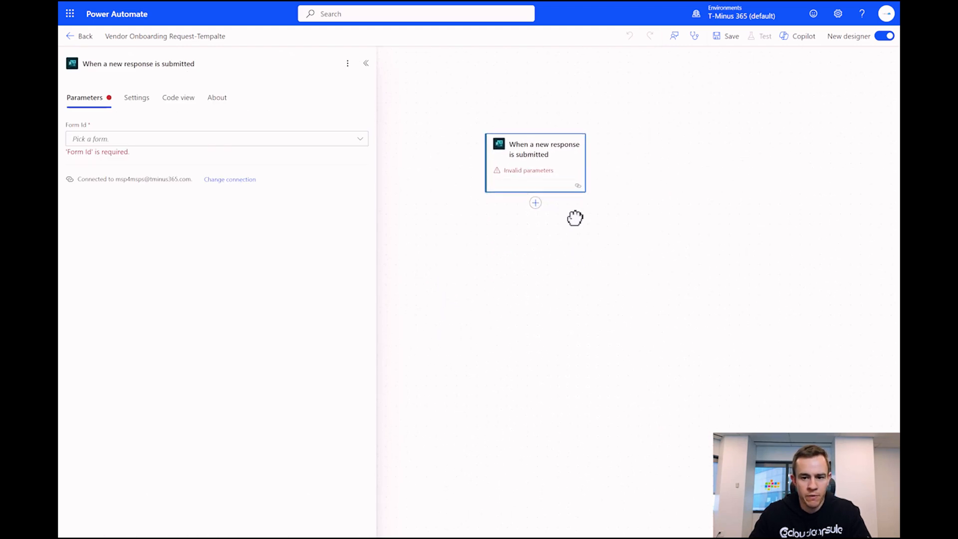
{"action": "left_click", "coordinate": [242, 145]}
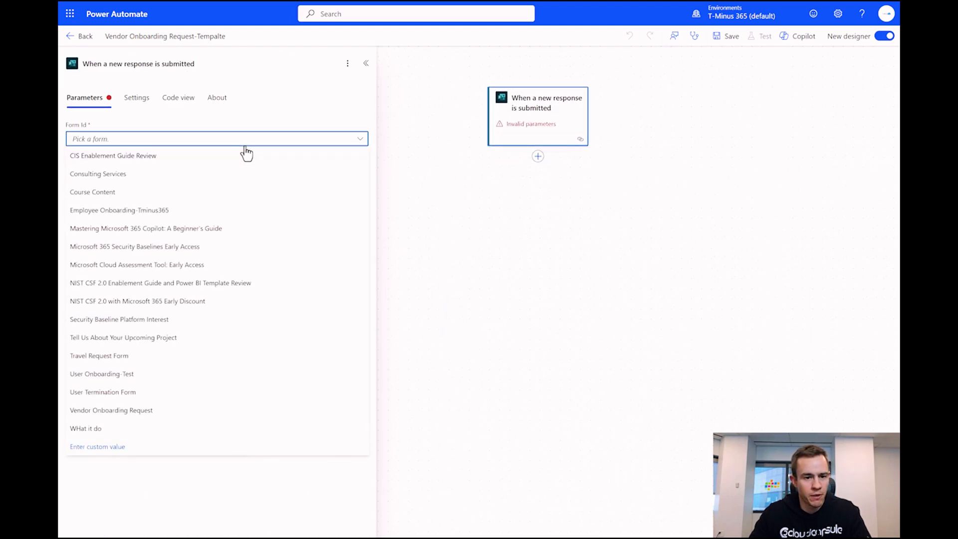
{"action": "left_click", "coordinate": [122, 415]}
{"action": "left_click", "coordinate": [505, 227]}
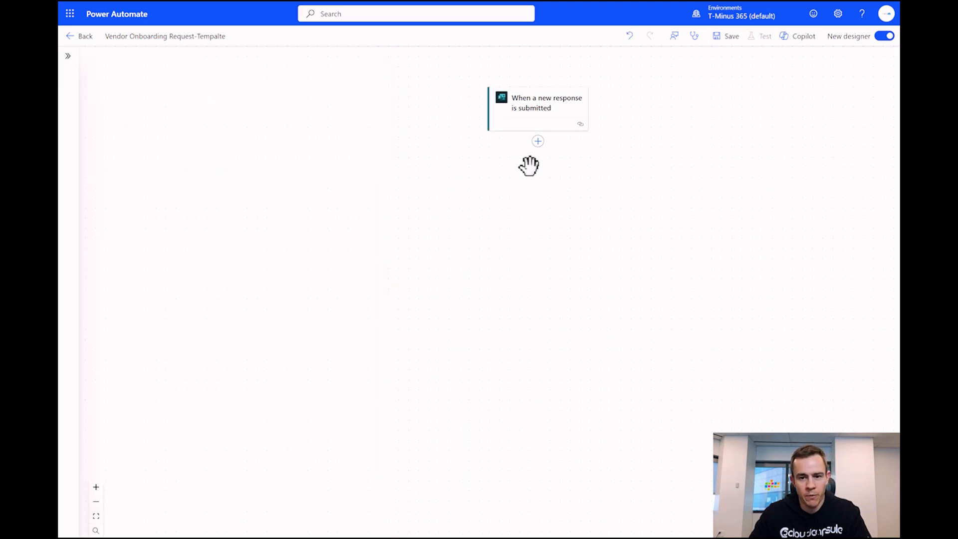
{"action": "left_click", "coordinate": [539, 141]}
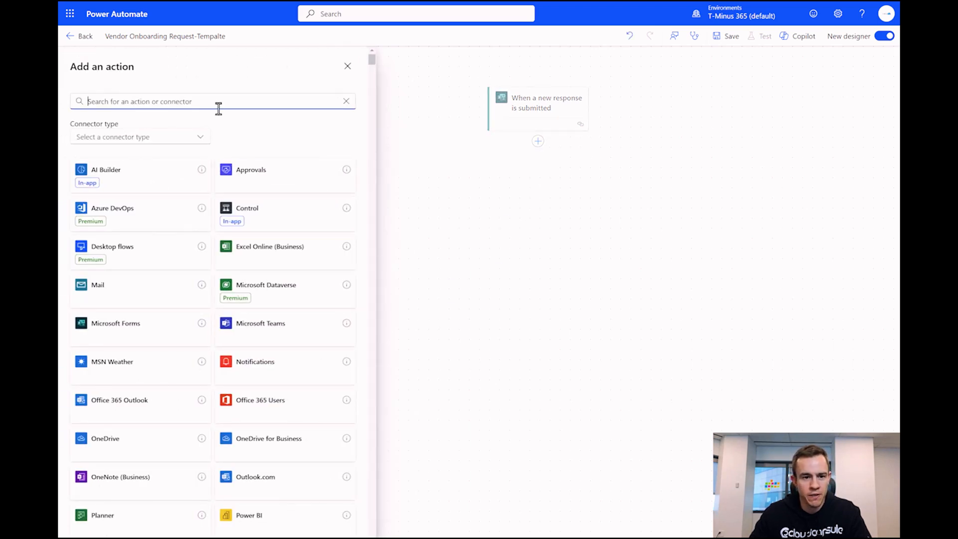
- Add the Microsoft Forms 'Get response details' action after the trigger
{"action": "type", "text": "Form"}
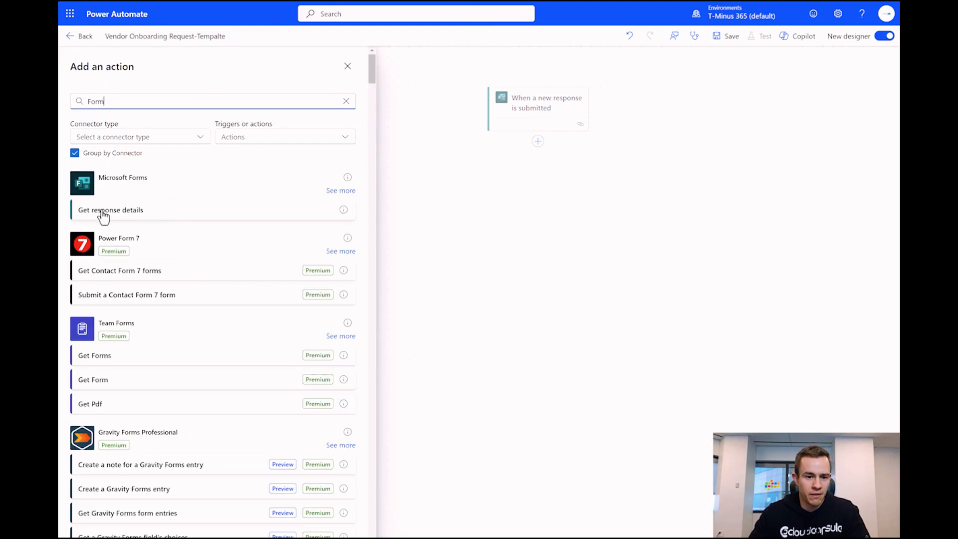
{"action": "left_click", "coordinate": [106, 211]}
{"action": "left_click_drag", "start_coordinate": [768, 328], "coordinate": [585, 272]}
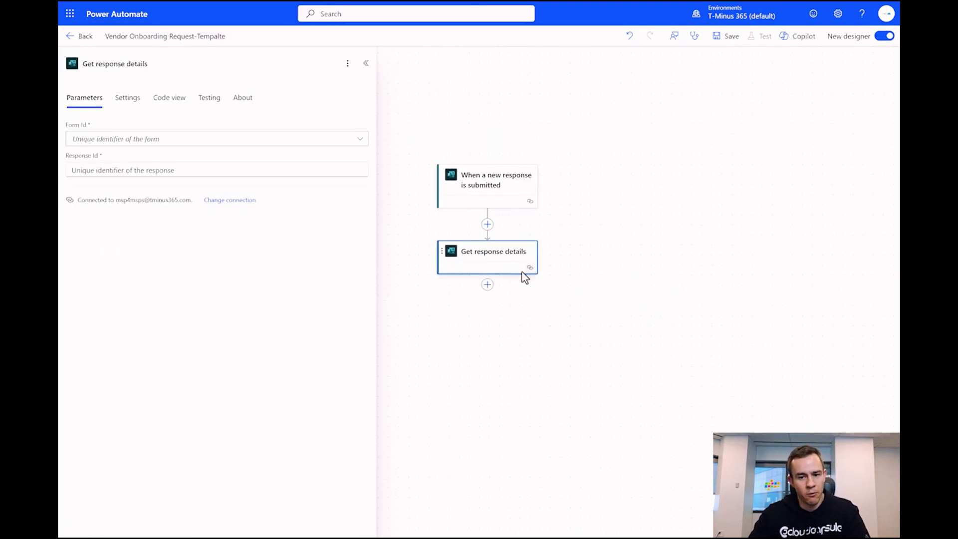
{"action": "left_click_drag", "start_coordinate": [560, 253], "coordinate": [584, 239]}
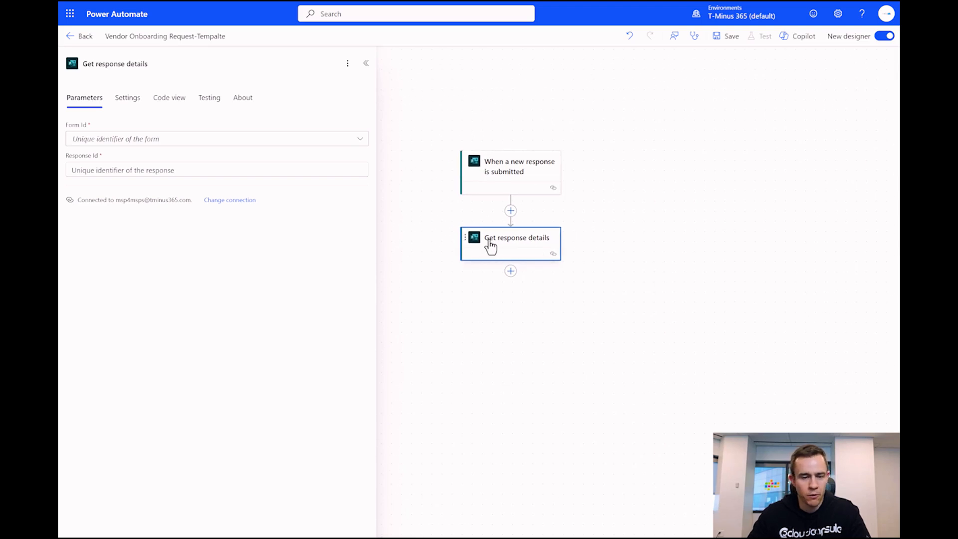
- Point Get response details at the Vendor Onboarding Request form with the trigger's Response Id
{"action": "left_click", "coordinate": [140, 141]}
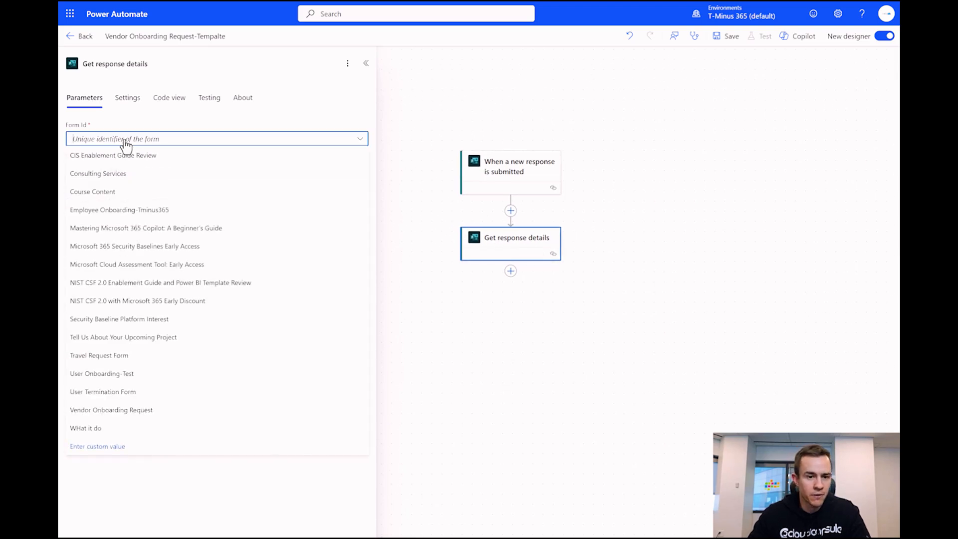
{"action": "left_click", "coordinate": [133, 411]}
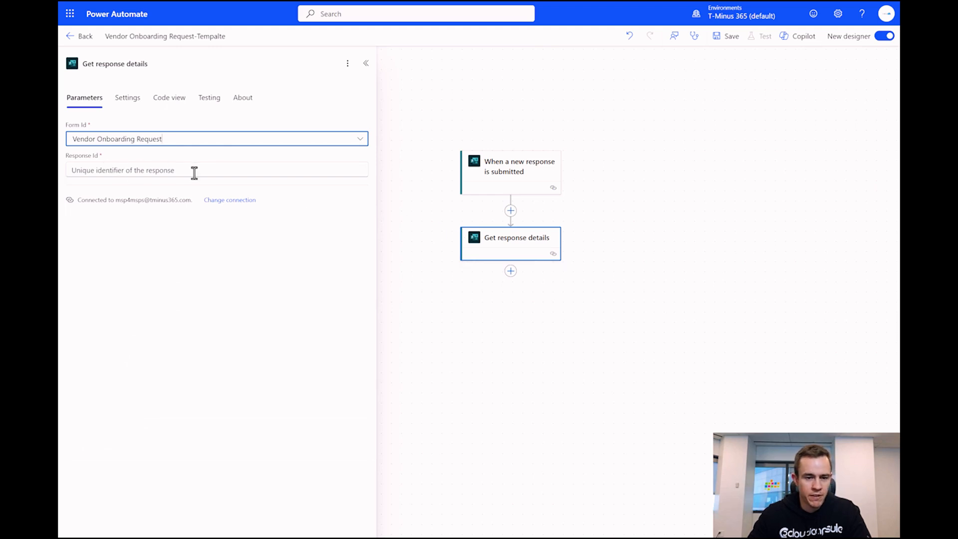
{"action": "left_click", "coordinate": [172, 173]}
{"action": "left_click", "coordinate": [368, 163]}
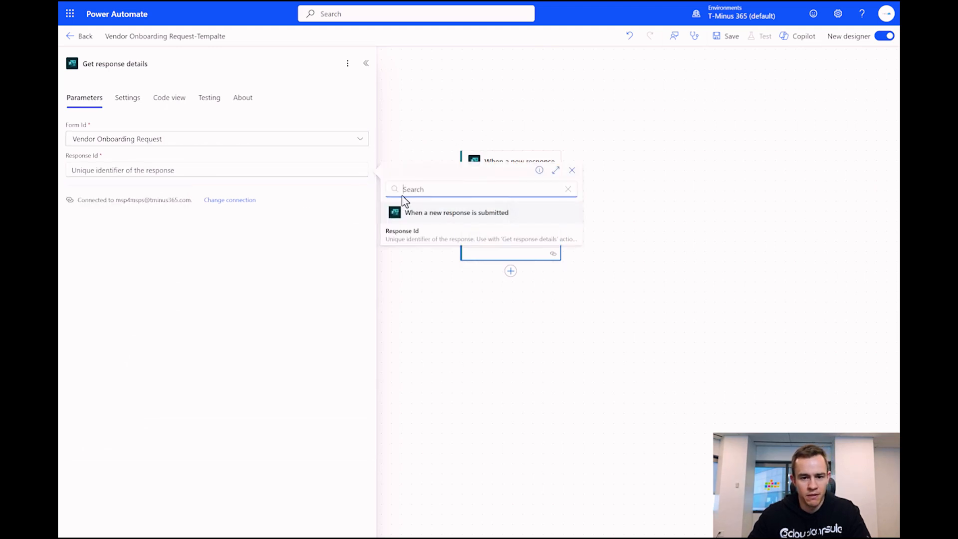
{"action": "left_click", "coordinate": [428, 242]}
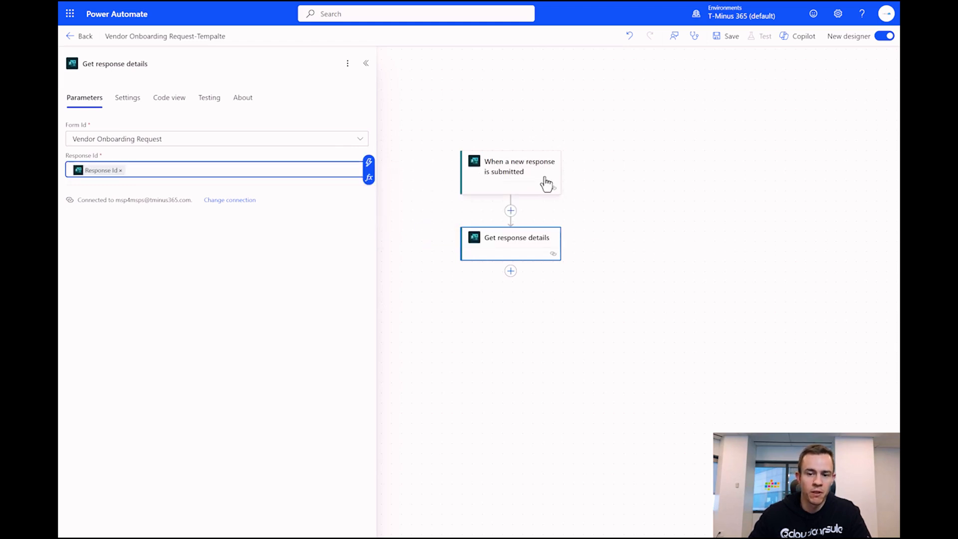
{"action": "left_click_drag", "start_coordinate": [597, 226], "coordinate": [599, 180]}
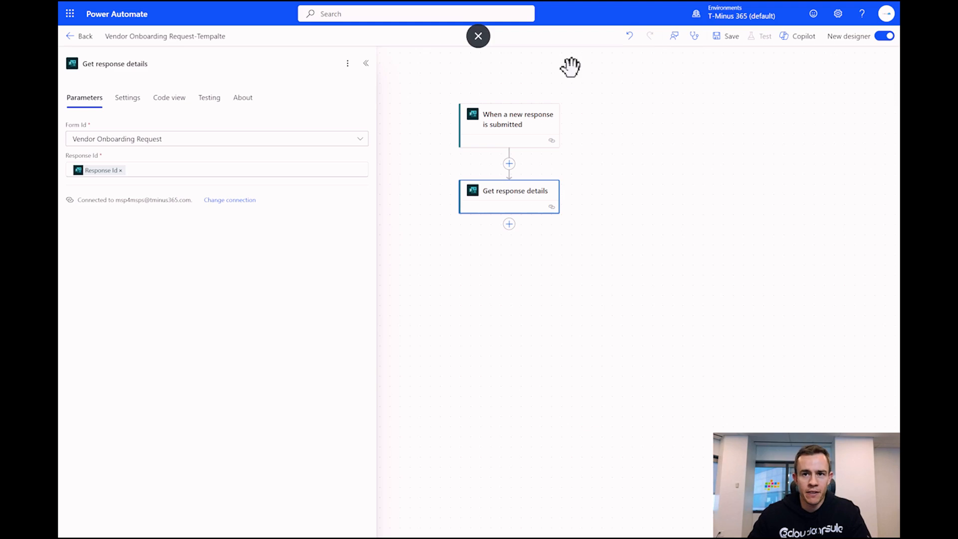
{"action": "left_click", "coordinate": [510, 224]}
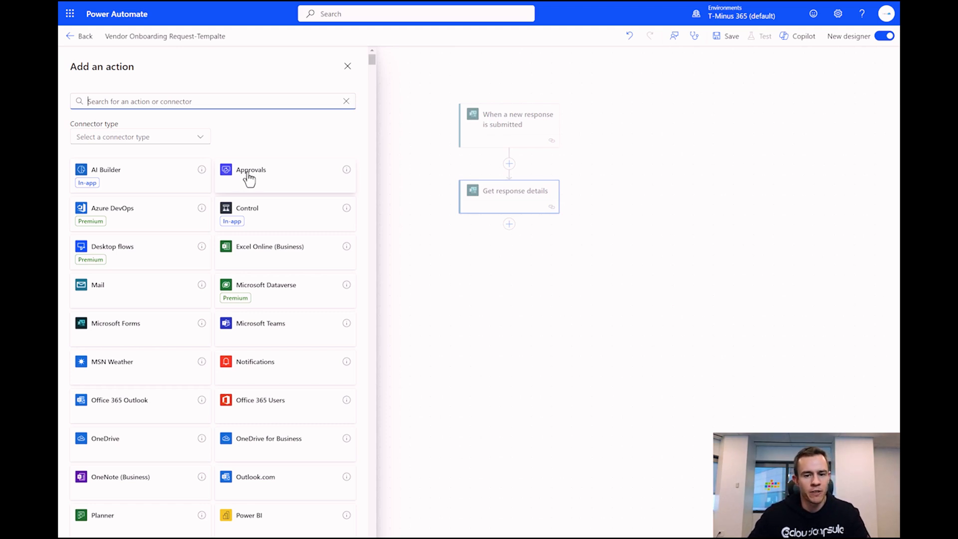
- Insert the Approvals 'Start and wait for an approval' action with Approval type Sequential Approval
{"action": "left_click", "coordinate": [280, 187]}
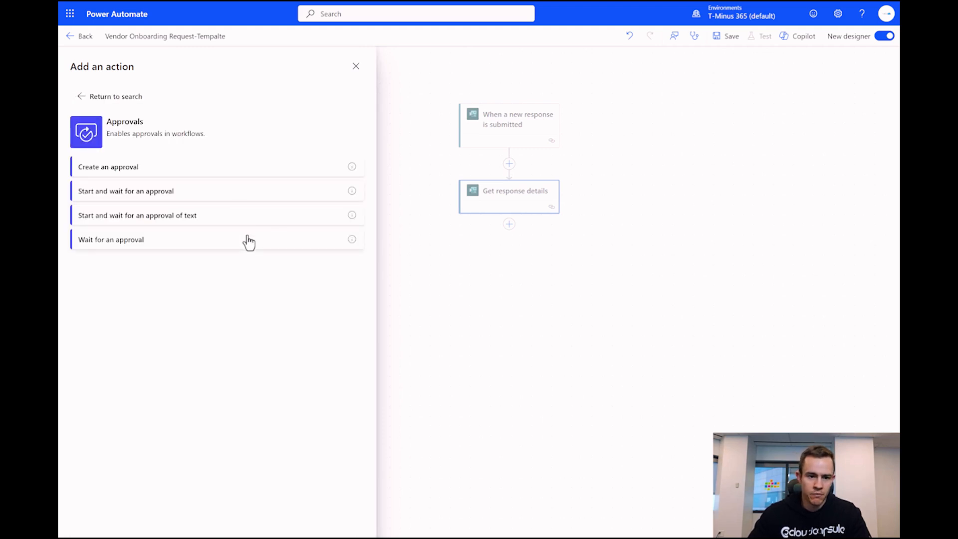
{"action": "left_click", "coordinate": [102, 199]}
{"action": "left_click", "coordinate": [328, 141]}
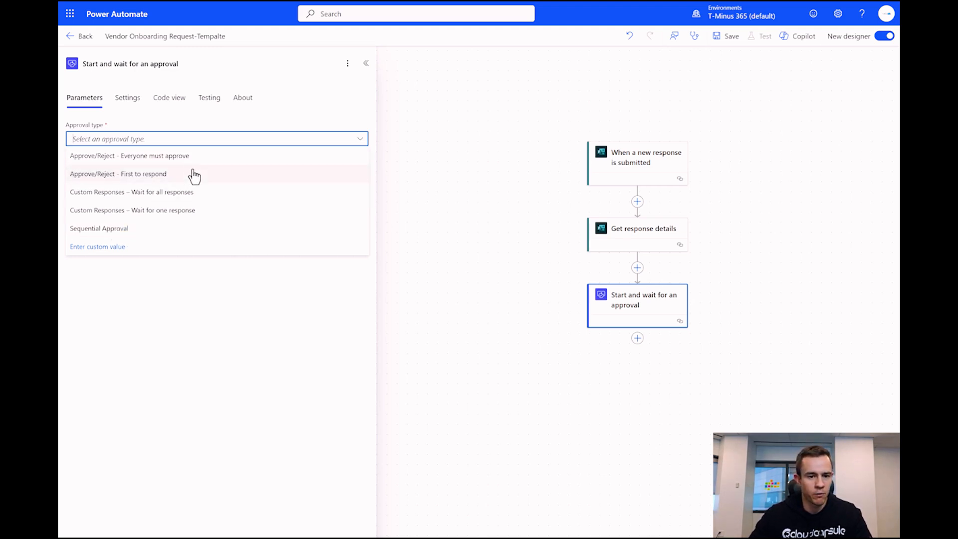
{"action": "left_click", "coordinate": [152, 232]}
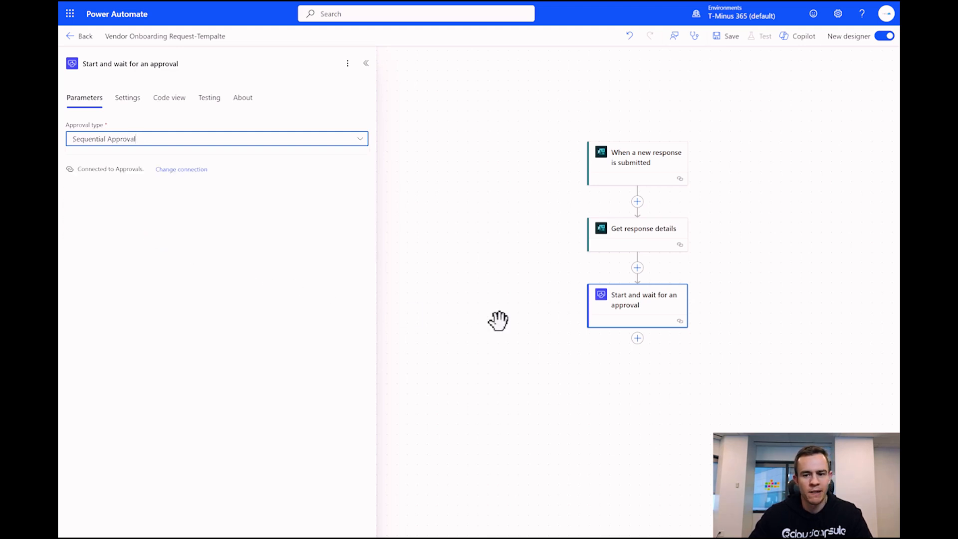
{"action": "left_click_drag", "start_coordinate": [493, 324], "coordinate": [417, 271]}
- Set the approval Title to 'Application Approval-' plus the form's Vendor Name answer
{"action": "left_click", "coordinate": [143, 170]}
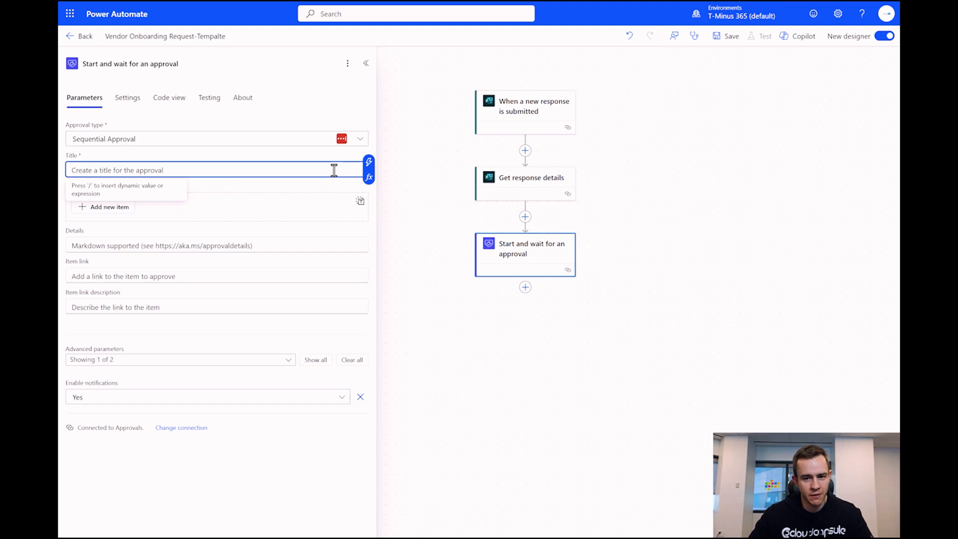
{"action": "mouse_move", "coordinate": [478, 36]}
{"action": "type", "text": "Application Approval-"}
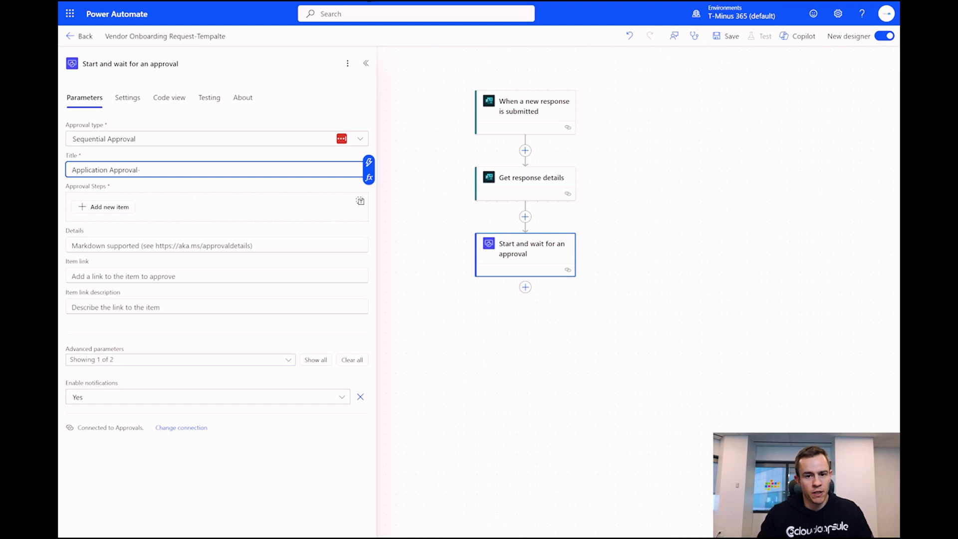
{"action": "left_click", "coordinate": [369, 164]}
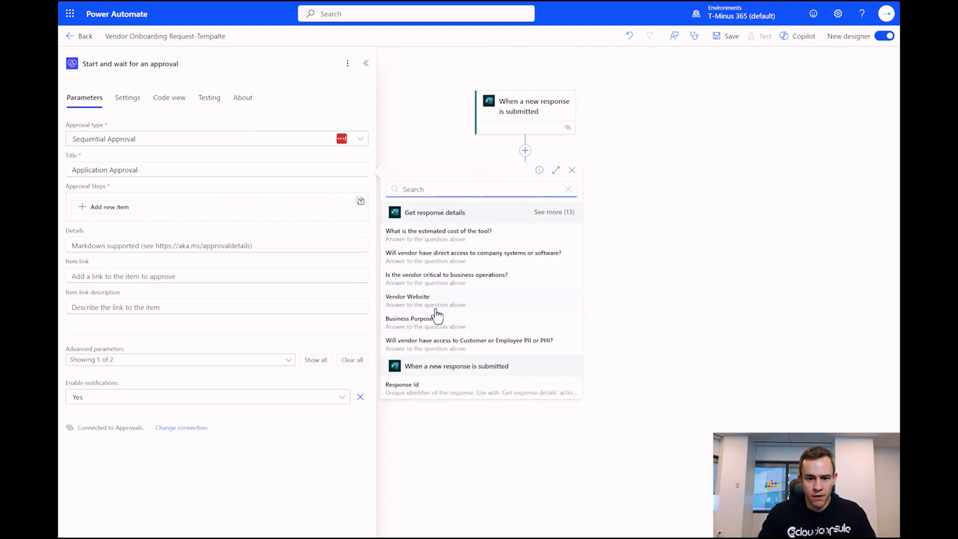
{"action": "left_click", "coordinate": [547, 216]}
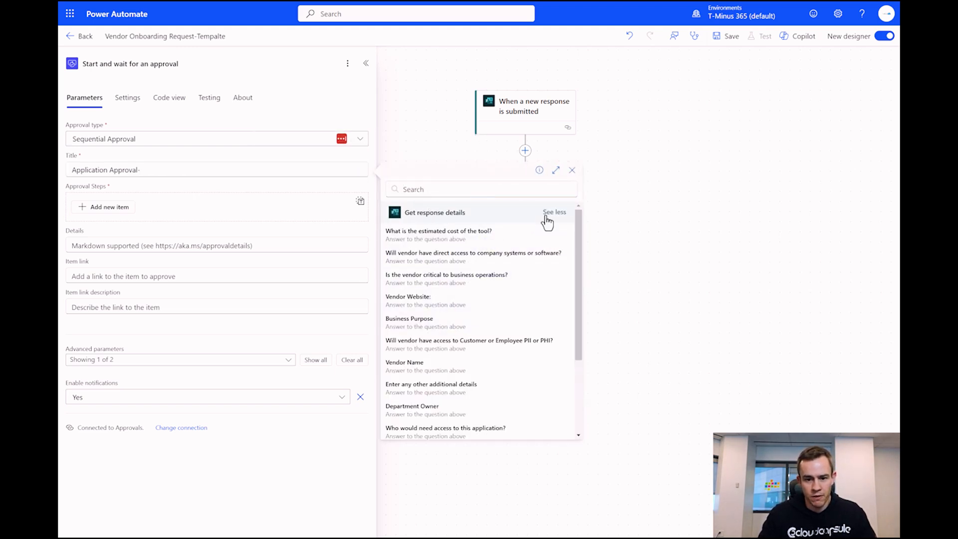
{"action": "scroll", "coordinate": [479, 295], "scroll_direction": "down", "scroll_amount": 1}
{"action": "scroll", "coordinate": [442, 325], "scroll_direction": "down", "scroll_amount": 2}
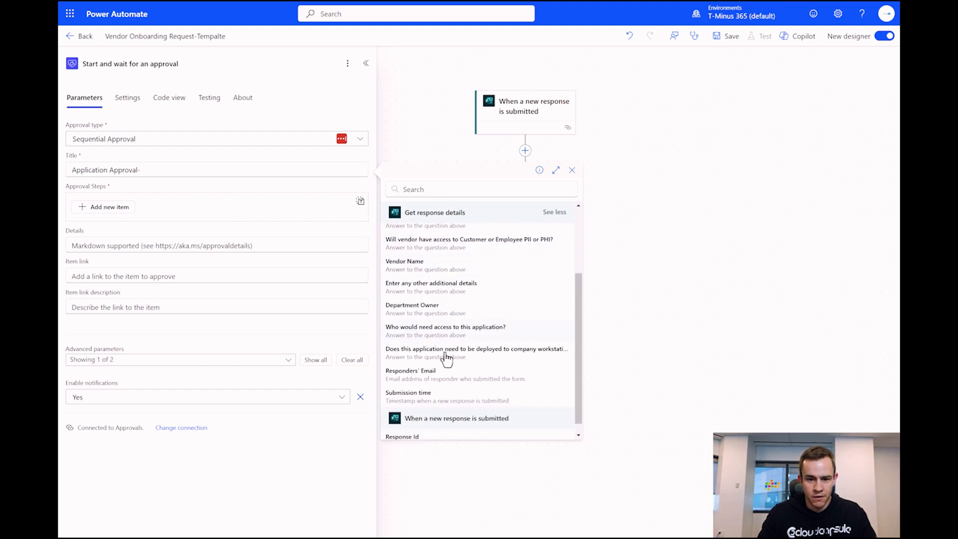
{"action": "scroll", "coordinate": [449, 350], "scroll_direction": "up", "scroll_amount": 3}
{"action": "left_click", "coordinate": [415, 373]}
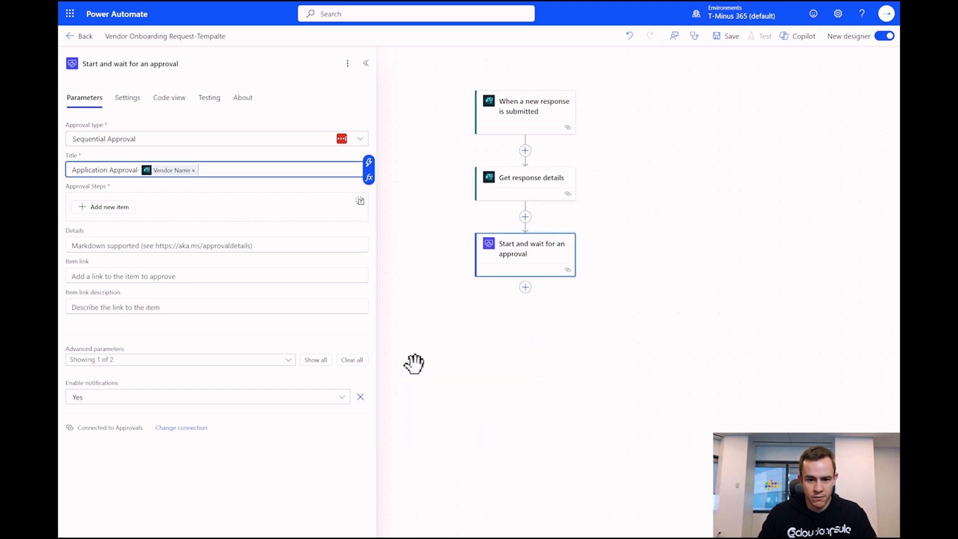
{"action": "left_click", "coordinate": [119, 211]}
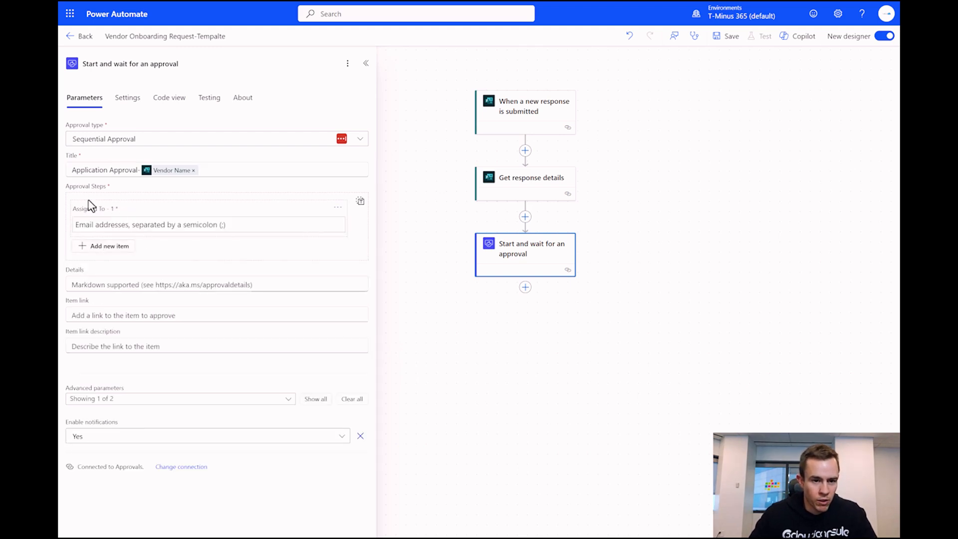
- Create two approval steps, entering an approver's e-mail in Assigned To - 1 and Assigned To - 2
{"action": "left_click", "coordinate": [98, 247]}
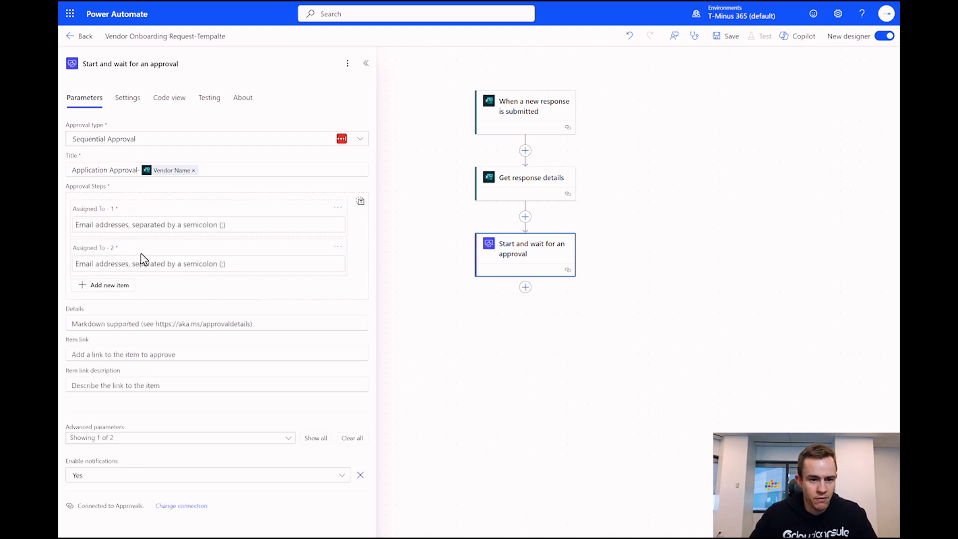
{"action": "left_click", "coordinate": [136, 225]}
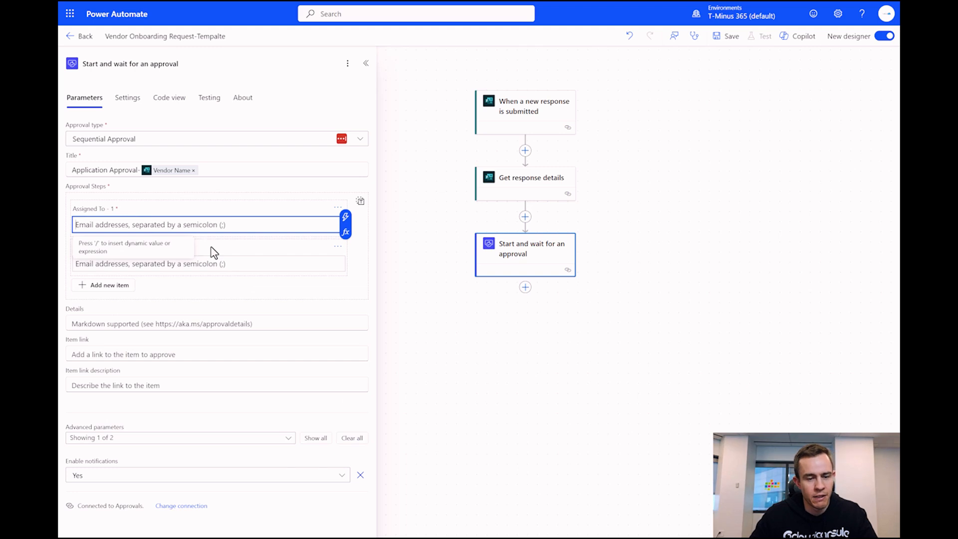
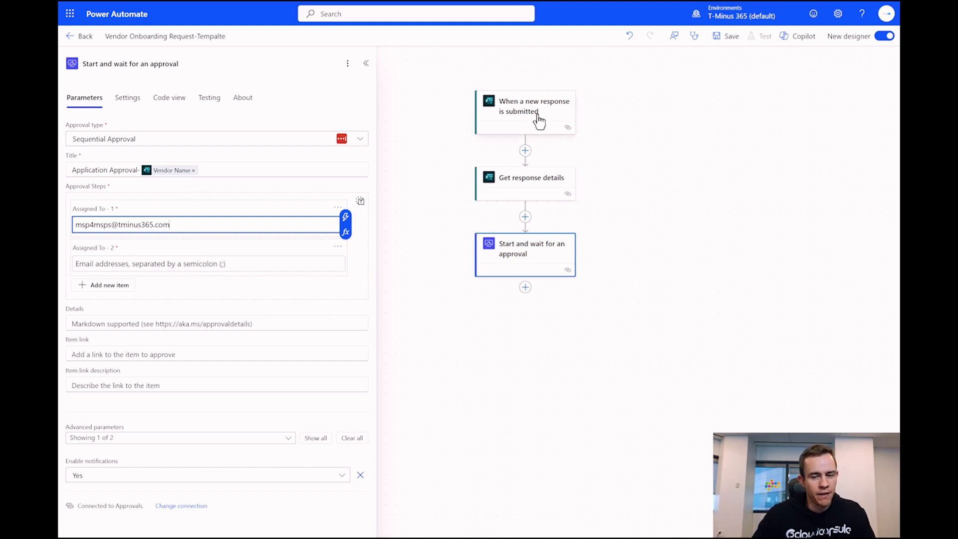
{"action": "left_click", "coordinate": [346, 224]}
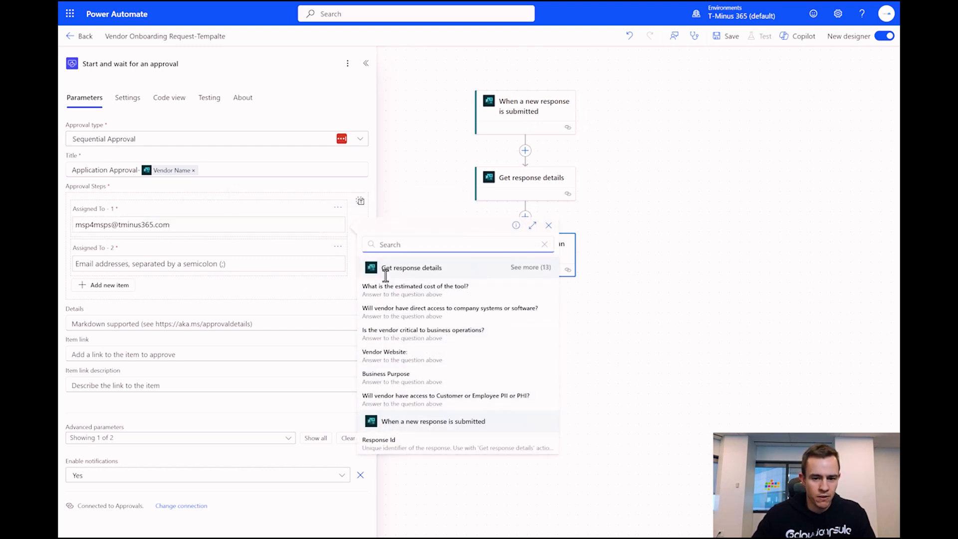
{"action": "left_click", "coordinate": [212, 260]}
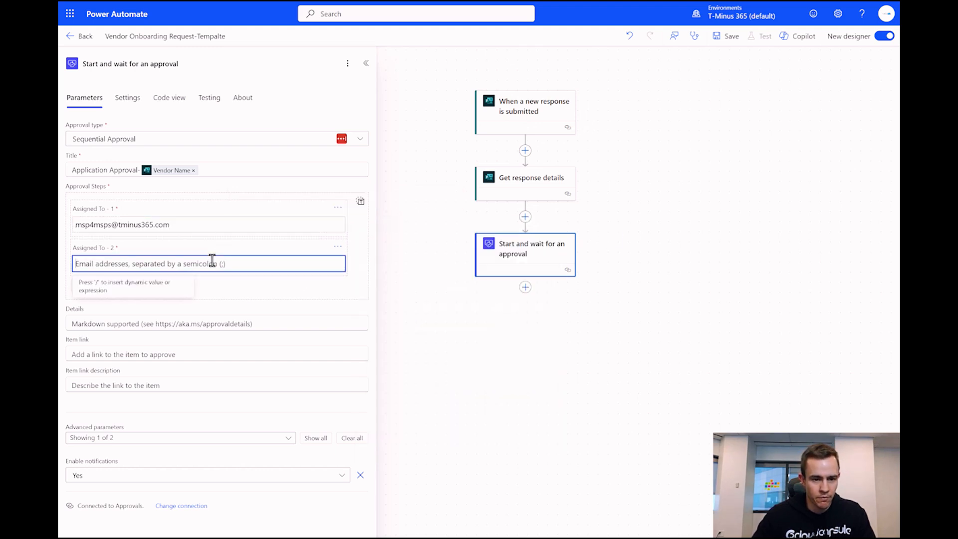
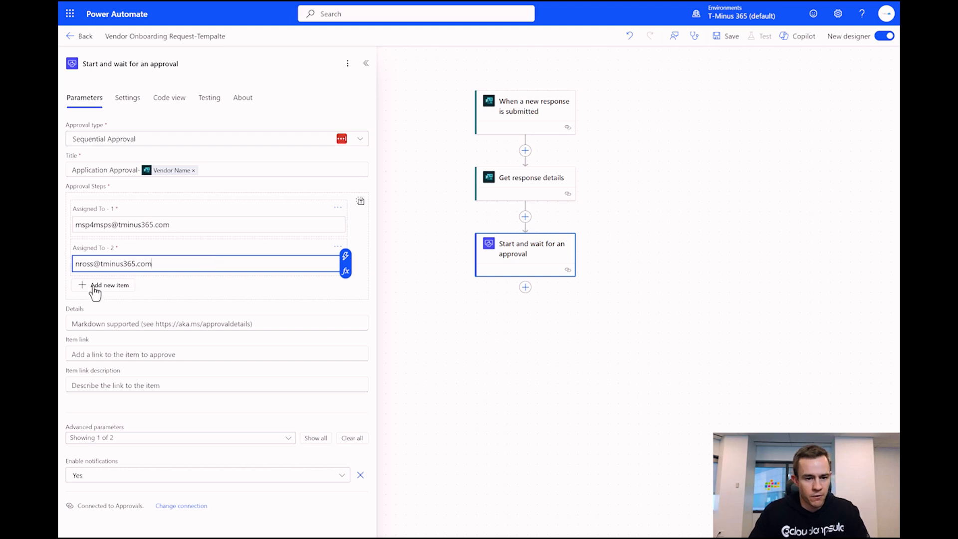
{"action": "left_click", "coordinate": [143, 308]}
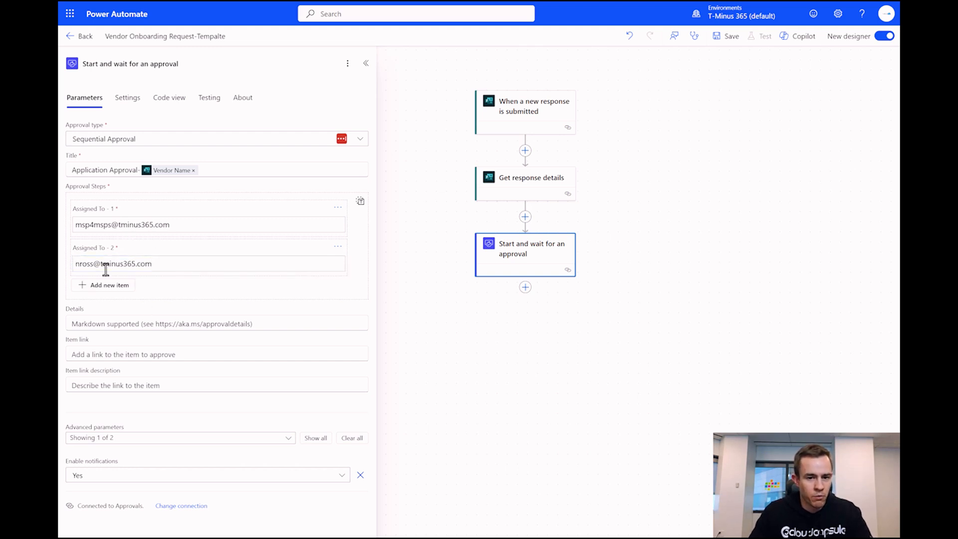
{"action": "left_click", "coordinate": [223, 144]}
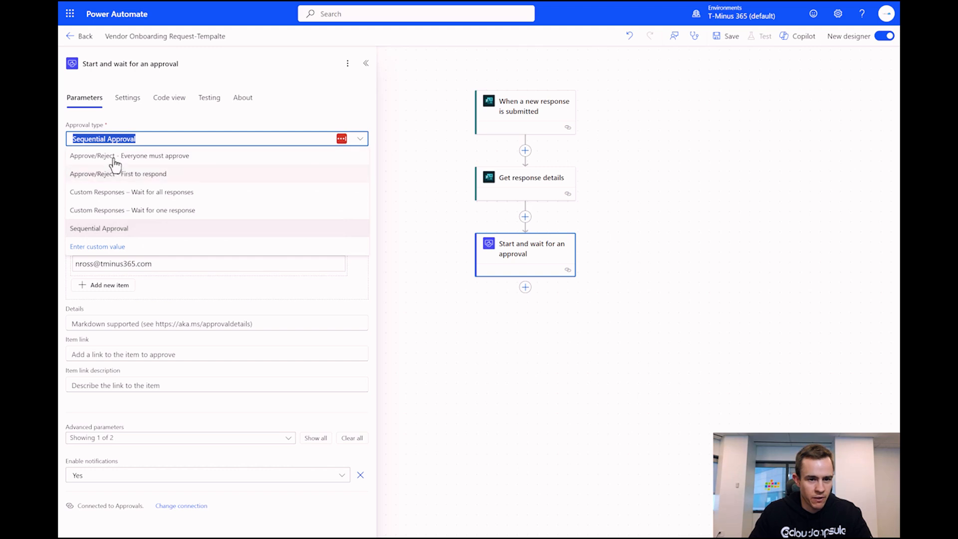
{"action": "left_click", "coordinate": [213, 144]}
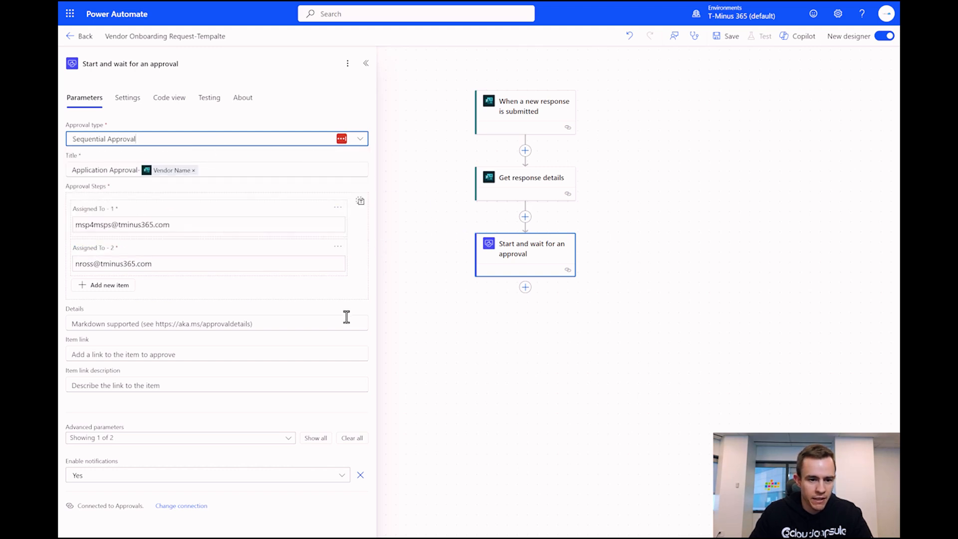
- Paste labelled form answers, Vendor Name through Estimated Cost, into the approval's Details field
{"action": "left_click", "coordinate": [292, 325]}
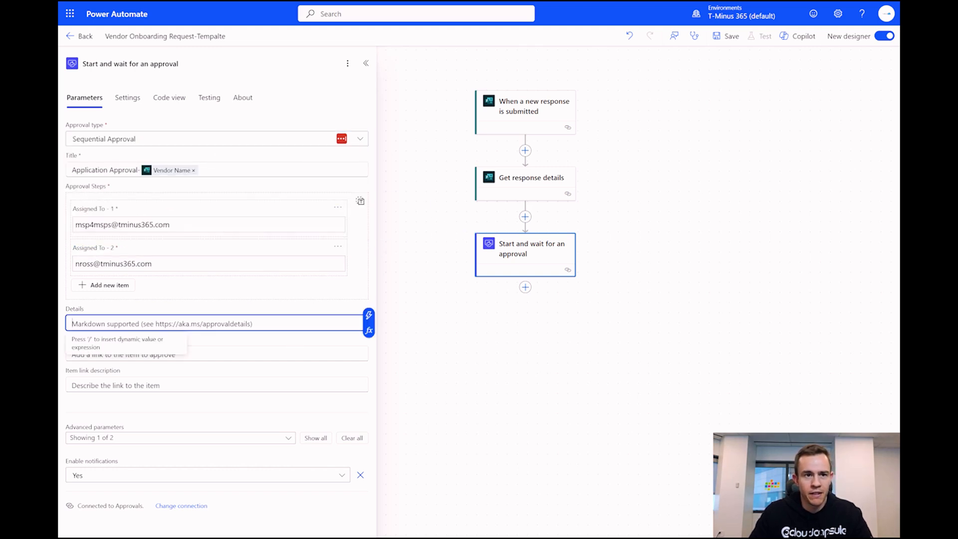
{"action": "key", "text": "alt+Tab"}
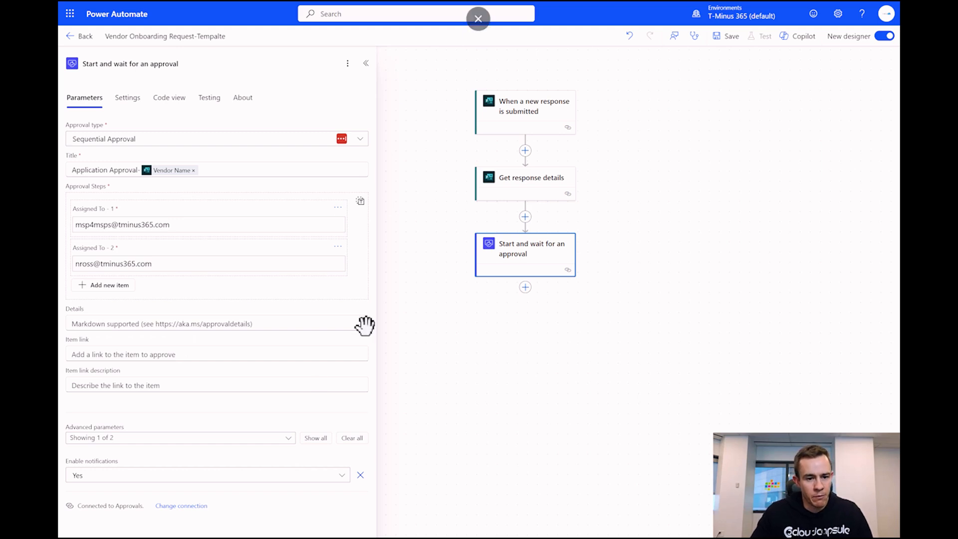
{"action": "left_click", "coordinate": [218, 325]}
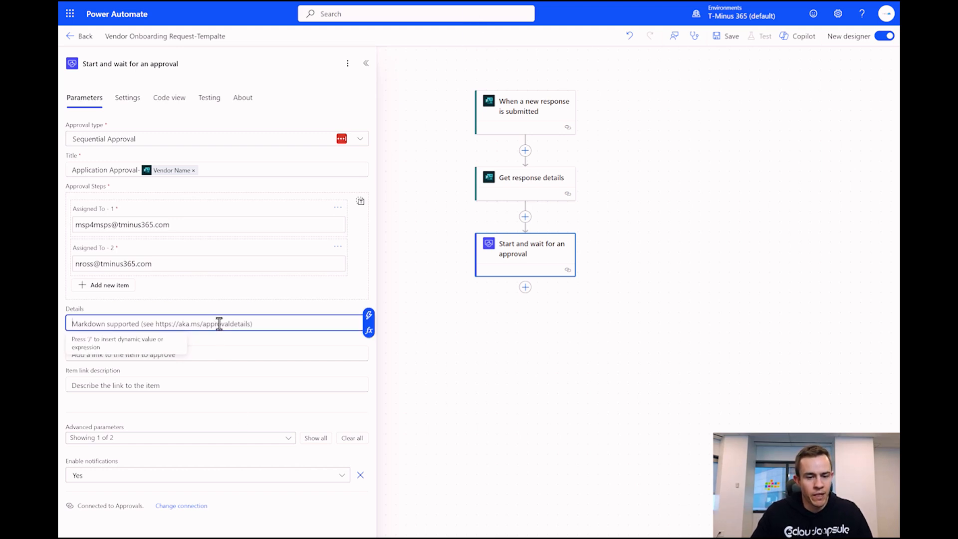
{"action": "type", "text": "Vendor Name: Vendor Name Business Purpose: Business Purpose Department: Department Owner Requestor: Responders' Email Contains Customer Information: Will vendor have ... Critical to the Business: Is the vendor criti... Vendor Website: Vendor Website: Estimated Cost: What is the estim..."}
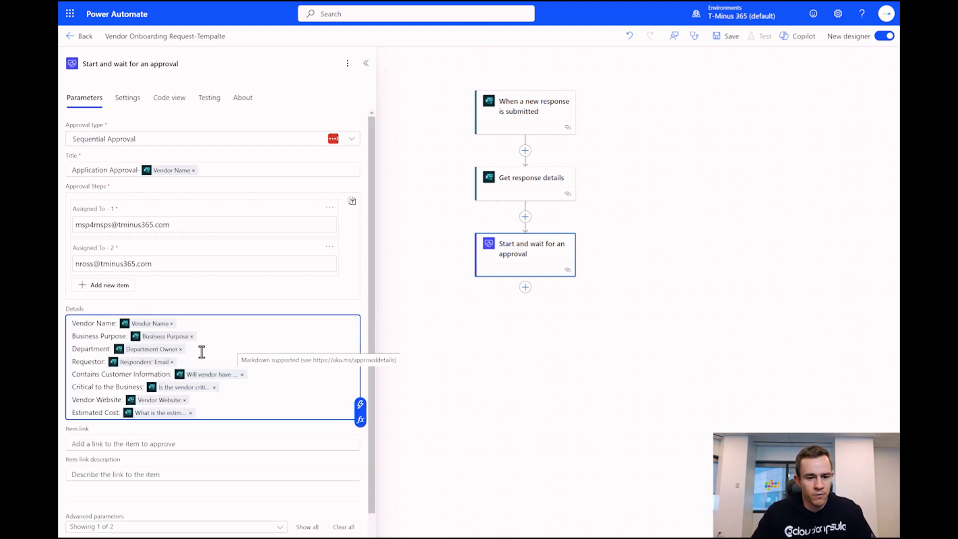
{"action": "left_click", "coordinate": [360, 404]}
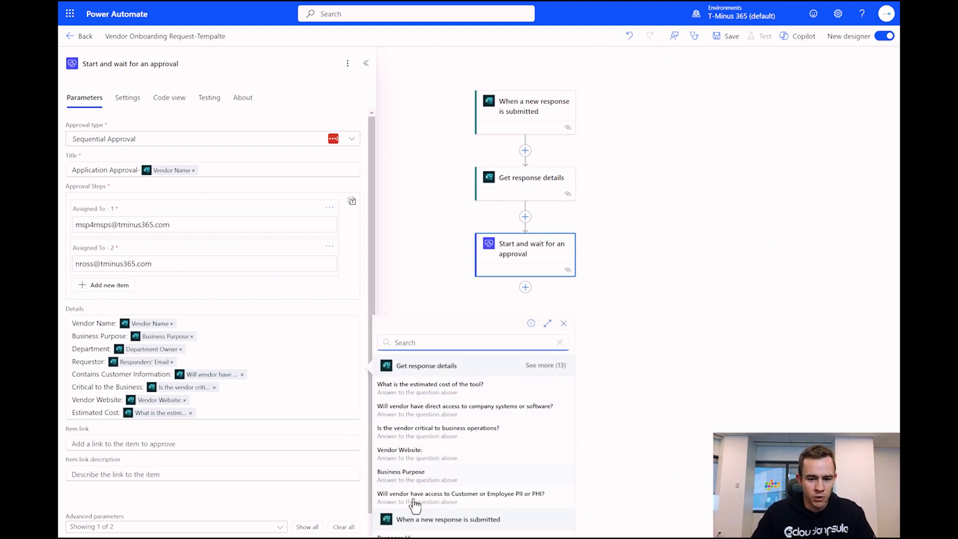
{"action": "scroll", "coordinate": [117, 375], "scroll_direction": "down", "scroll_amount": 1}
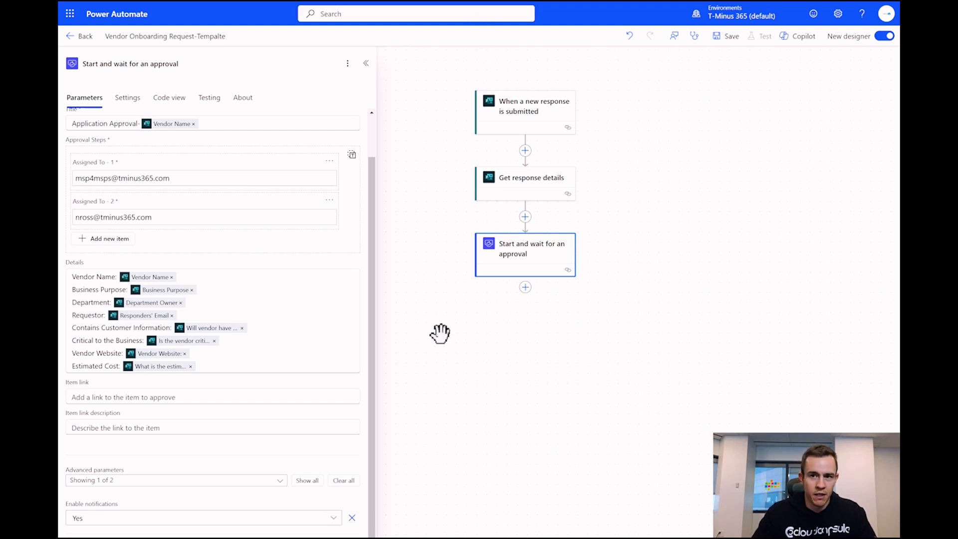
{"action": "left_click", "coordinate": [525, 289]}
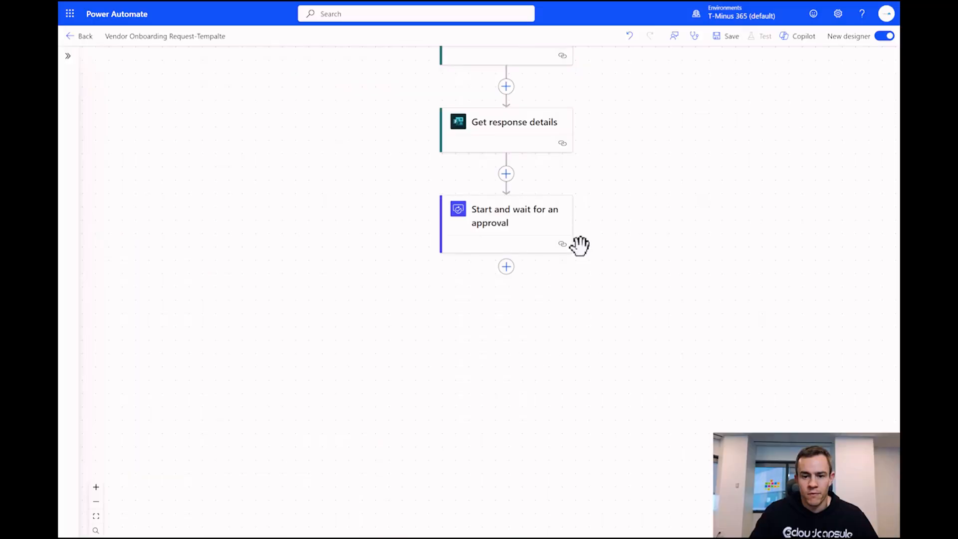
- Add the Date Time 'Current time' action directly after the approval step
{"action": "left_click", "coordinate": [507, 267]}
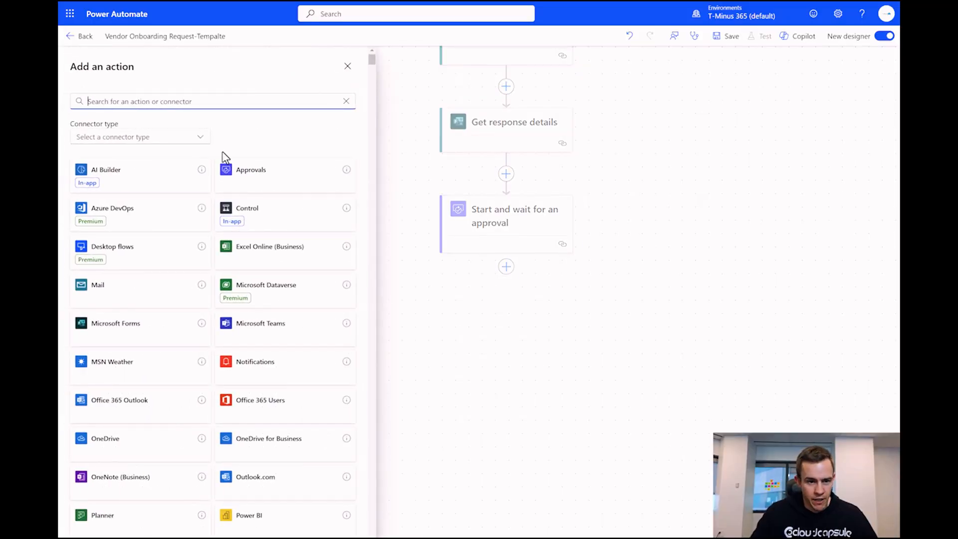
{"action": "type", "text": "cyur"}
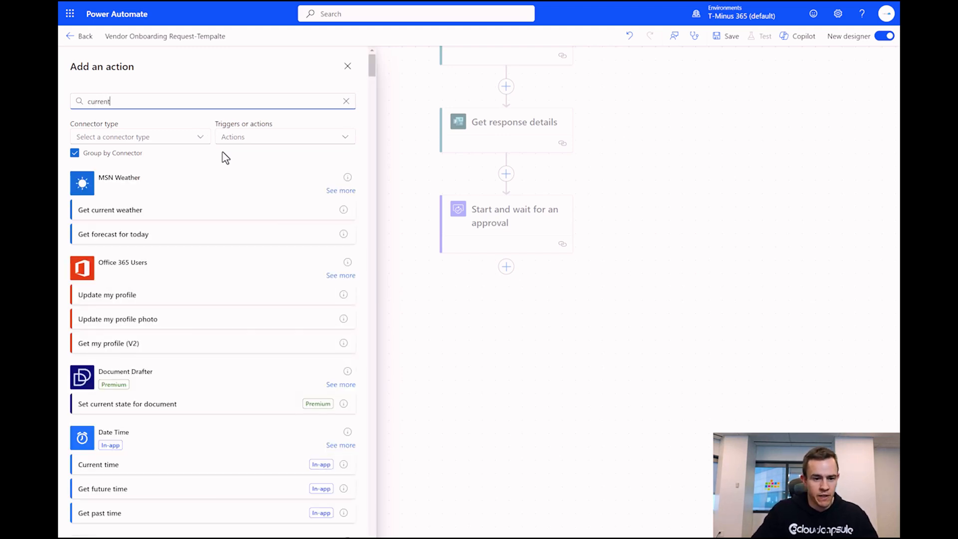
{"action": "left_click", "coordinate": [167, 466]}
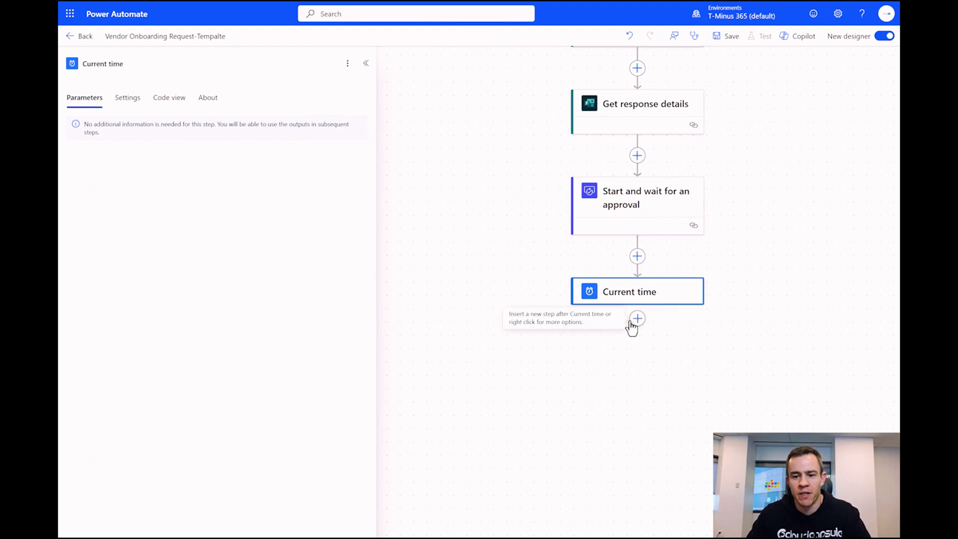
{"action": "left_click_drag", "start_coordinate": [706, 336], "coordinate": [594, 300]}
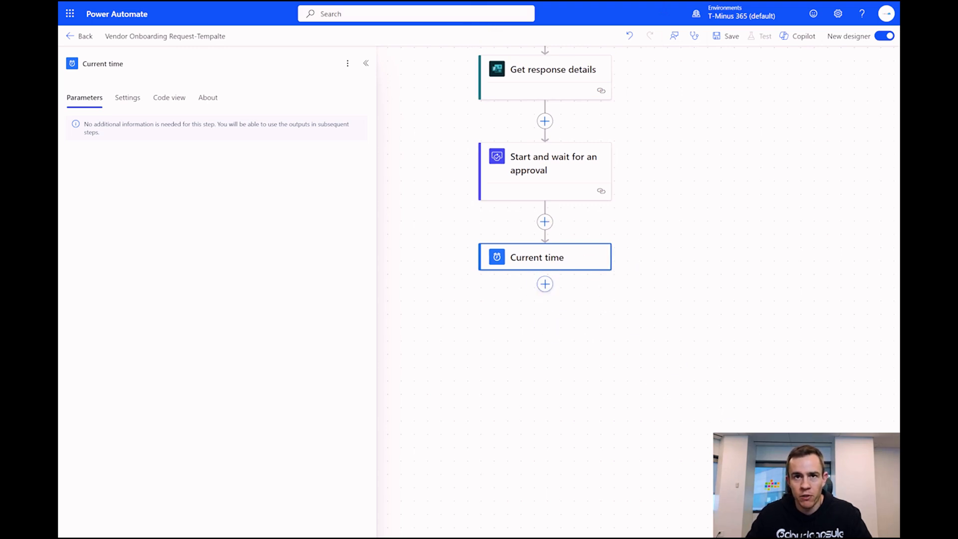
- Add a Control Condition after Current time and rename it 'Is Approved?'
{"action": "left_click", "coordinate": [545, 284]}
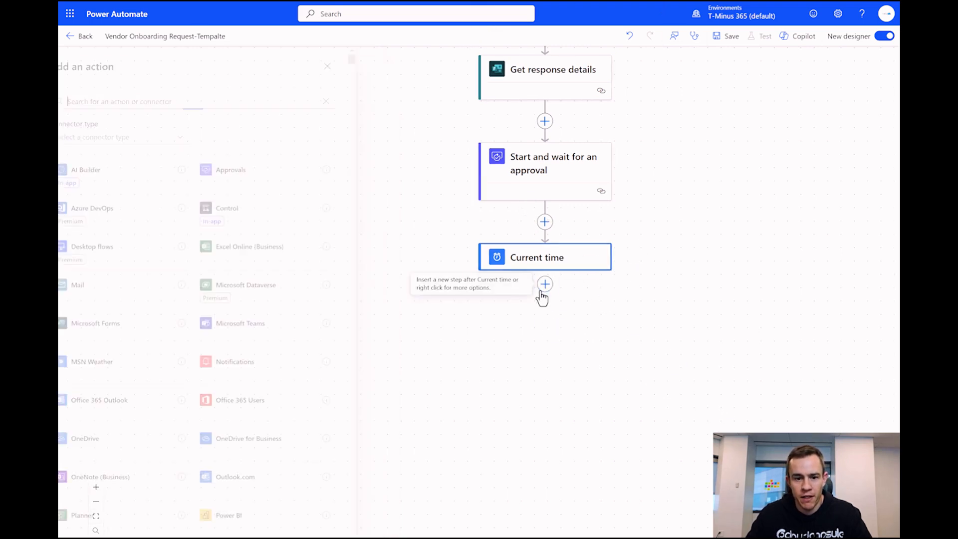
{"action": "left_click", "coordinate": [273, 222]}
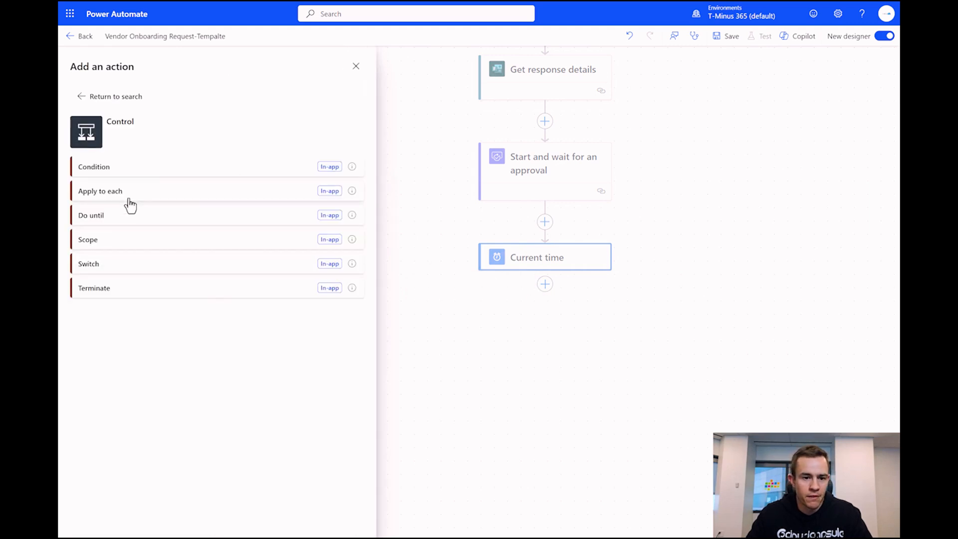
{"action": "left_click", "coordinate": [110, 170]}
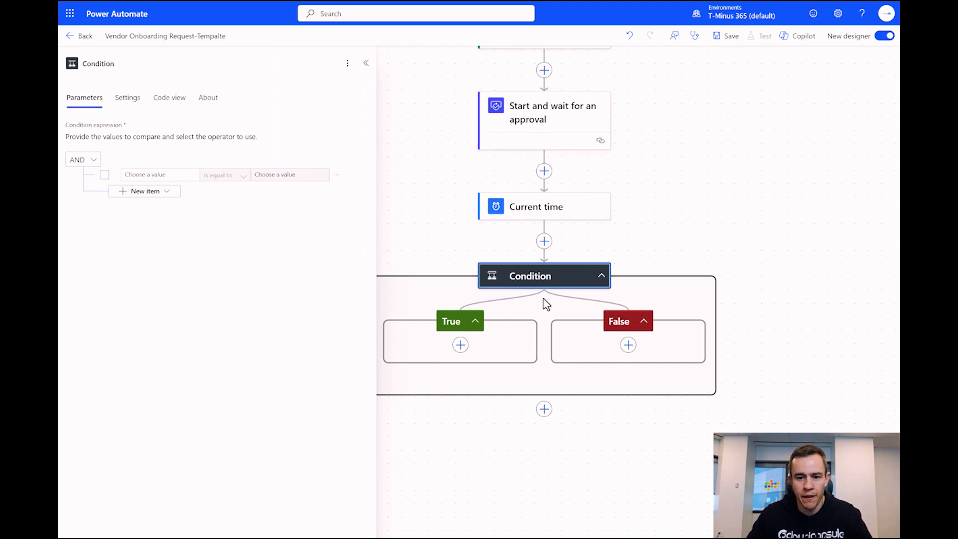
{"action": "left_click", "coordinate": [128, 65]}
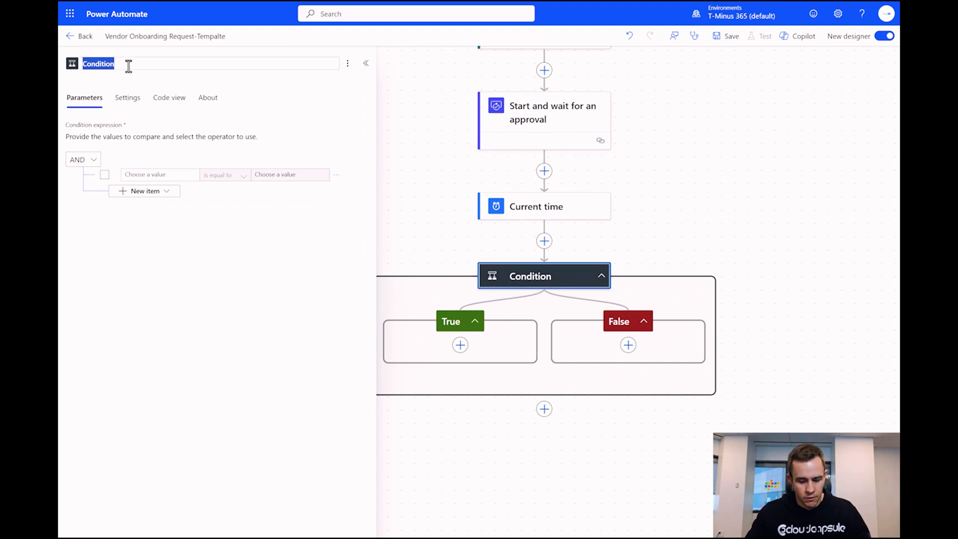
{"action": "type", "text": "is"}
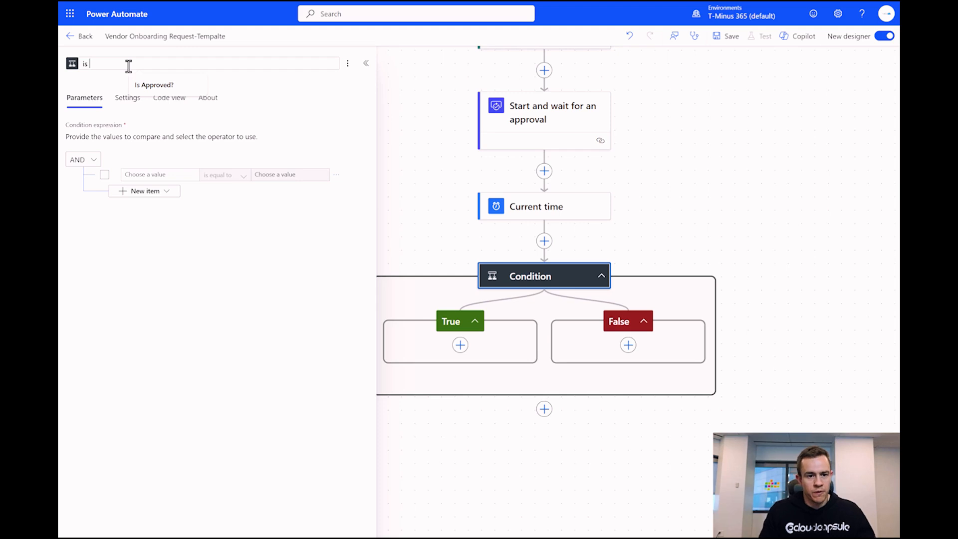
{"action": "left_click", "coordinate": [175, 84]}
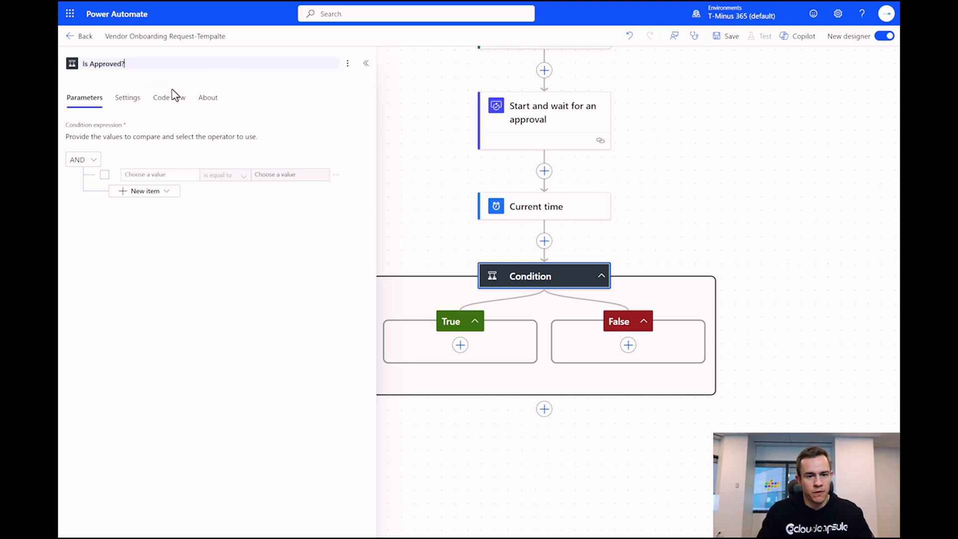
- Make the condition test whether the approval Outcome is equal to 'Approve'
{"action": "left_click", "coordinate": [189, 172]}
{"action": "left_click", "coordinate": [114, 168]}
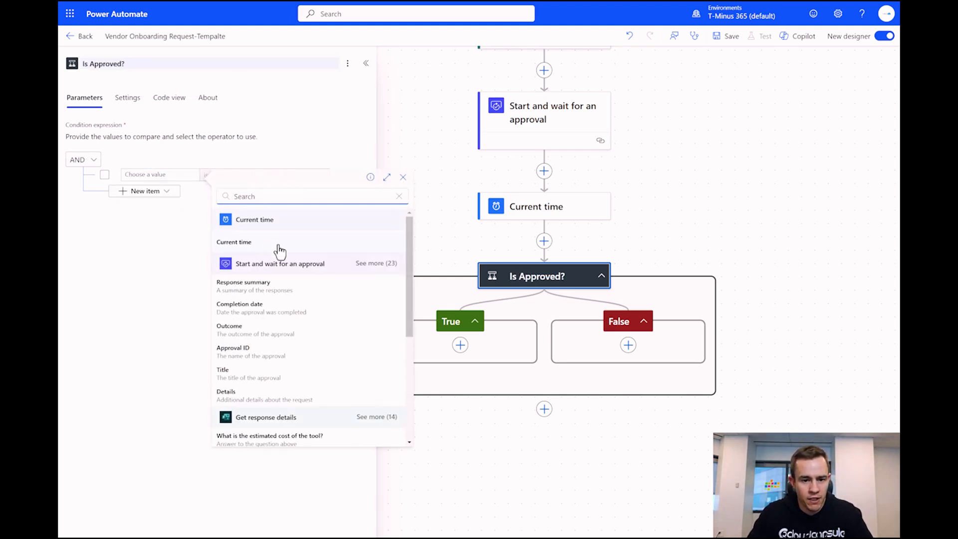
{"action": "scroll", "coordinate": [328, 323], "scroll_direction": "down", "scroll_amount": 1}
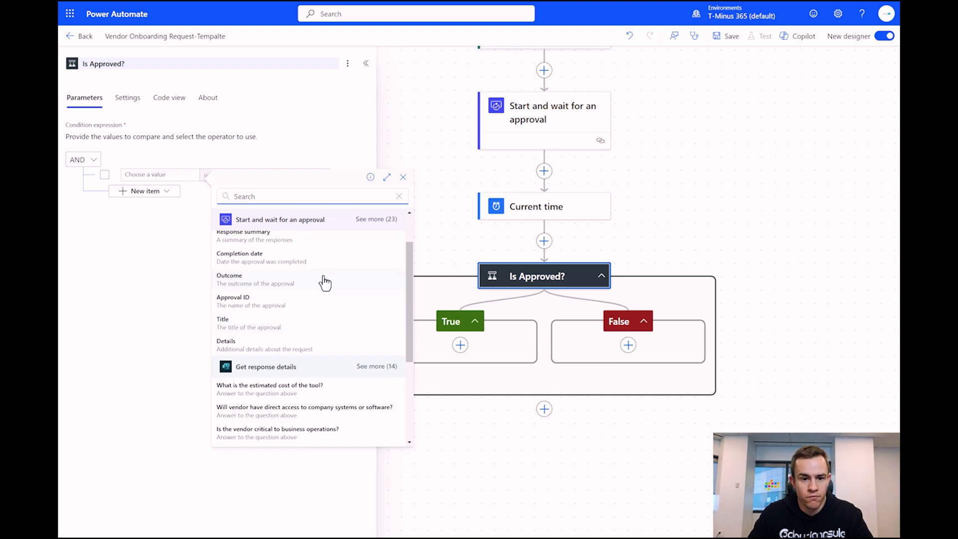
{"action": "left_click", "coordinate": [269, 287]}
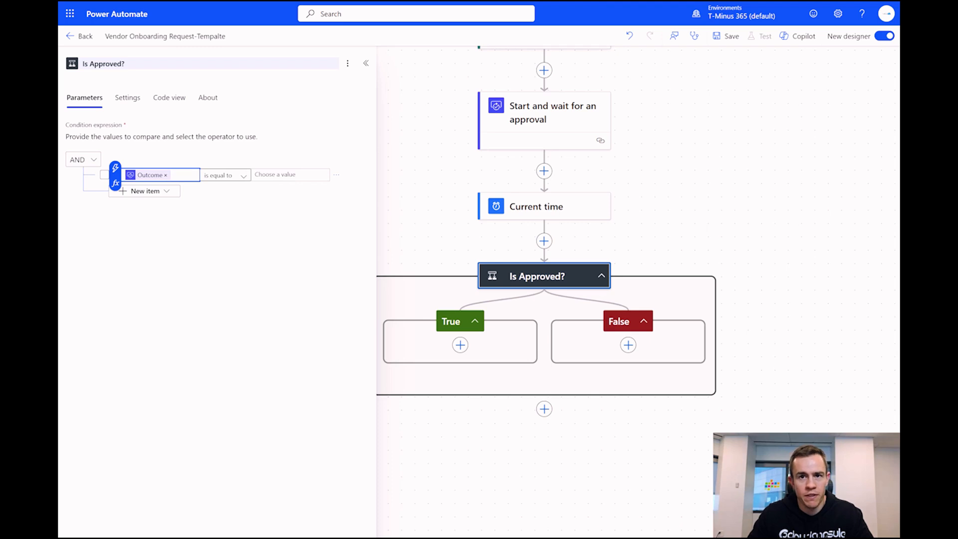
{"action": "left_click", "coordinate": [292, 174]}
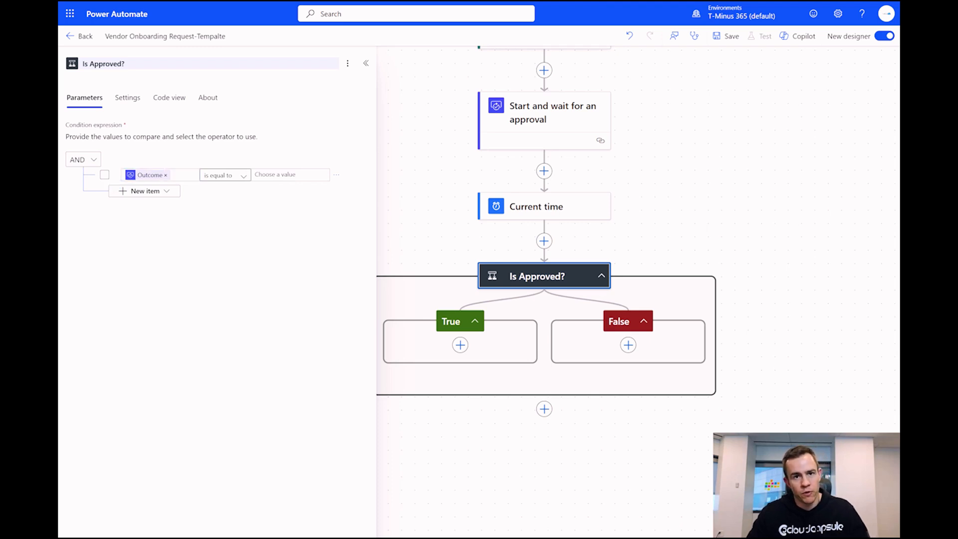
{"action": "left_click", "coordinate": [299, 175]}
{"action": "type", "text": "Approve, Approve"}
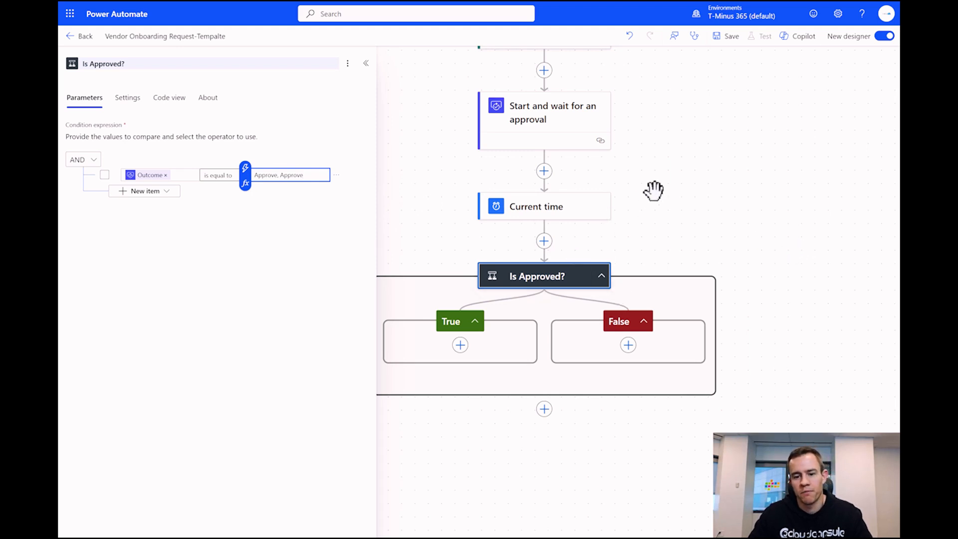
{"action": "left_click_drag", "start_coordinate": [654, 242], "coordinate": [710, 167]}
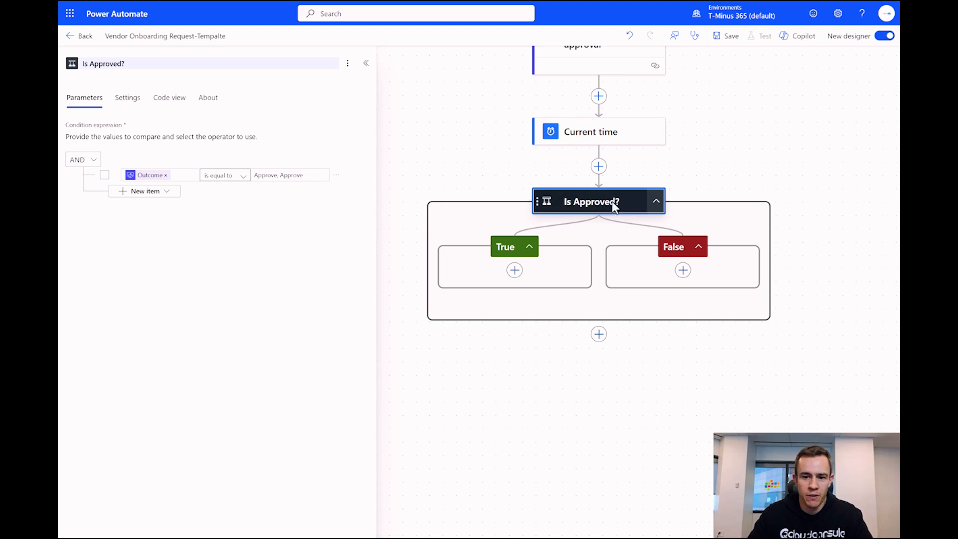
{"action": "left_click", "coordinate": [515, 271]}
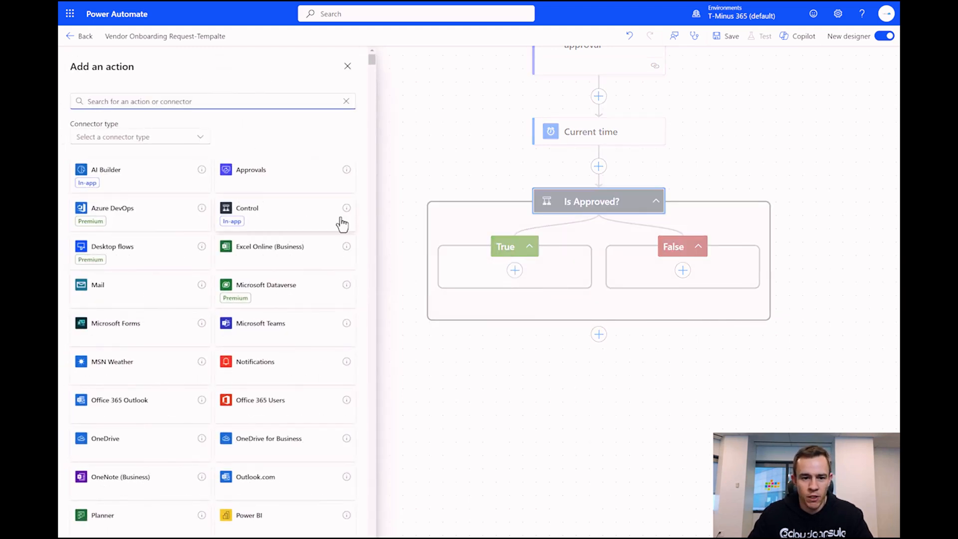
- Add an Excel Online 'Add a row into a table' action located on SharePoint Site - Operations
{"action": "left_click", "coordinate": [270, 253]}
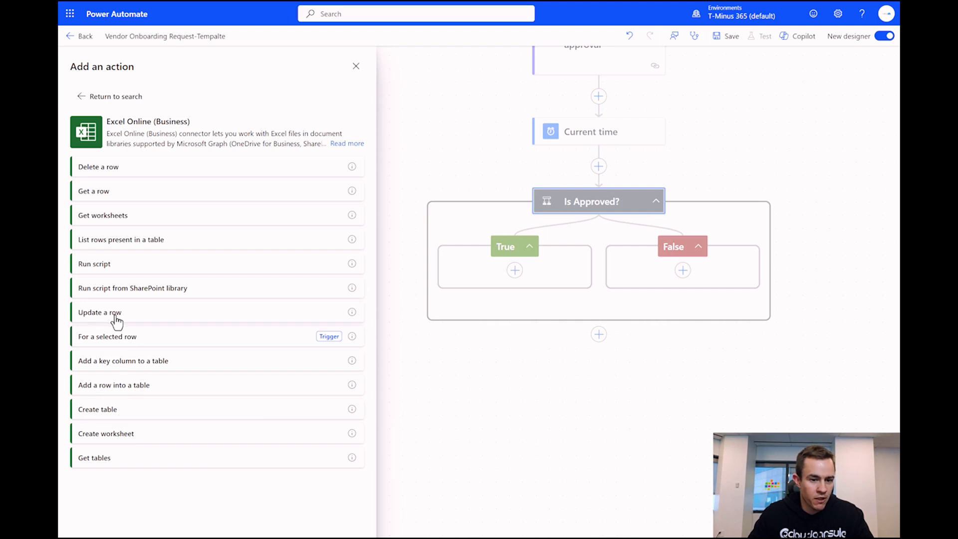
{"action": "left_click", "coordinate": [125, 387]}
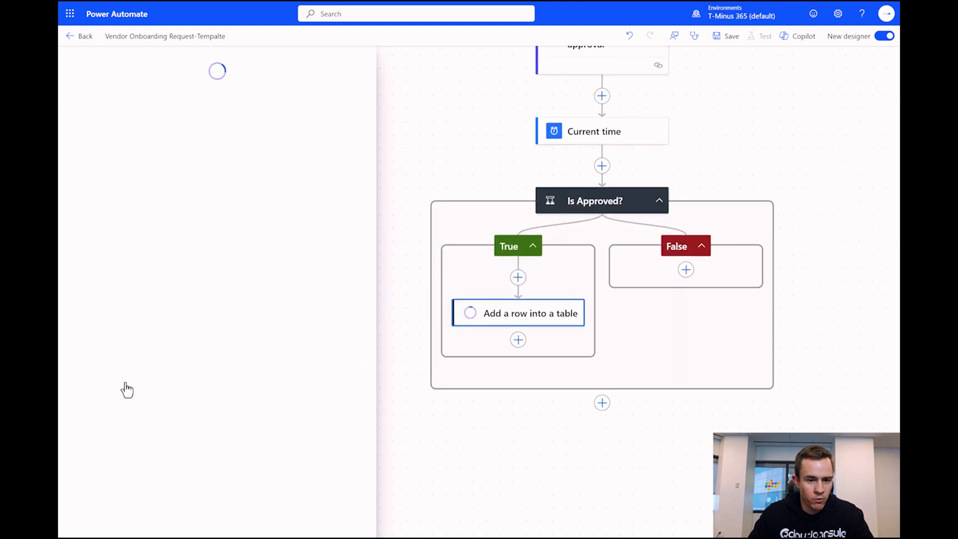
{"action": "left_click", "coordinate": [360, 142]}
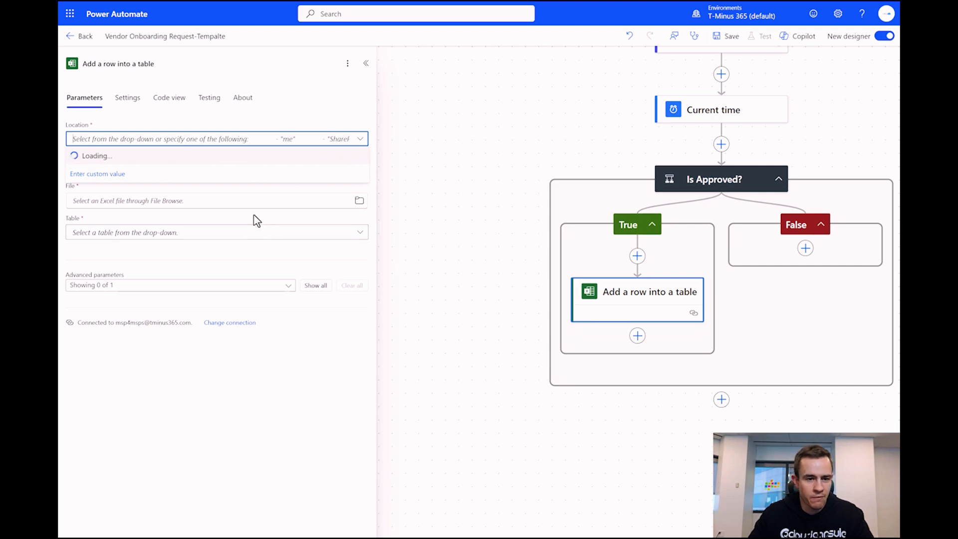
{"action": "scroll", "coordinate": [427, 231], "scroll_direction": "down", "scroll_amount": 2}
{"action": "scroll", "coordinate": [432, 240], "scroll_direction": "down", "scroll_amount": 2}
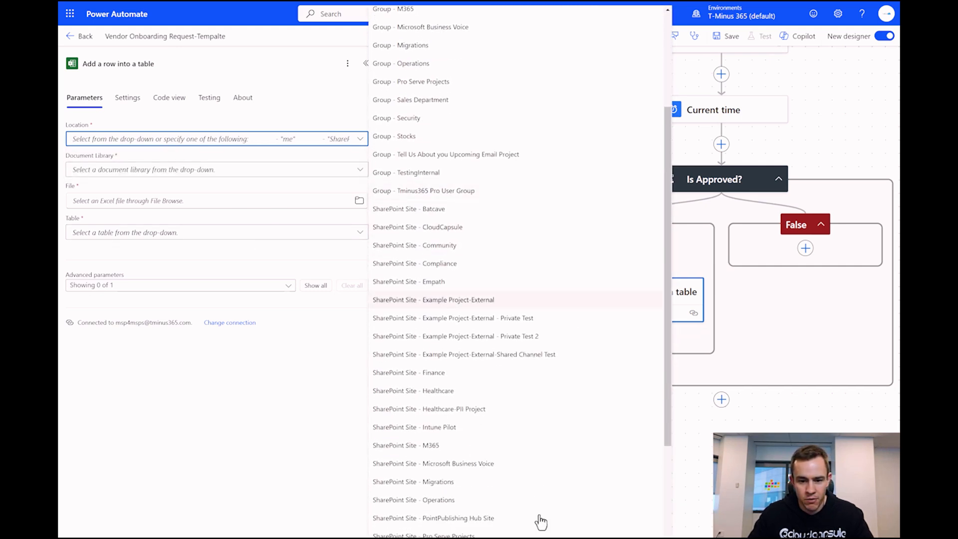
{"action": "left_click", "coordinate": [462, 505]}
- Target the Documents library, Vendor Inventory.xlsx file and Table1 table
{"action": "left_click", "coordinate": [329, 175]}
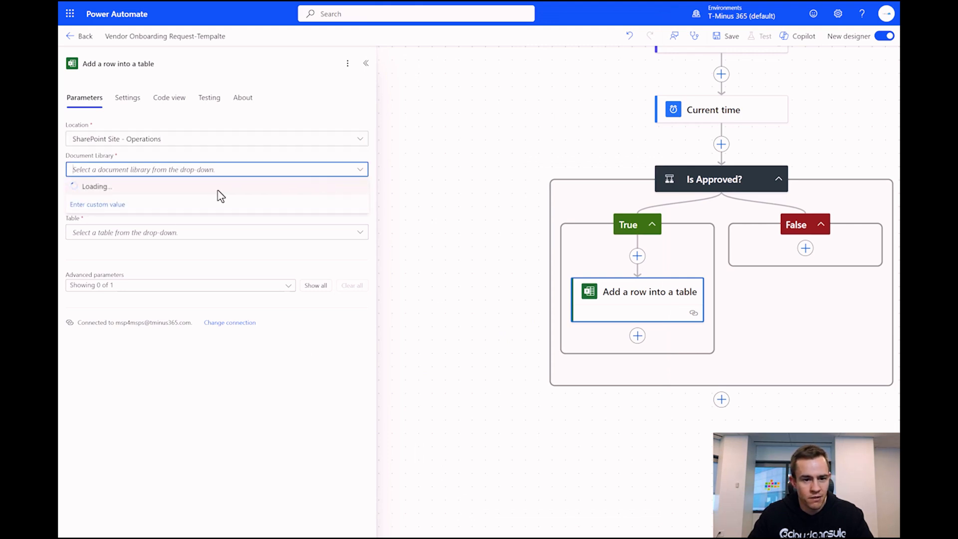
{"action": "left_click", "coordinate": [115, 189]}
{"action": "left_click", "coordinate": [279, 199]}
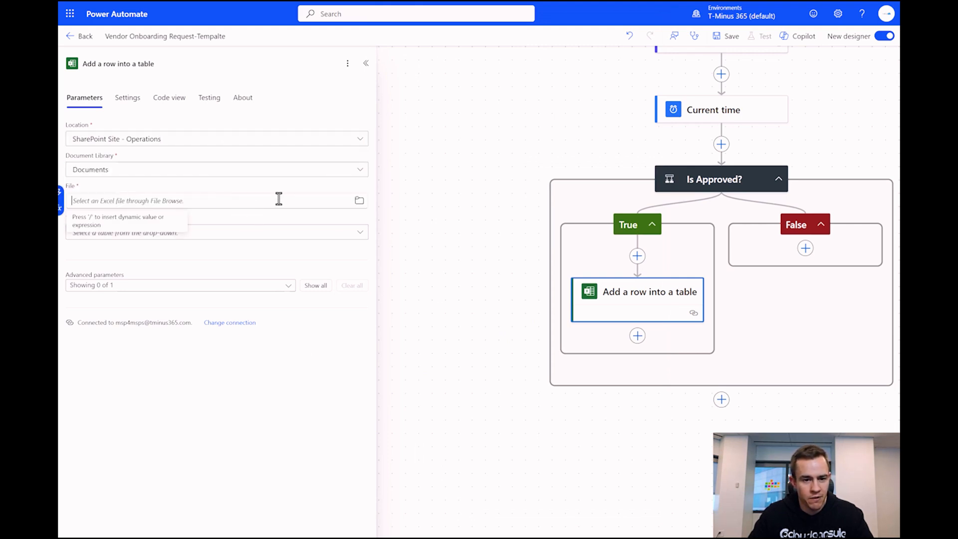
{"action": "left_click", "coordinate": [360, 200]}
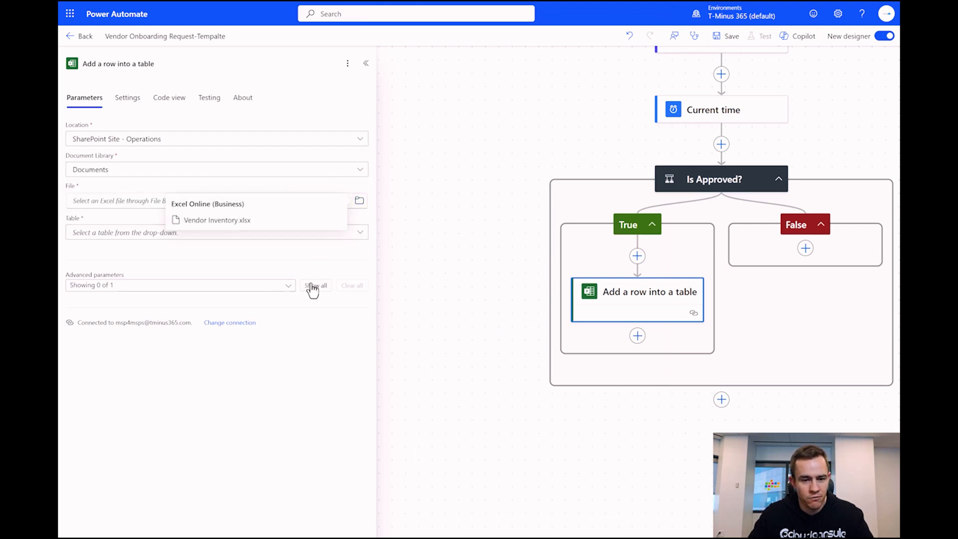
{"action": "left_click", "coordinate": [219, 225]}
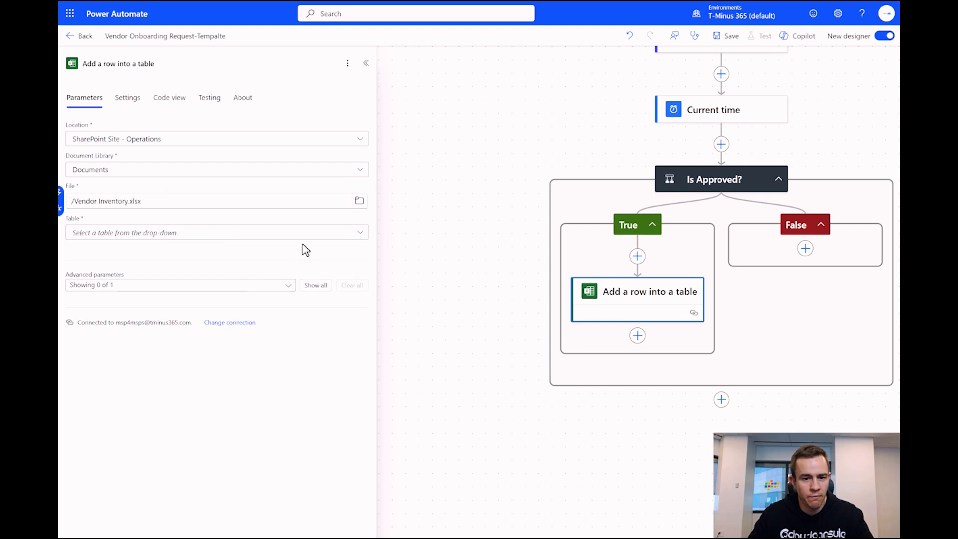
{"action": "left_click", "coordinate": [360, 233]}
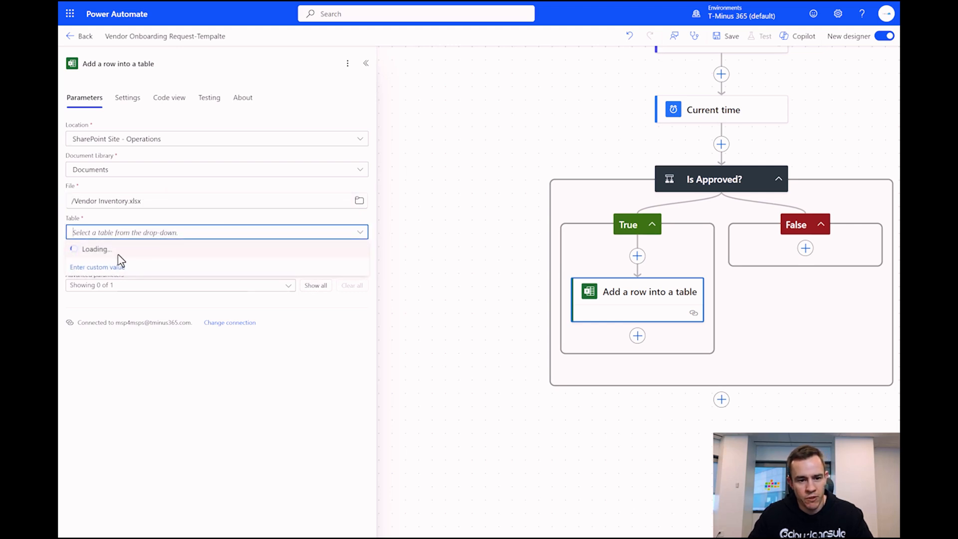
{"action": "left_click", "coordinate": [132, 252]}
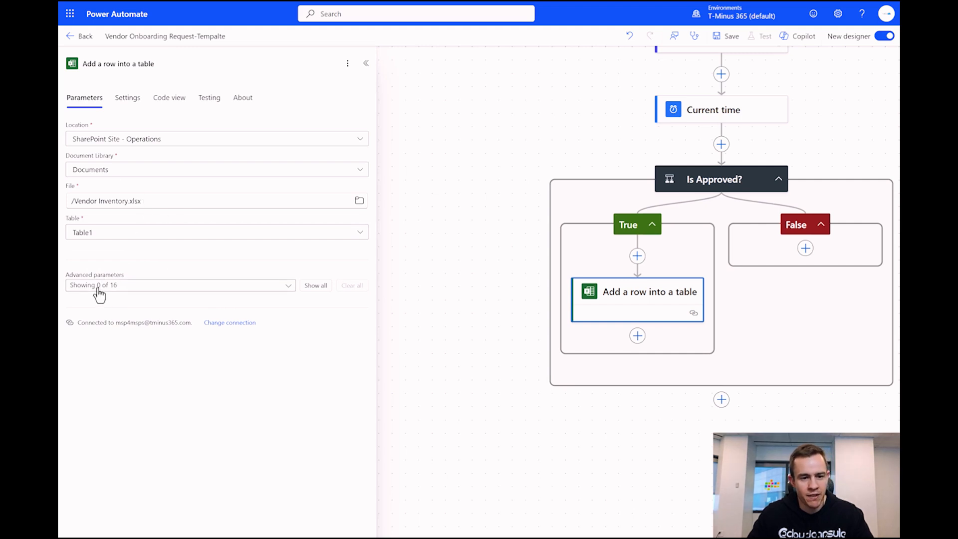
- Show the 12 table columns, from Vendor Name through In Use, as fields
{"action": "left_click", "coordinate": [208, 290]}
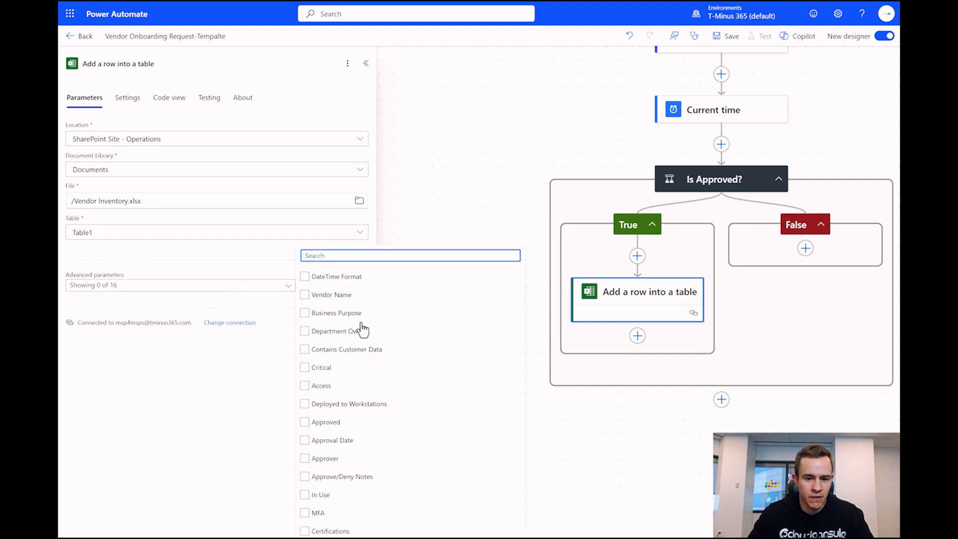
{"action": "left_click", "coordinate": [381, 404]}
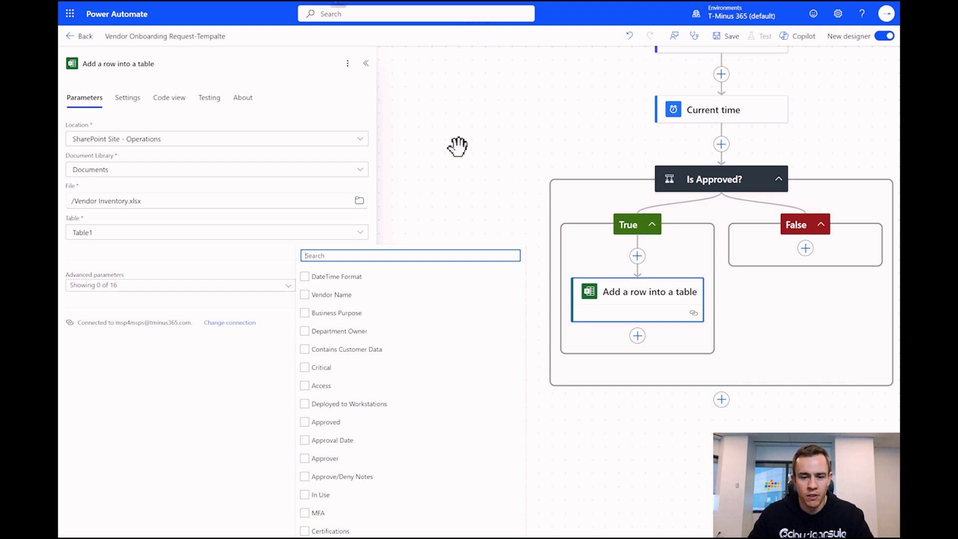
{"action": "left_click", "coordinate": [322, 295]}
{"action": "left_click", "coordinate": [327, 313]}
{"action": "left_click", "coordinate": [332, 332]}
{"action": "left_click", "coordinate": [333, 349]}
{"action": "left_click", "coordinate": [355, 368]}
{"action": "left_click", "coordinate": [364, 386]}
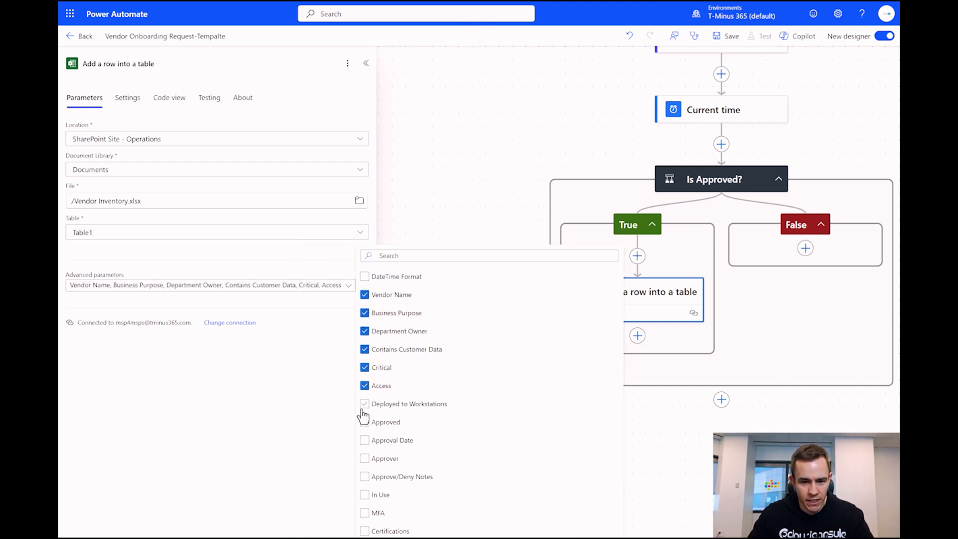
{"action": "left_click", "coordinate": [363, 405]}
{"action": "left_click", "coordinate": [389, 423]}
{"action": "left_click", "coordinate": [395, 441]}
{"action": "left_click", "coordinate": [402, 464]}
{"action": "left_click", "coordinate": [420, 481]}
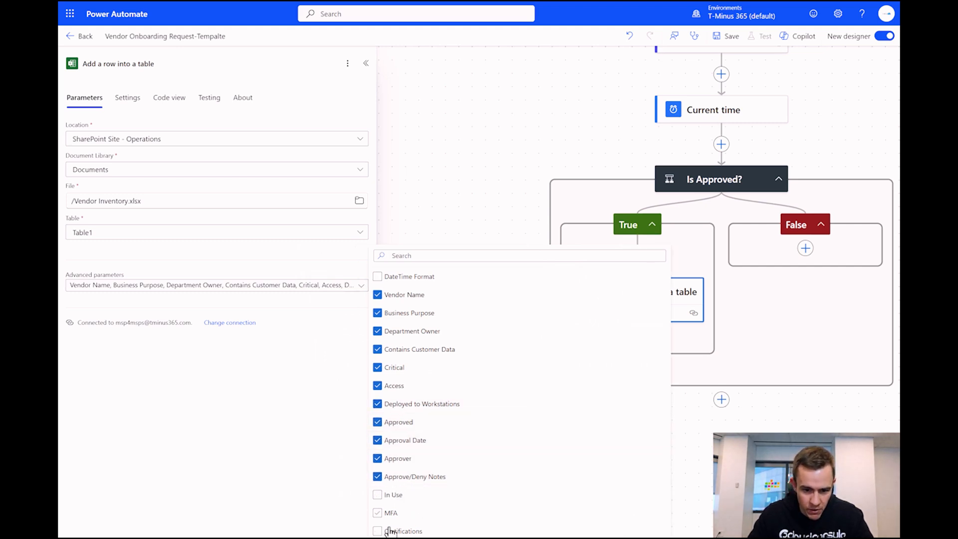
{"action": "left_click", "coordinate": [393, 494]}
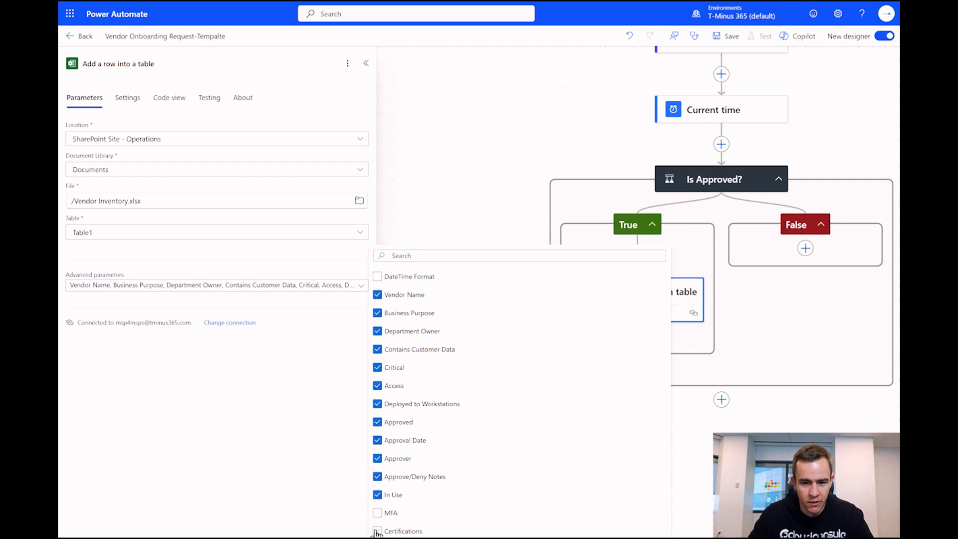
{"action": "left_click", "coordinate": [293, 352]}
- Fill Vendor Name with the form response's Vendor Name answer
{"action": "left_click", "coordinate": [208, 323]}
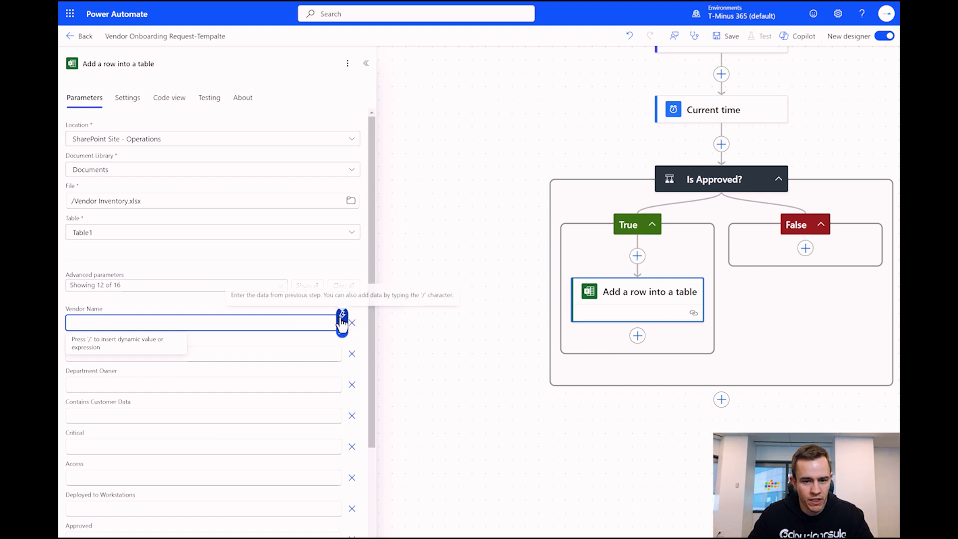
{"action": "left_click", "coordinate": [343, 323]}
{"action": "scroll", "coordinate": [434, 399], "scroll_direction": "down", "scroll_amount": 5}
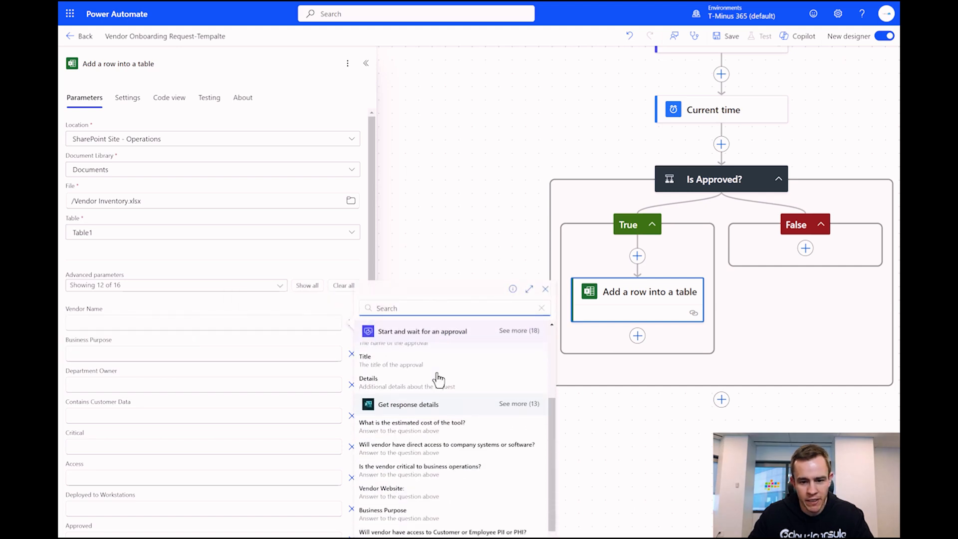
{"action": "left_click", "coordinate": [519, 372]}
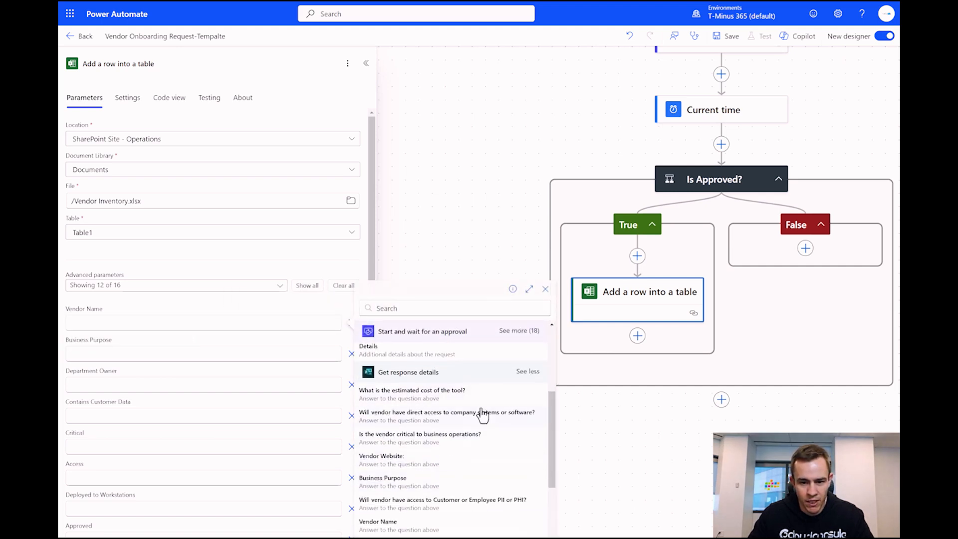
{"action": "scroll", "coordinate": [475, 416], "scroll_direction": "down", "scroll_amount": 2}
{"action": "scroll", "coordinate": [476, 416], "scroll_direction": "down", "scroll_amount": 1}
{"action": "left_click", "coordinate": [448, 389]}
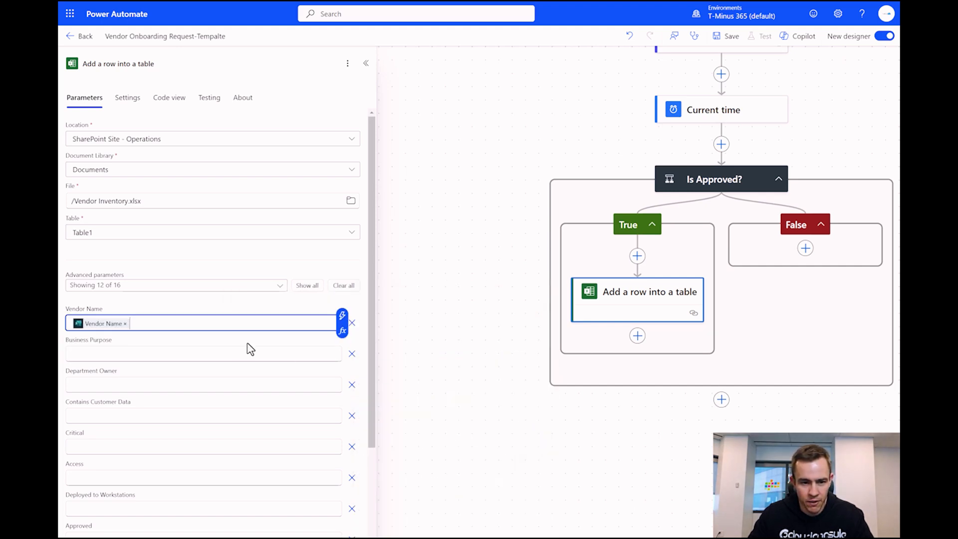
- Fill Business Purpose with the form response's Business Purpose answer
{"action": "left_click", "coordinate": [196, 351]}
{"action": "left_click", "coordinate": [342, 346]}
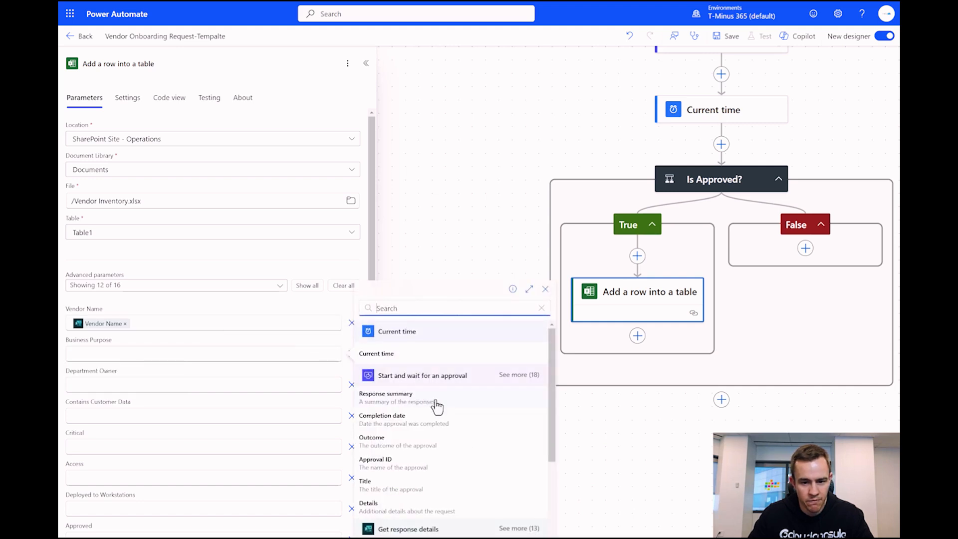
{"action": "scroll", "coordinate": [464, 415], "scroll_direction": "down", "scroll_amount": 3}
{"action": "scroll", "coordinate": [479, 427], "scroll_direction": "down", "scroll_amount": 1}
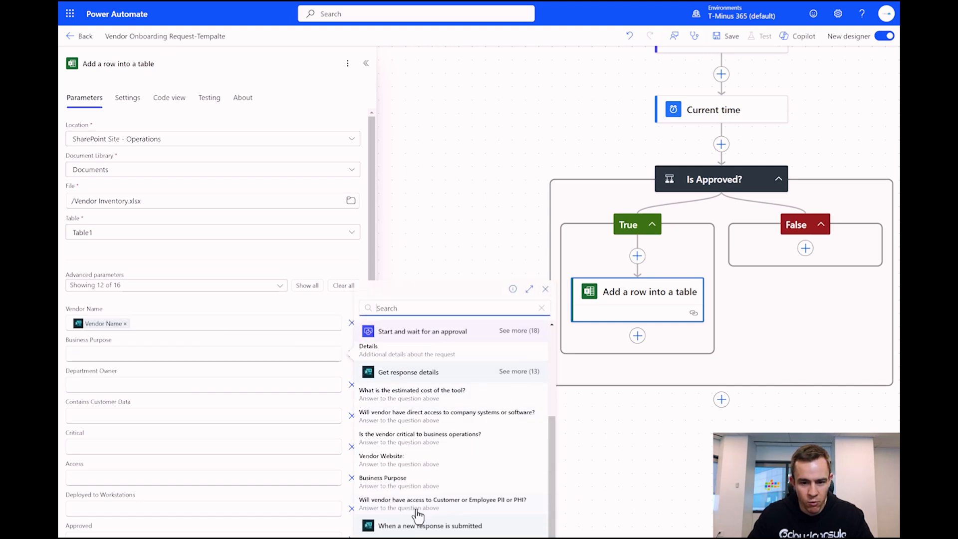
{"action": "left_click", "coordinate": [415, 485]}
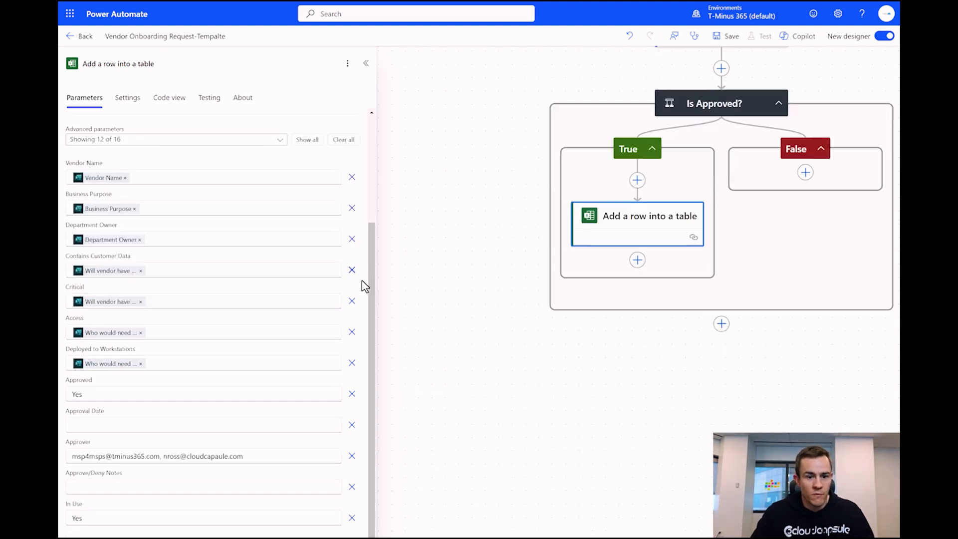
{"action": "scroll", "coordinate": [214, 267], "scroll_direction": "up", "scroll_amount": 2}
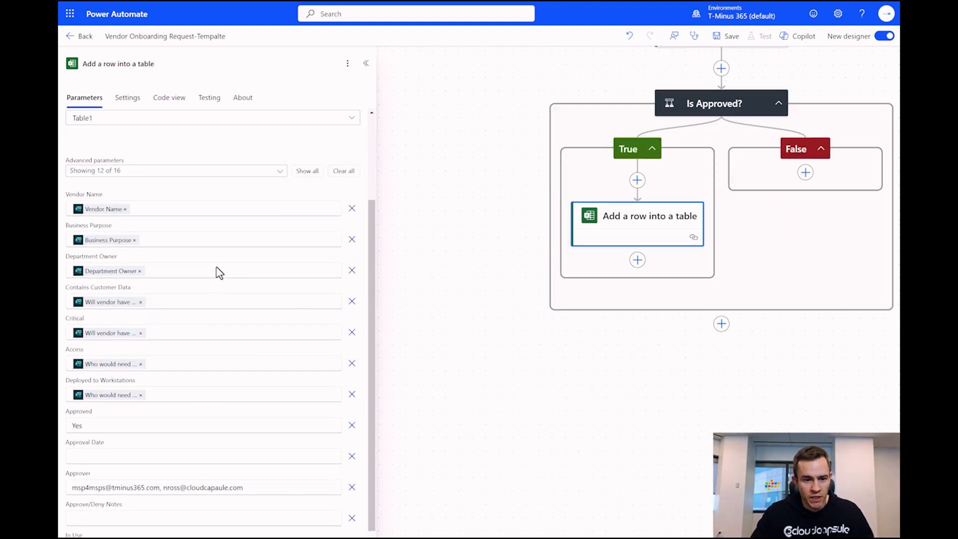
{"action": "scroll", "coordinate": [142, 278], "scroll_direction": "down", "scroll_amount": 2}
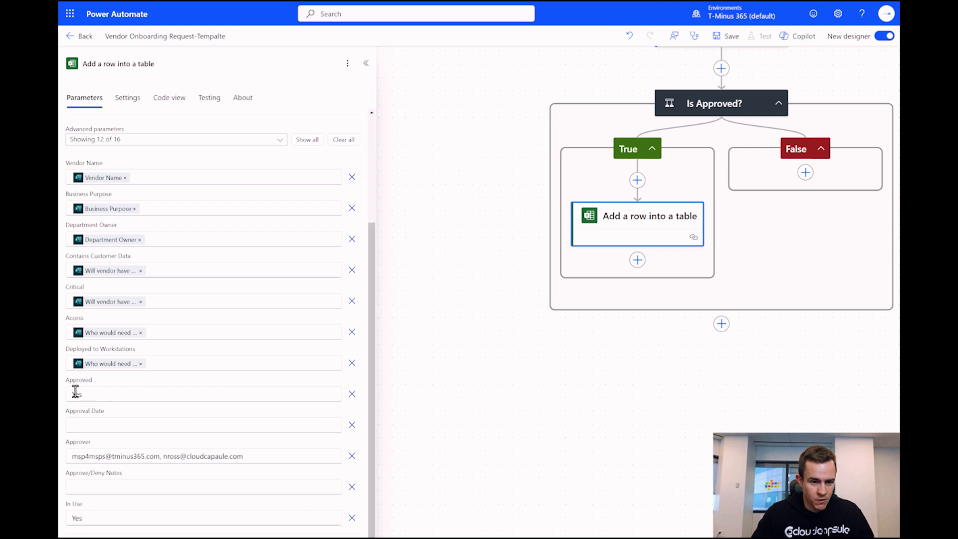
{"action": "left_click", "coordinate": [125, 425]}
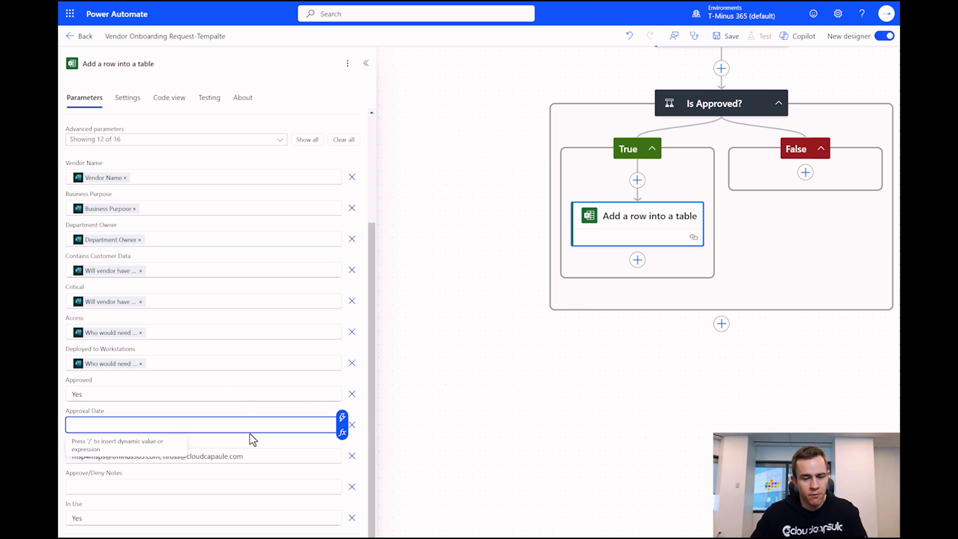
- Ask Copilot to format the current time as MM/DD for Approval Date, then clear that attempt
{"action": "left_click", "coordinate": [343, 434]}
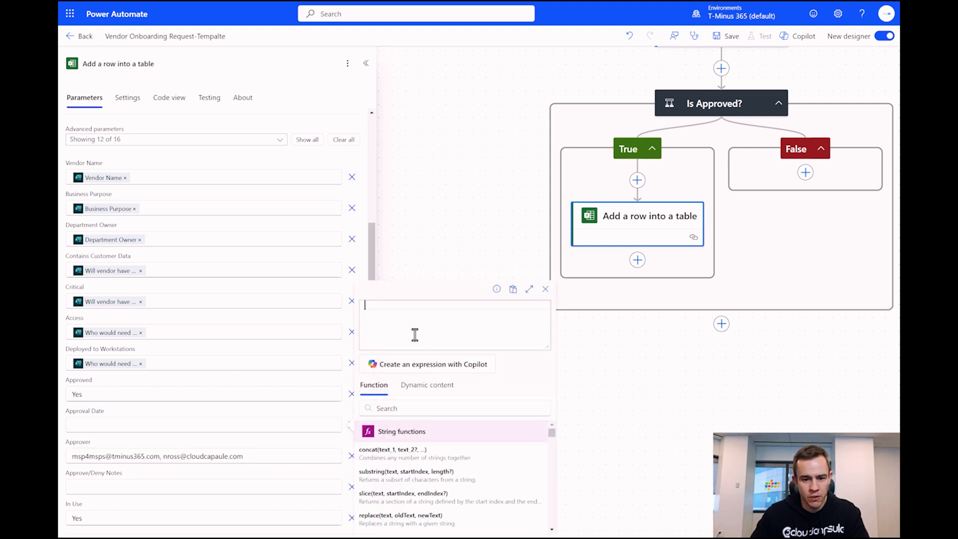
{"action": "type", "text": "i want to forma"}
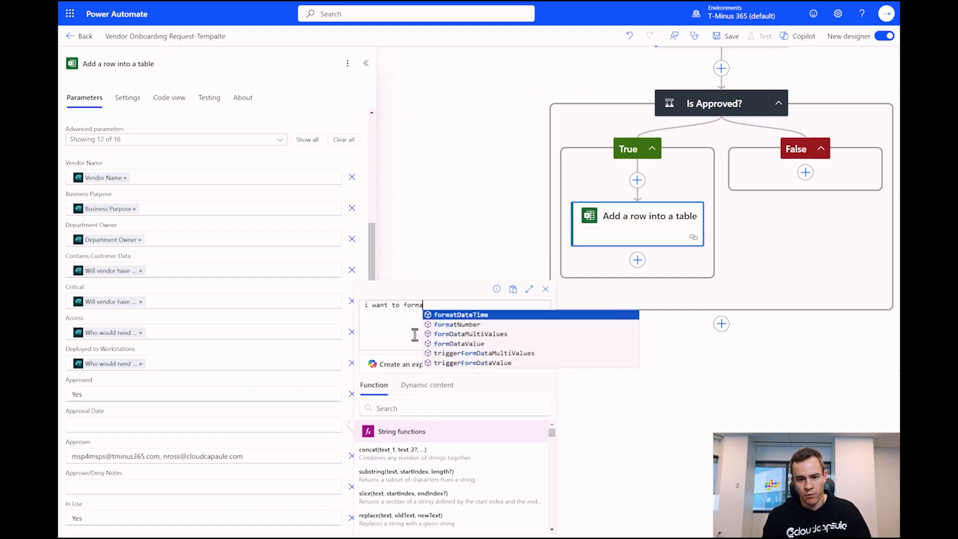
{"action": "type", "text": "t the currenttim"}
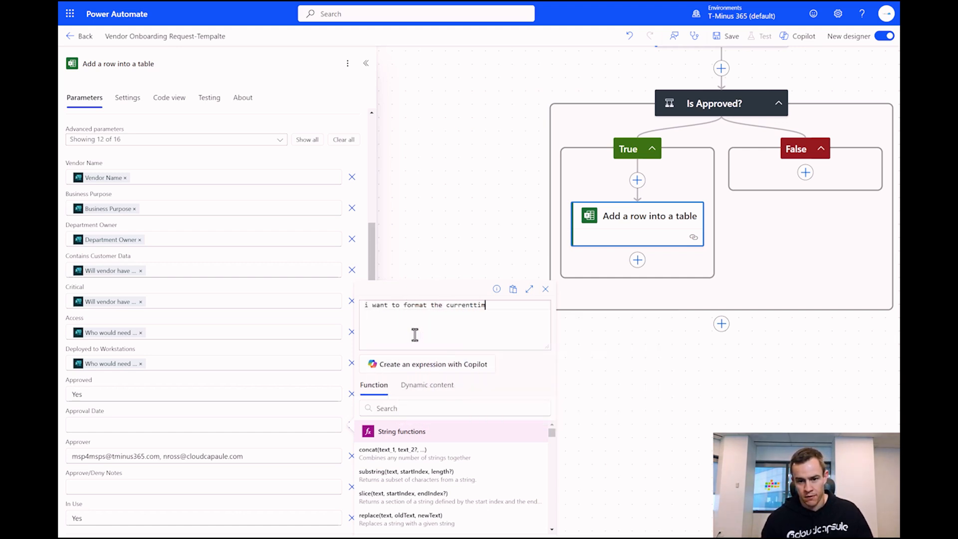
{"action": "type", "text": "e variabvle"}
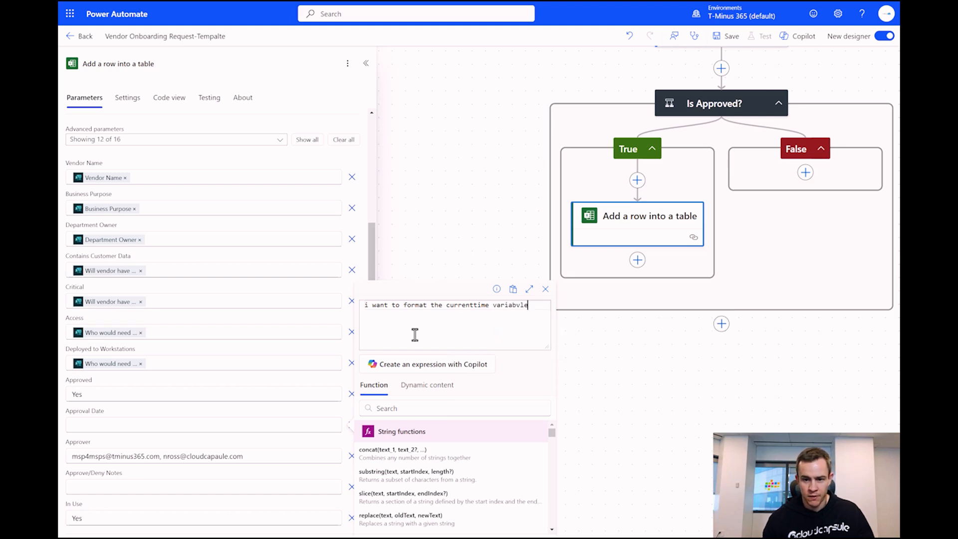
{"action": "key", "text": "BackSpace"}
{"action": "key", "text": "BackSpace"}
{"action": "key", "text": "BackSpace"}
{"action": "type", "text": "le "}
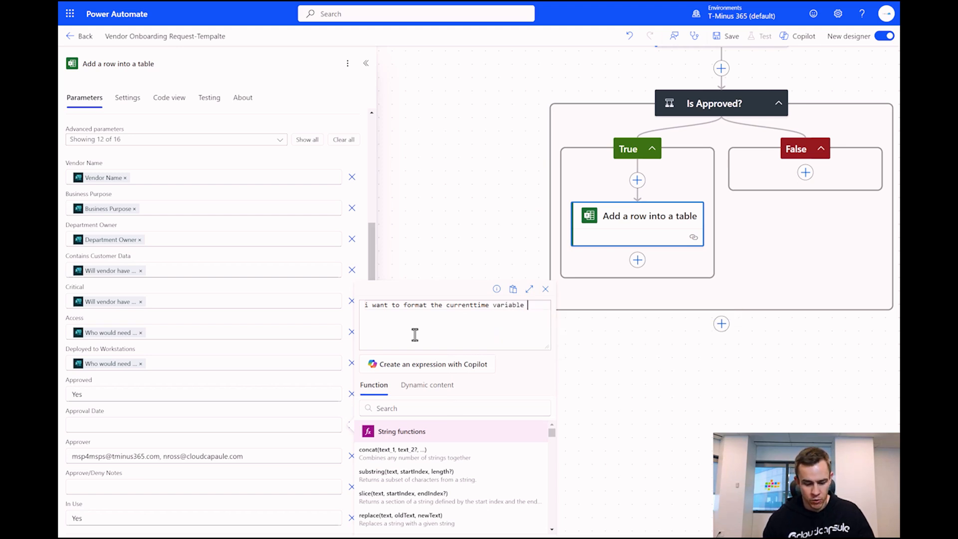
{"action": "type", "text": "to a date "}
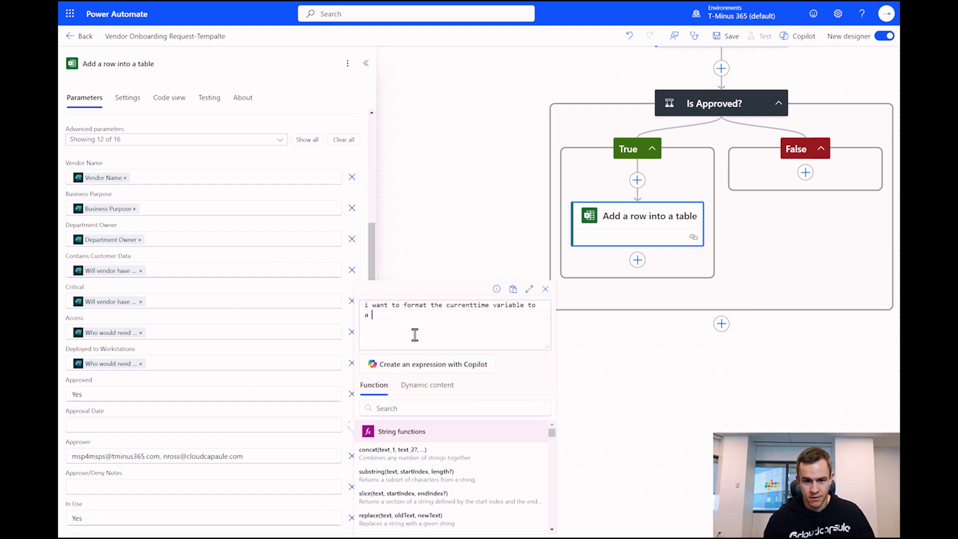
{"action": "type", "text": "MM/DD//"}
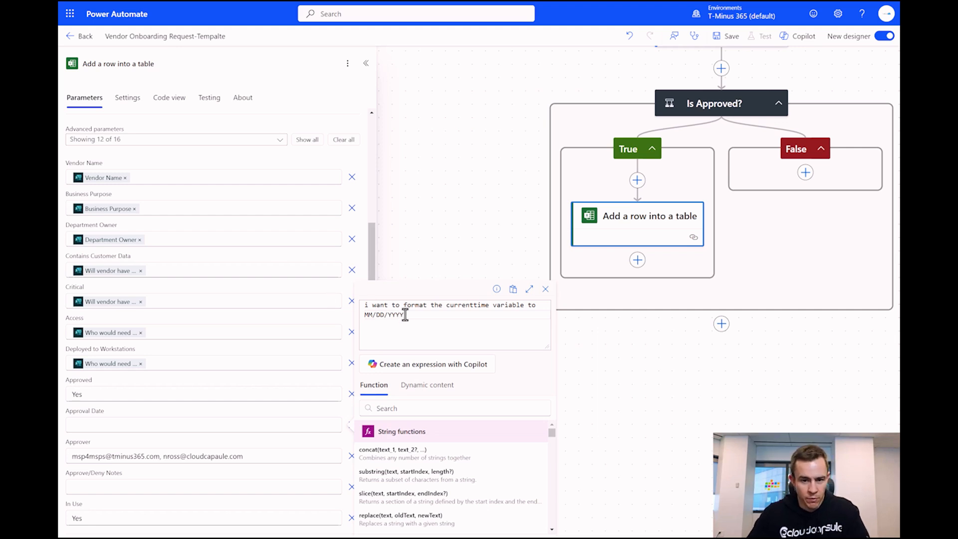
{"action": "left_click", "coordinate": [416, 367]}
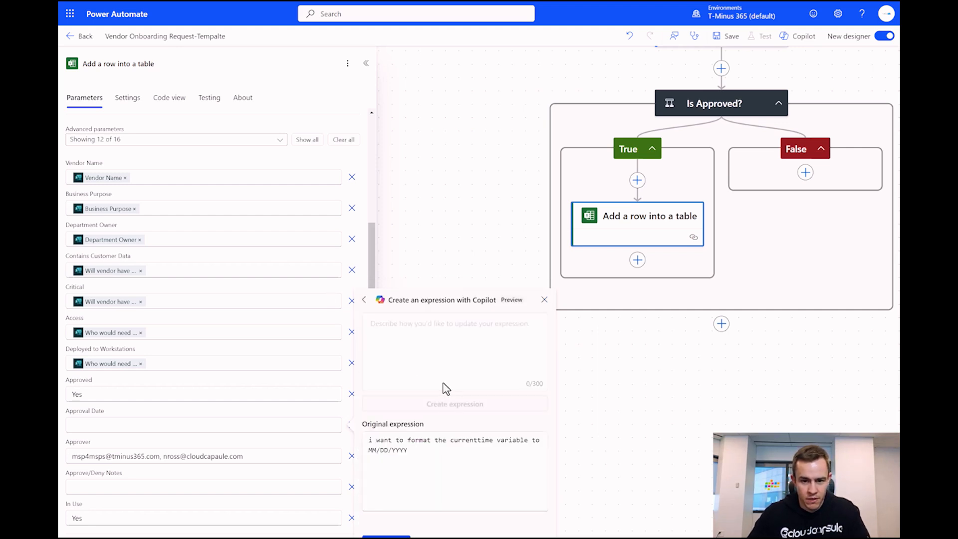
{"action": "left_click", "coordinate": [405, 464]}
{"action": "key", "text": "ctrl+a"}
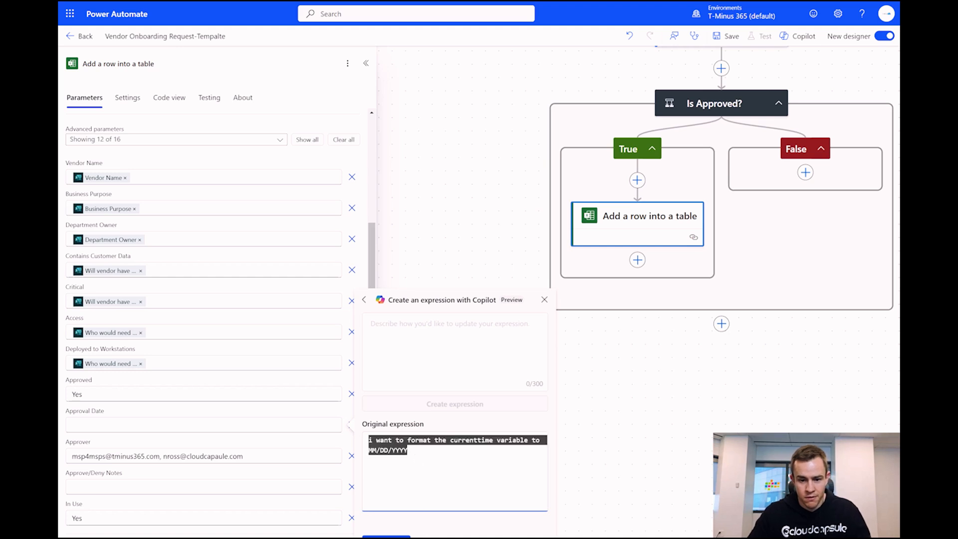
{"action": "left_click", "coordinate": [396, 537]}
{"action": "left_click", "coordinate": [436, 358]}
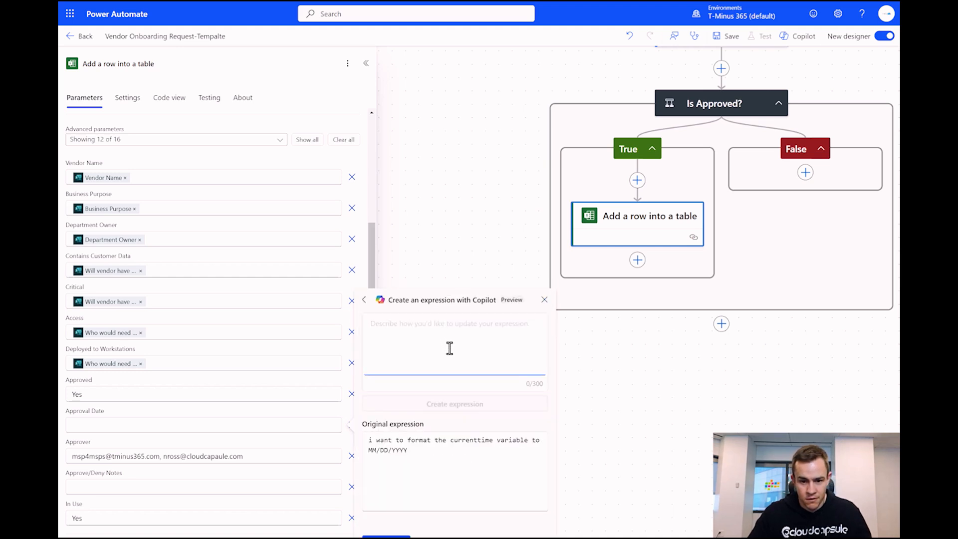
{"action": "left_click", "coordinate": [437, 462]}
{"action": "key", "text": "ctrl+a"}
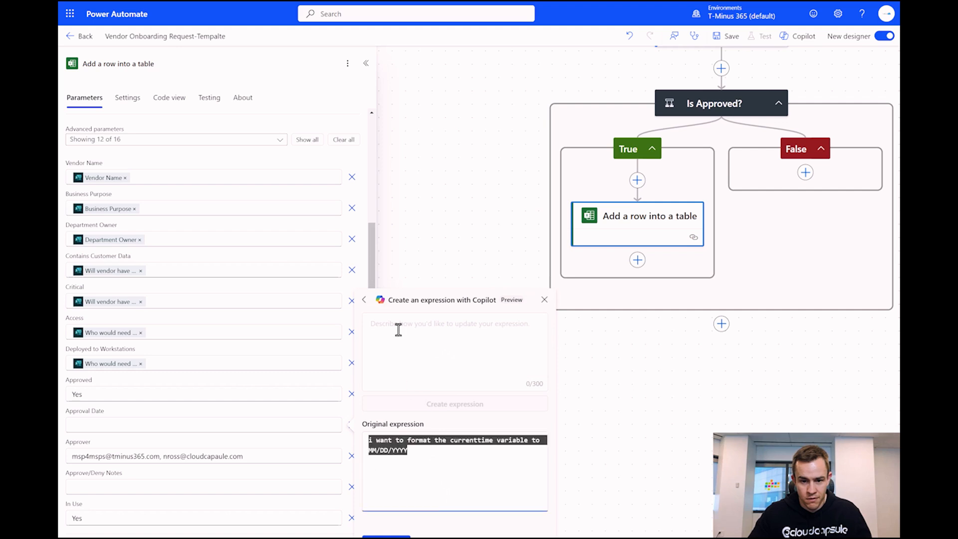
{"action": "left_click", "coordinate": [393, 537]}
{"action": "left_click", "coordinate": [415, 322]}
{"action": "key", "text": "ctrl+a"}
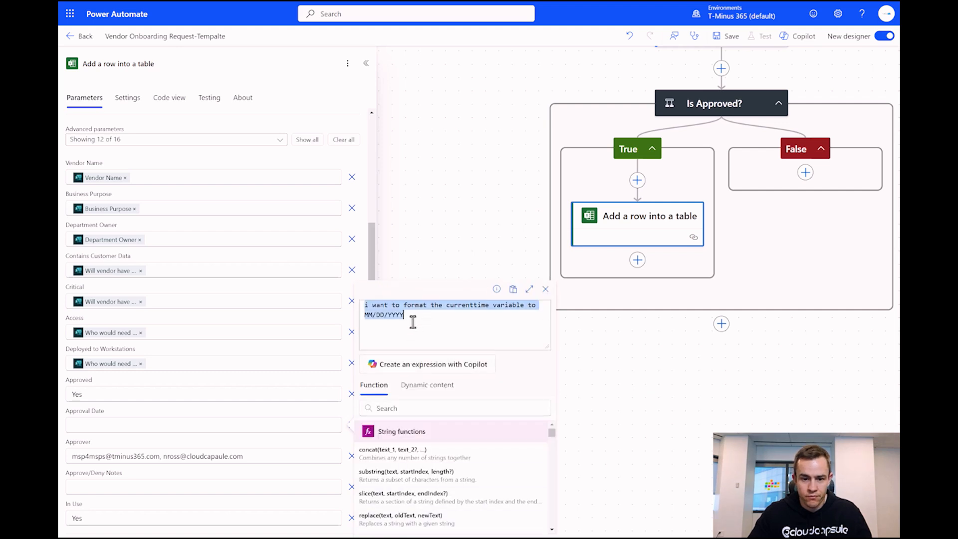
{"action": "key", "text": "BackSpace"}
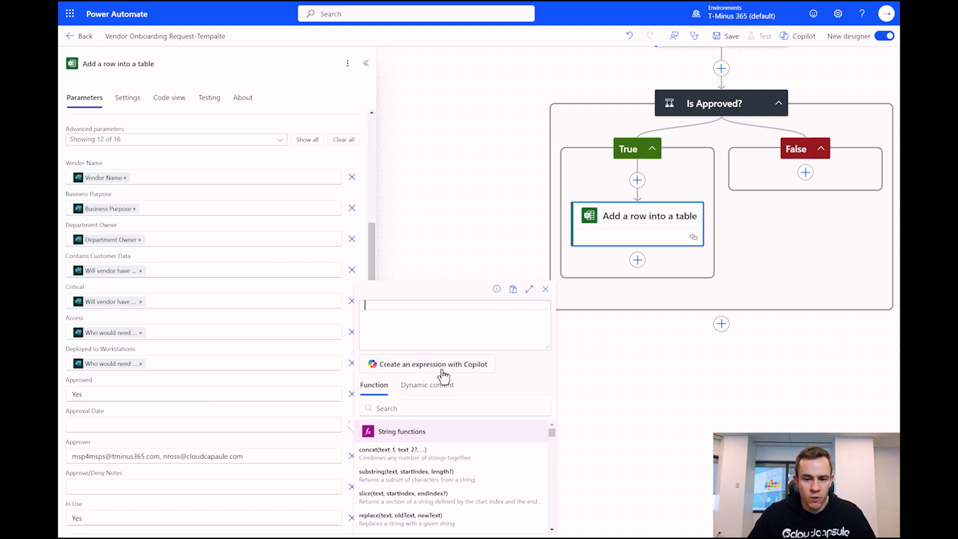
- Set Approval Date to Copilot's formatDateTime(body('Current_time'), 'MM/dd/yyyy') expression
{"action": "left_click", "coordinate": [406, 365]}
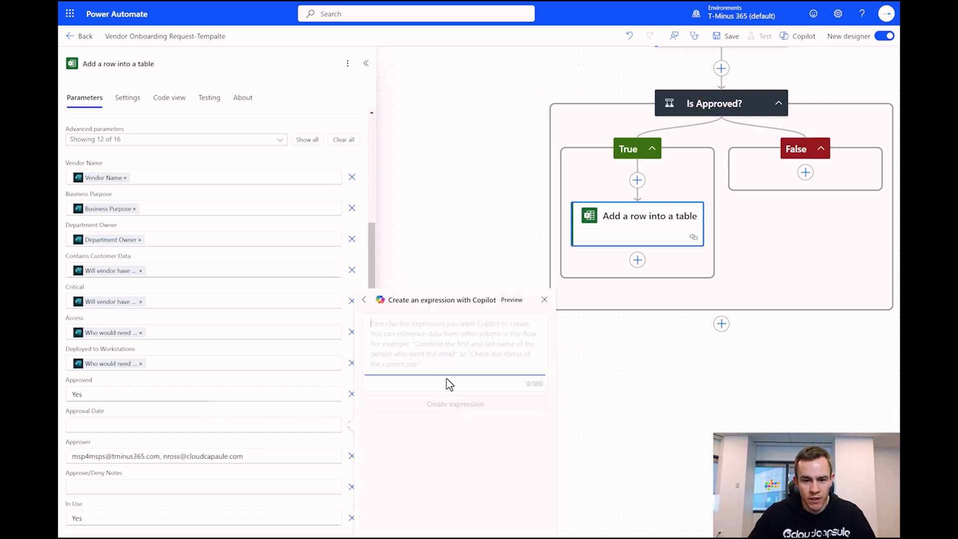
{"action": "type", "text": "i want to format the currenttime variable to MM/DD/YYYY"}
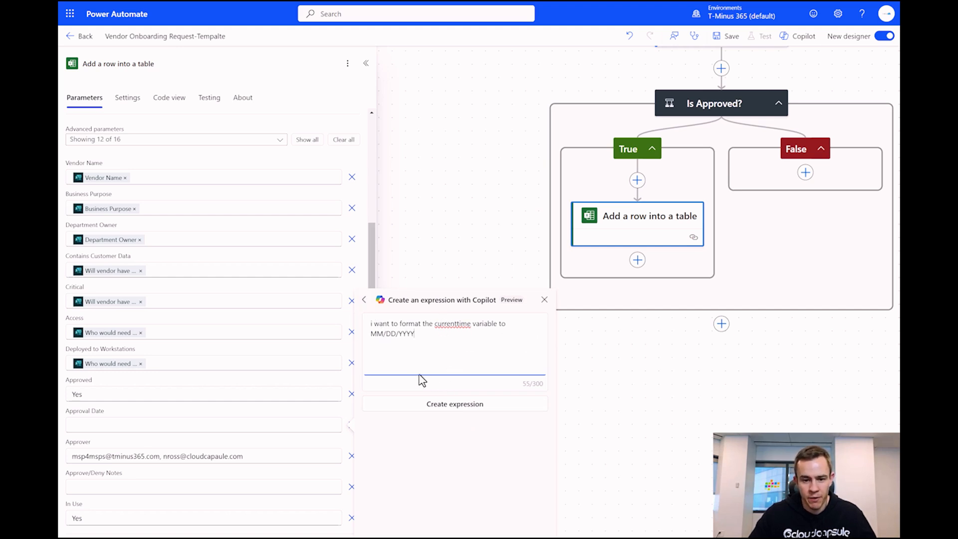
{"action": "left_click", "coordinate": [455, 406]}
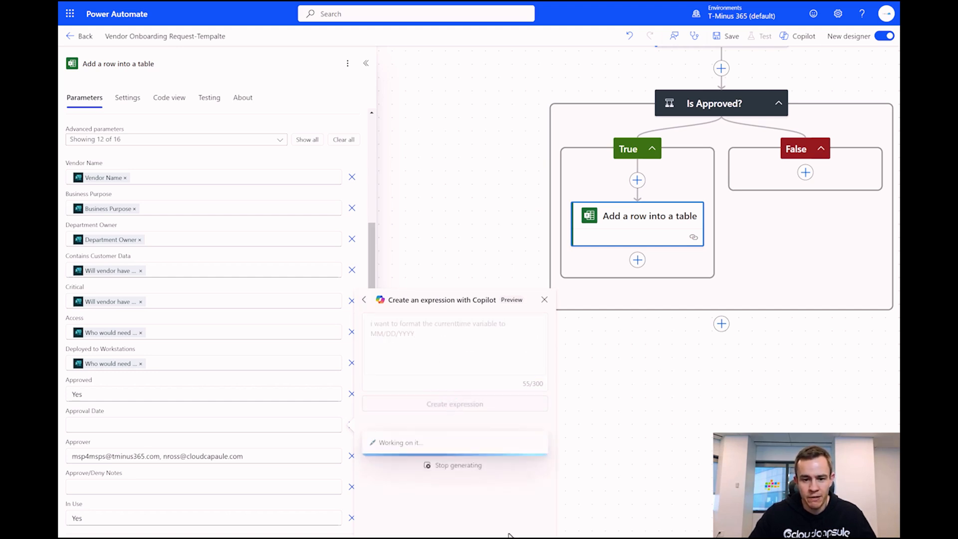
{"action": "left_click_drag", "start_coordinate": [435, 454], "coordinate": [358, 445]}
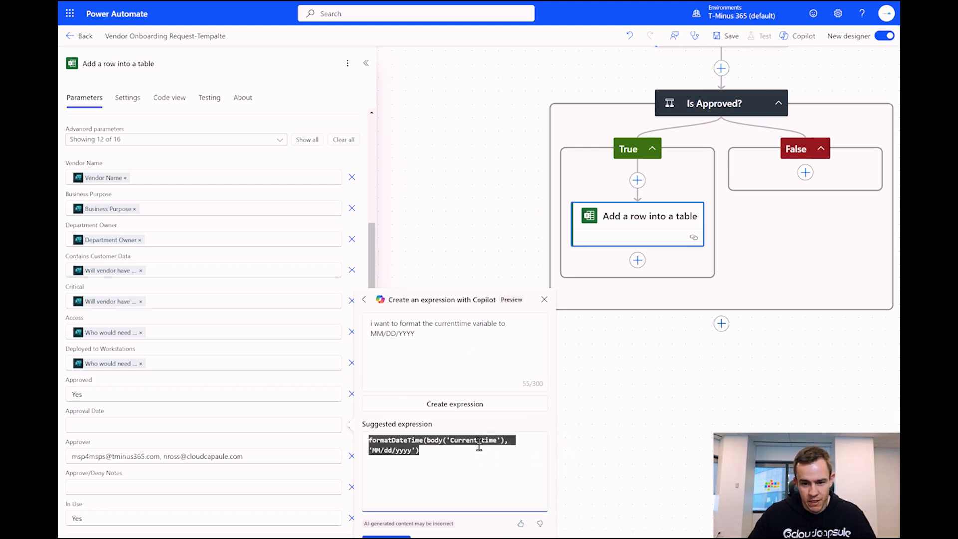
{"action": "scroll", "coordinate": [604, 310], "scroll_direction": "up", "scroll_amount": 5}
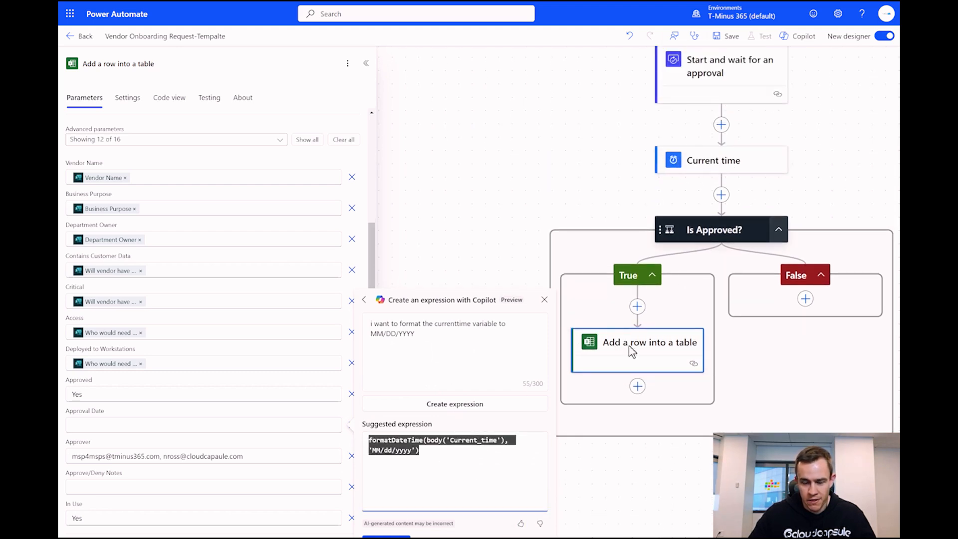
{"action": "left_click", "coordinate": [386, 537]}
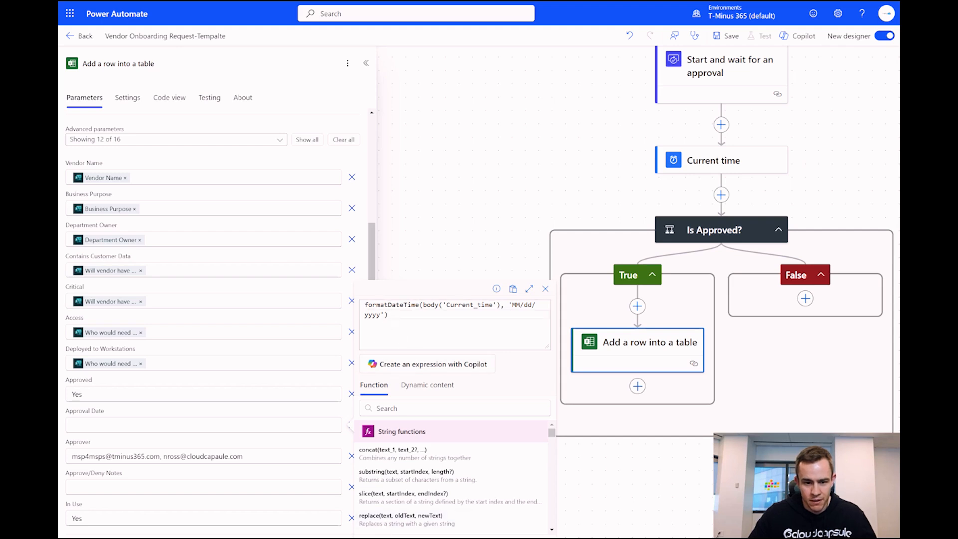
{"action": "left_click", "coordinate": [384, 536]}
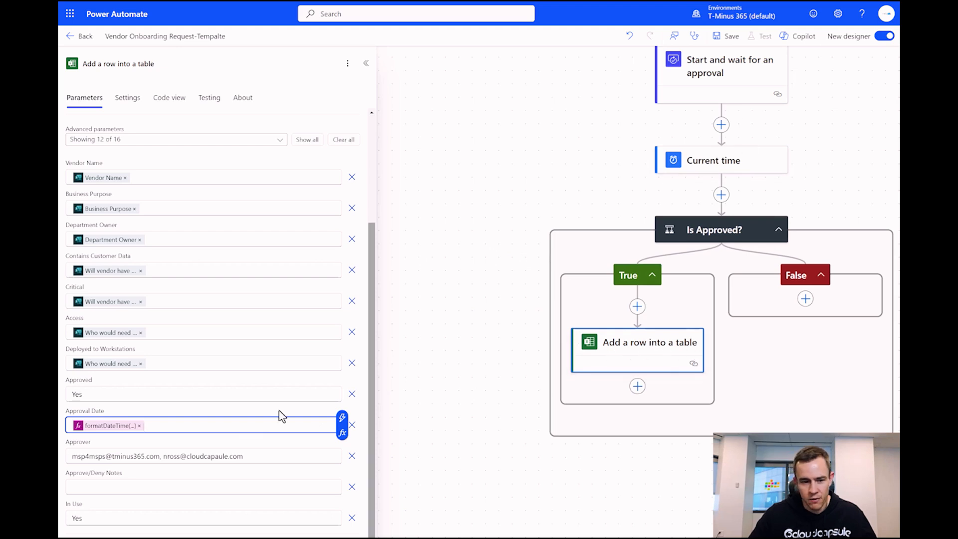
- Fill Approve/Deny Notes with the approval's Response summary
{"action": "left_click", "coordinate": [199, 485]}
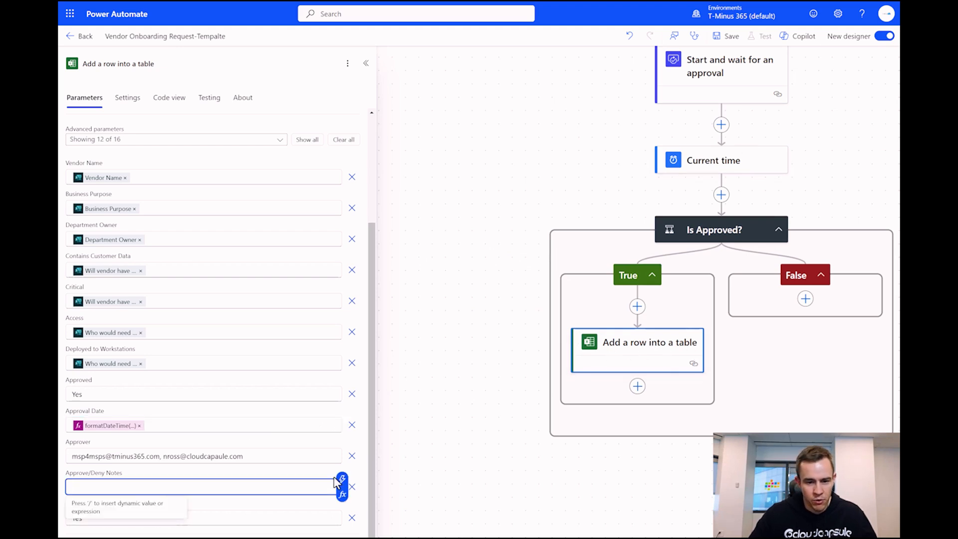
{"action": "left_click", "coordinate": [342, 479]}
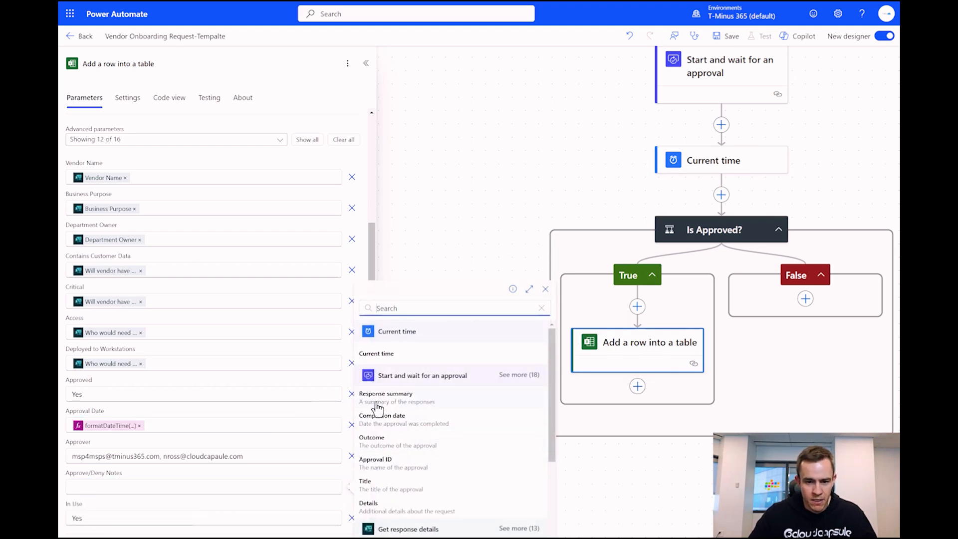
{"action": "left_click", "coordinate": [394, 402]}
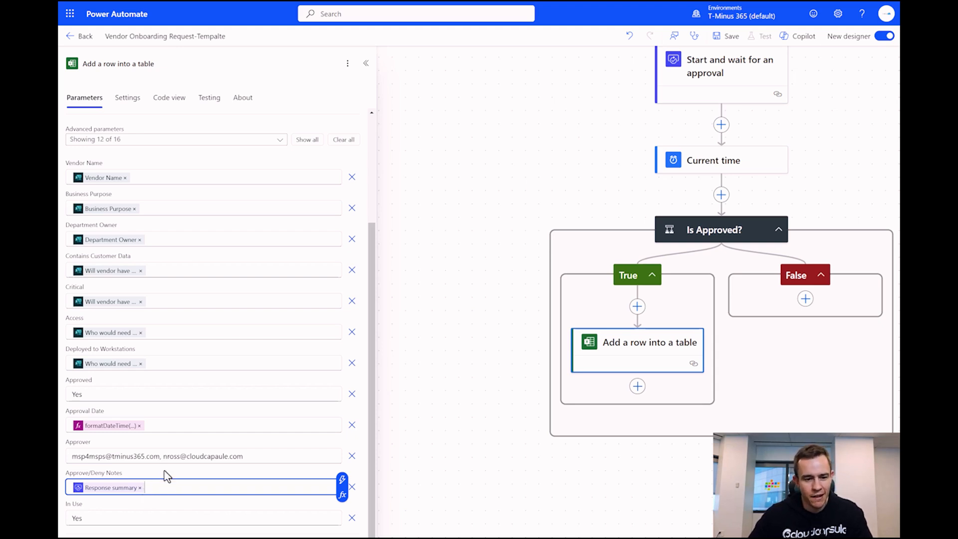
{"action": "scroll", "coordinate": [185, 366], "scroll_direction": "up", "scroll_amount": 3}
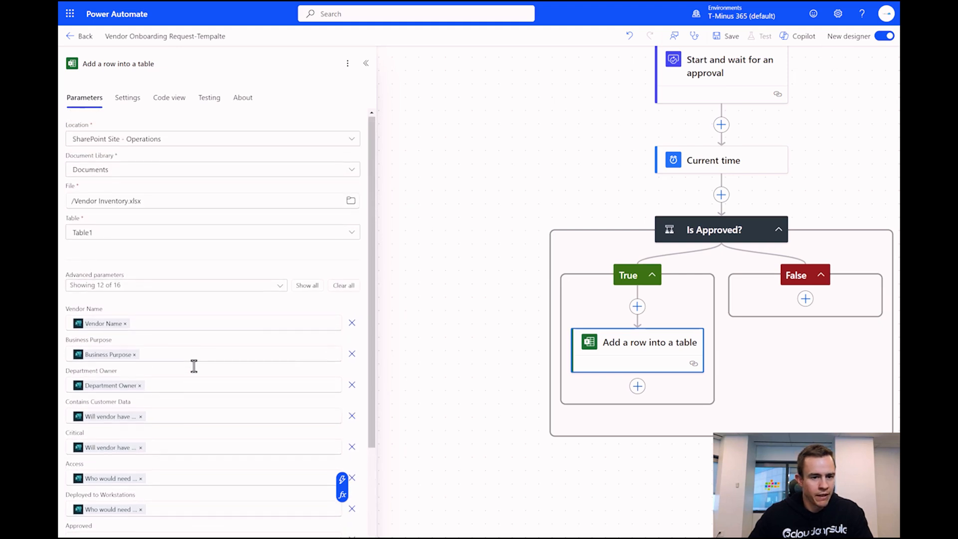
{"action": "scroll", "coordinate": [194, 240], "scroll_direction": "down", "scroll_amount": 3}
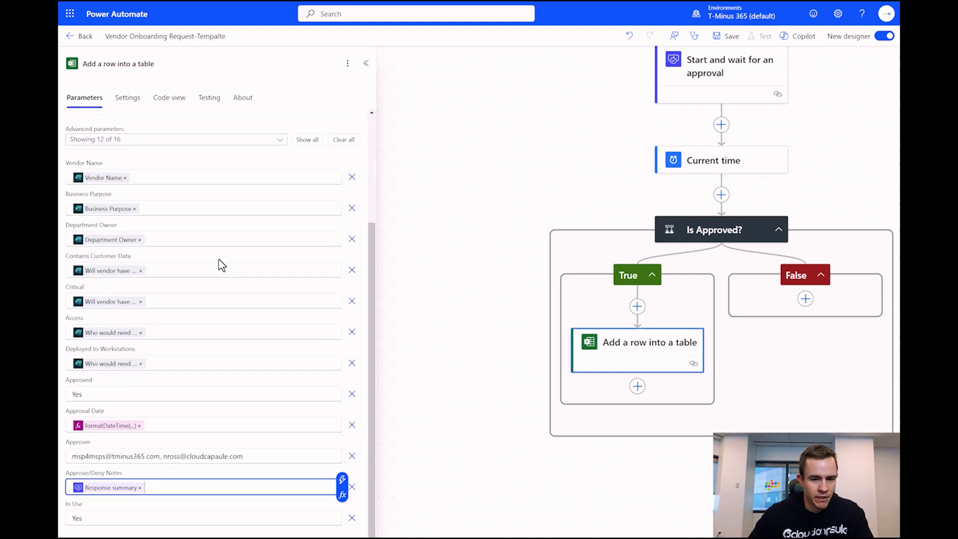
- Rename the Excel row action to 'Add Vendor to Inventory'
{"action": "left_click", "coordinate": [200, 68]}
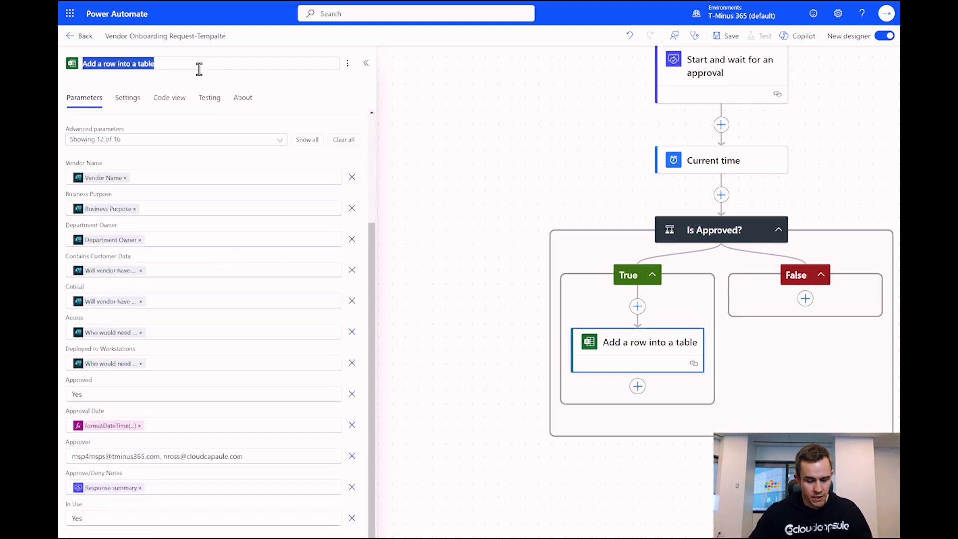
{"action": "type", "text": "A"}
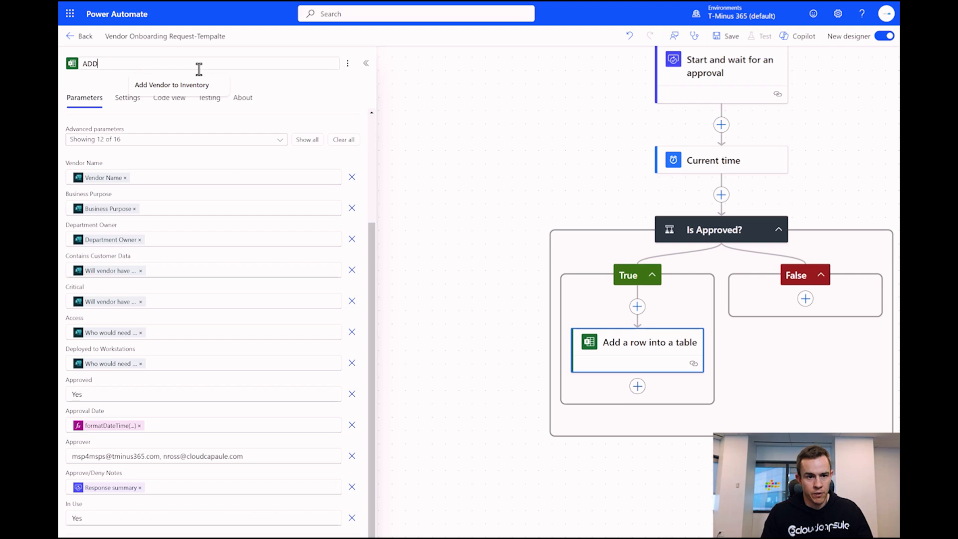
{"action": "type", "text": "dd Ventor"}
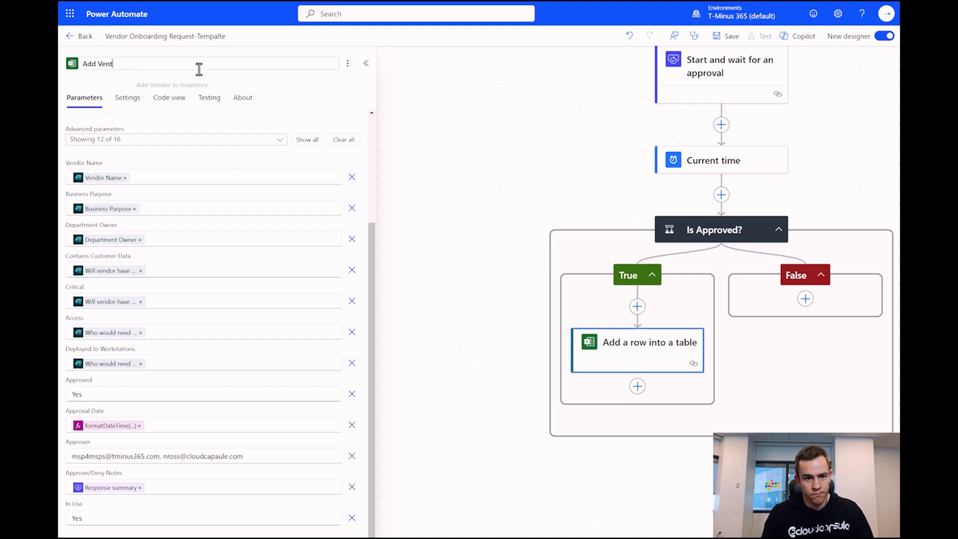
{"action": "key", "text": "BackSpace"}
{"action": "type", "text": "d"}
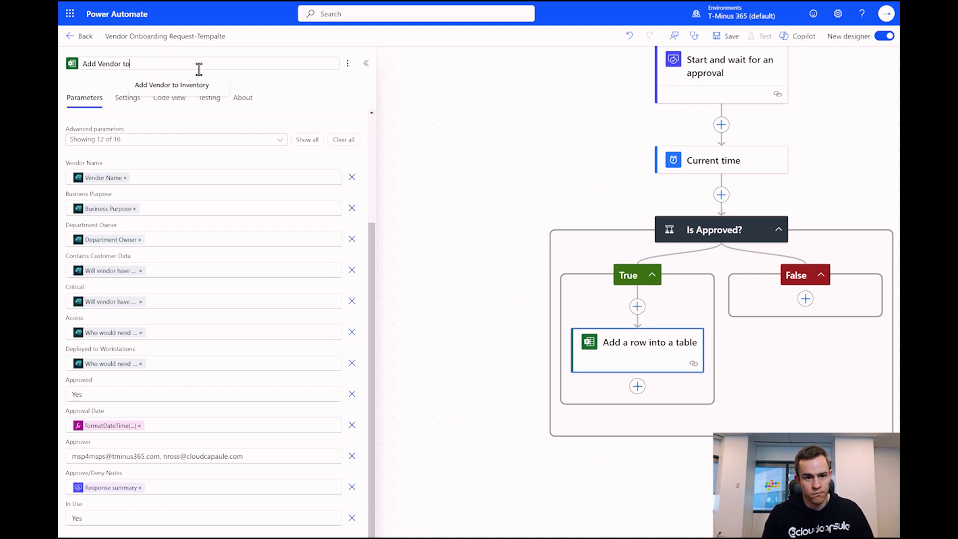
{"action": "type", "text": "or to"}
{"action": "left_click", "coordinate": [199, 85]}
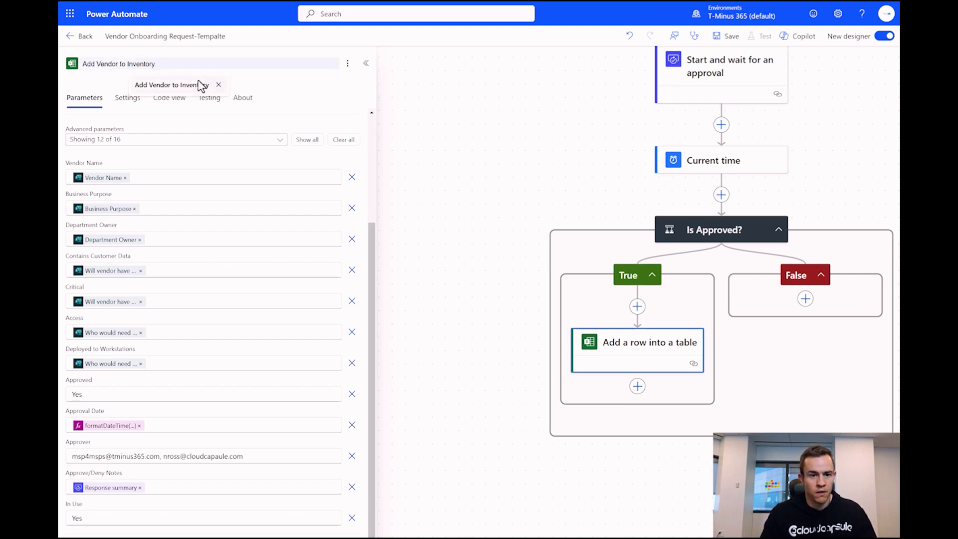
- Copy the Add Vendor to Inventory action and paste it into the False branch
{"action": "right_click", "coordinate": [656, 362]}
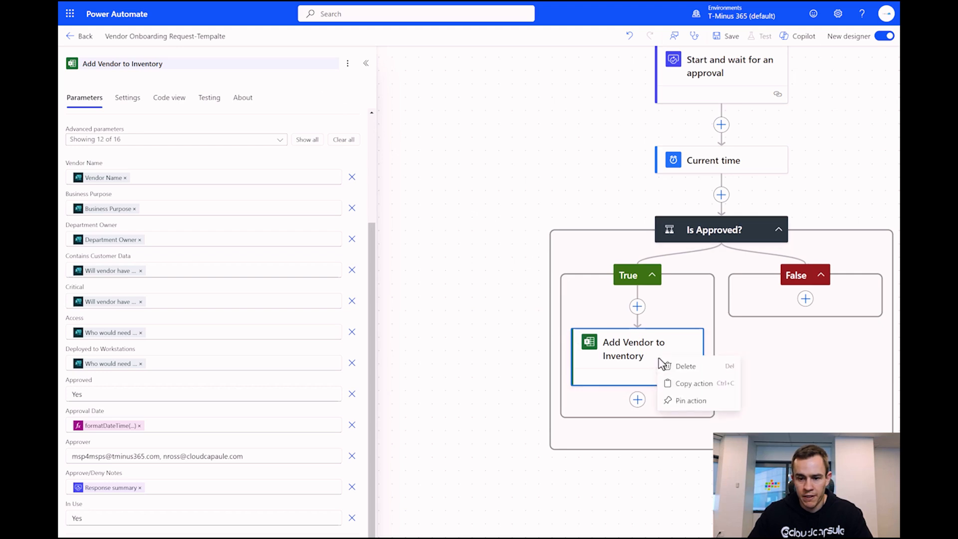
{"action": "left_click", "coordinate": [691, 384]}
{"action": "left_click", "coordinate": [806, 301]}
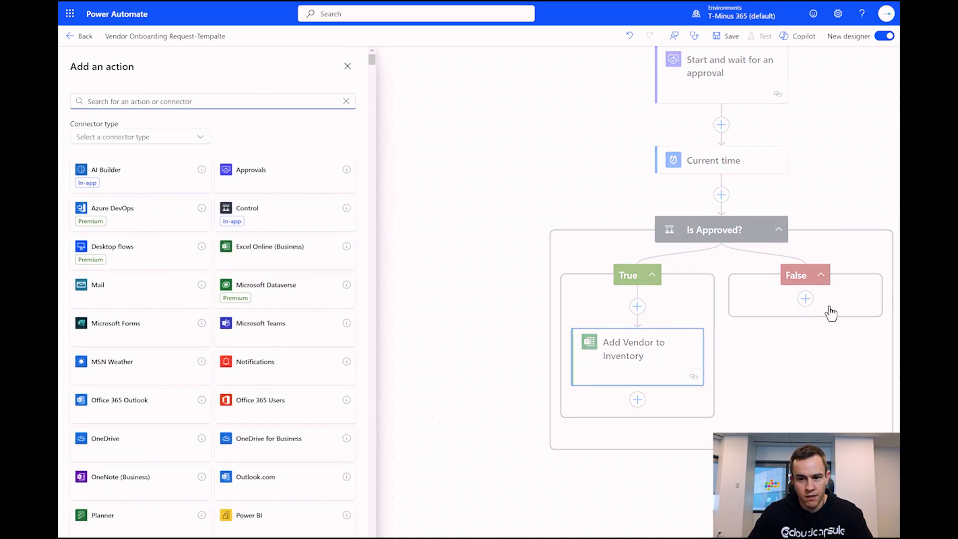
{"action": "left_click", "coordinate": [807, 298]}
{"action": "right_click", "coordinate": [806, 301]}
{"action": "left_click", "coordinate": [803, 299]}
{"action": "left_click", "coordinate": [806, 300]}
{"action": "left_click", "coordinate": [761, 292]}
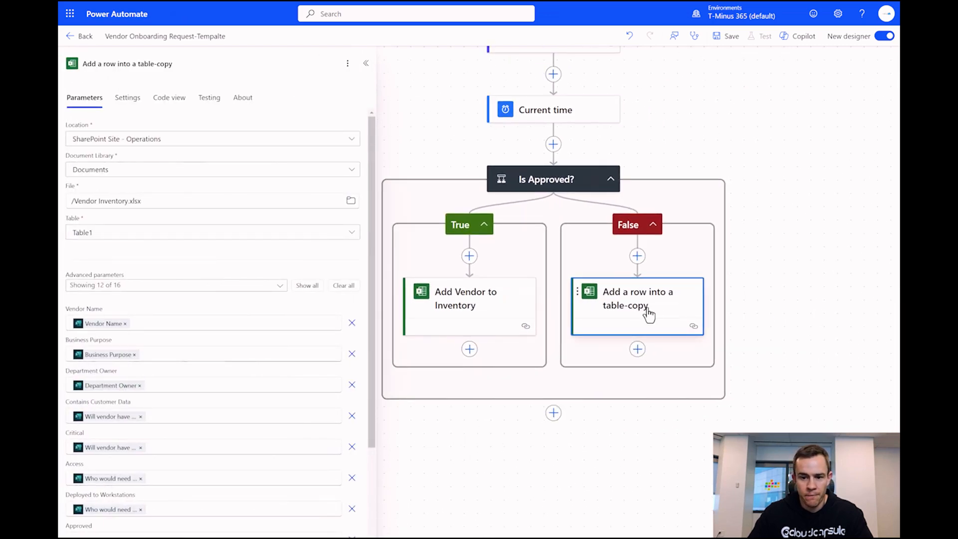
- Retitle the pasted action 'Add vendor to Inventory-Deny'
{"action": "left_click_drag", "start_coordinate": [183, 62], "coordinate": [155, 63]}
{"action": "type", "text": "De3n"}
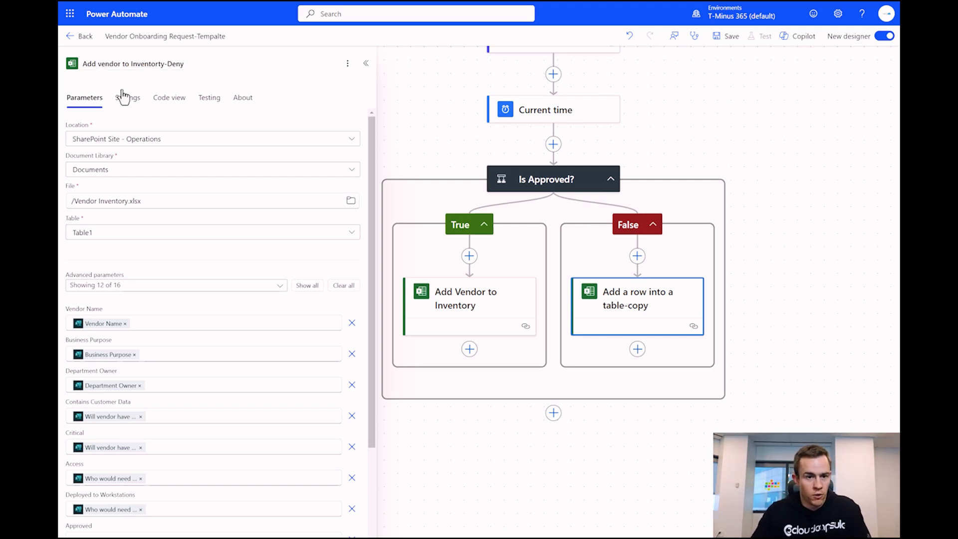
{"action": "right_click", "coordinate": [145, 64]}
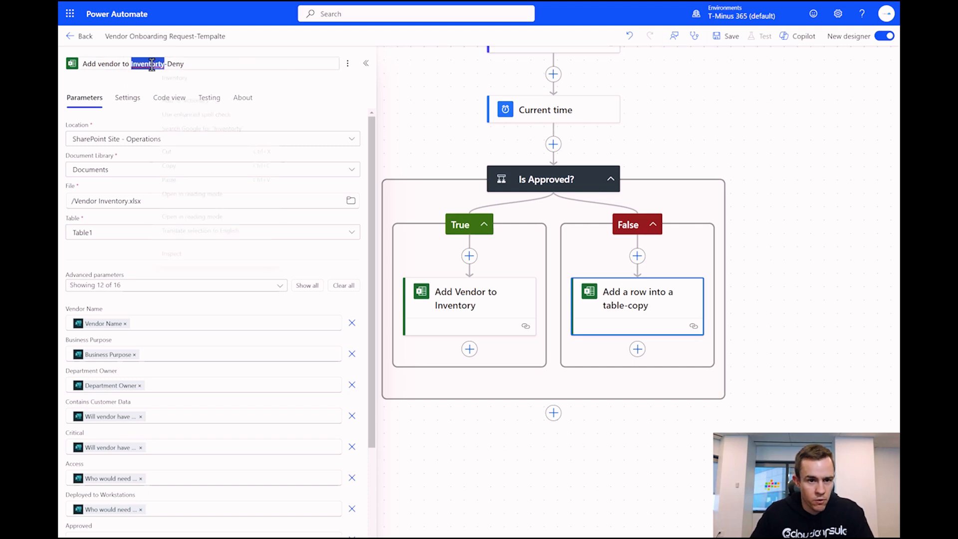
{"action": "left_click", "coordinate": [175, 80]}
{"action": "left_click", "coordinate": [637, 308]}
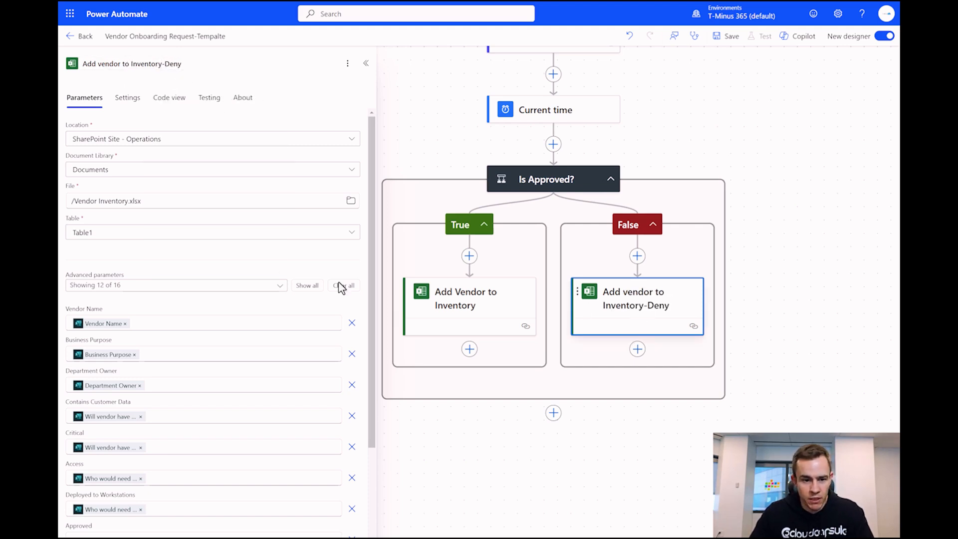
{"action": "scroll", "coordinate": [235, 190], "scroll_direction": "down", "scroll_amount": 3}
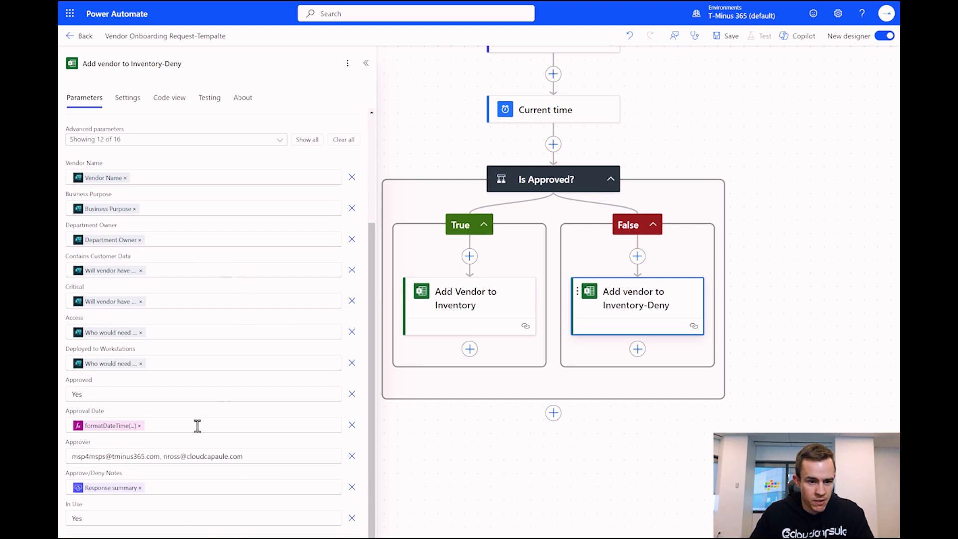
- Change the Deny action's Approved value to Deny and In Use to No
{"action": "double_click", "coordinate": [167, 394]}
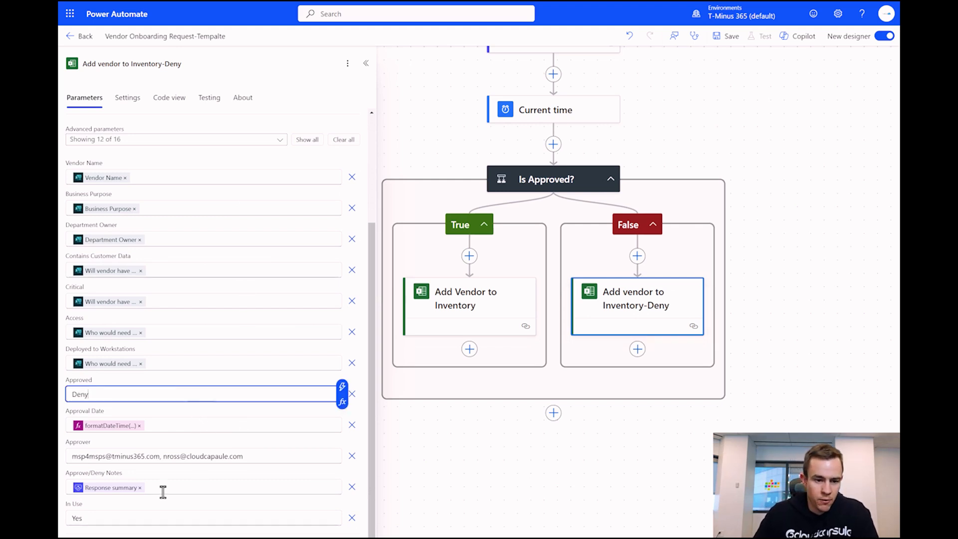
{"action": "double_click", "coordinate": [117, 519]}
{"action": "type", "text": "No"}
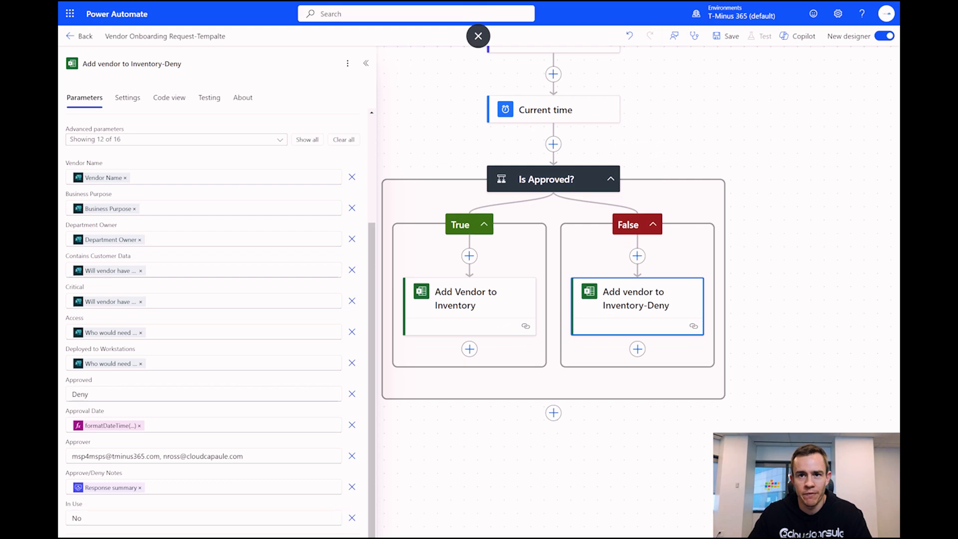
{"action": "left_click", "coordinate": [469, 349]}
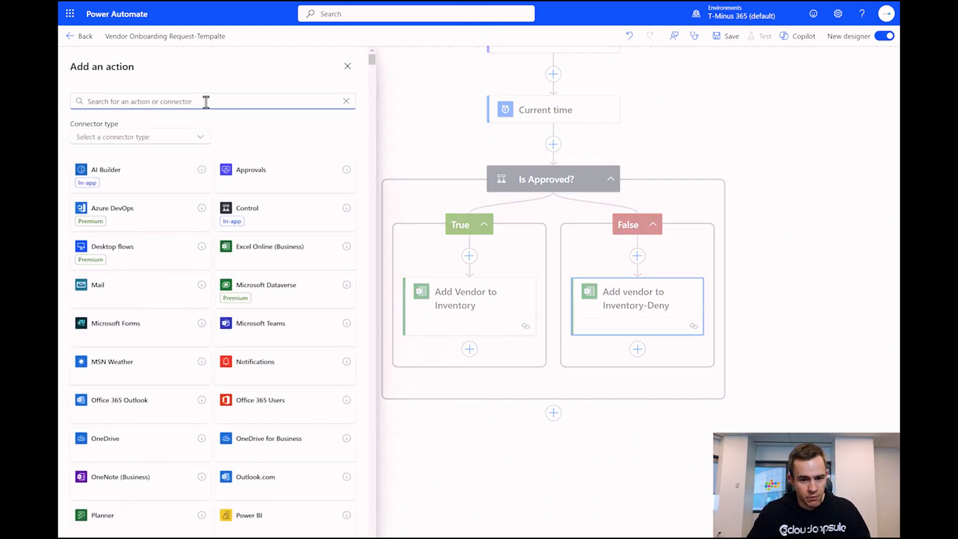
- Add a 'Send an email from a shared mailbox (V2)' step titled Send User Confirmation
{"action": "type", "text": "send email"}
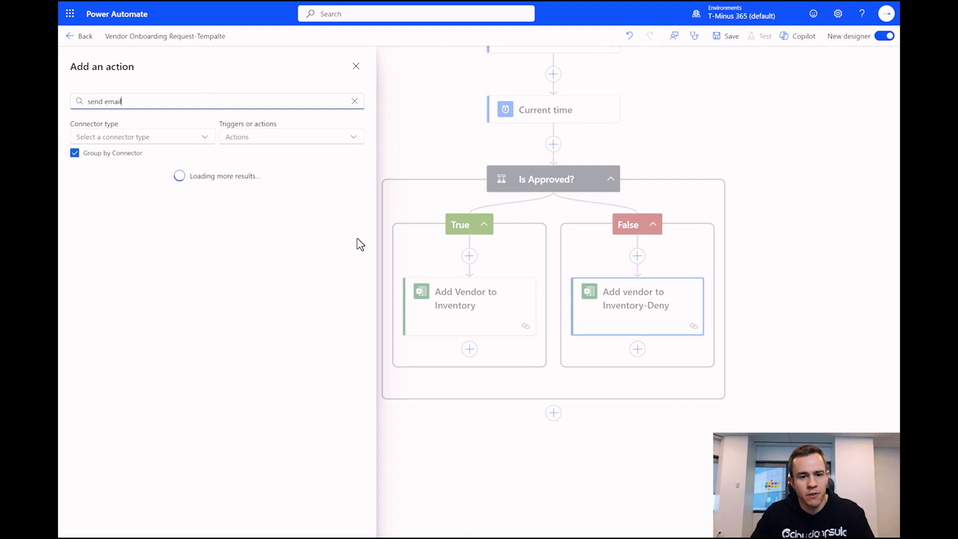
{"action": "left_click", "coordinate": [146, 326]}
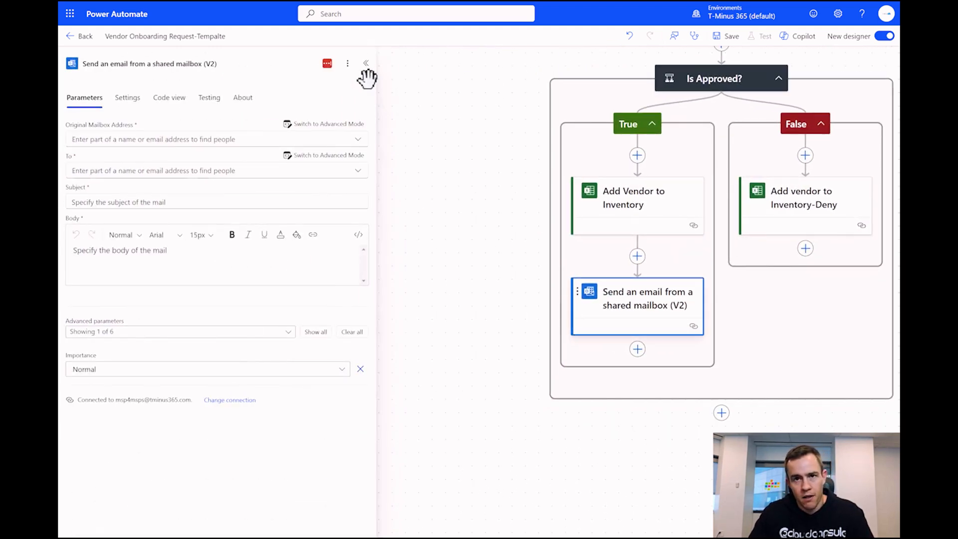
{"action": "triple_click", "coordinate": [166, 65]}
{"action": "type", "text": "ser Confirmation"}
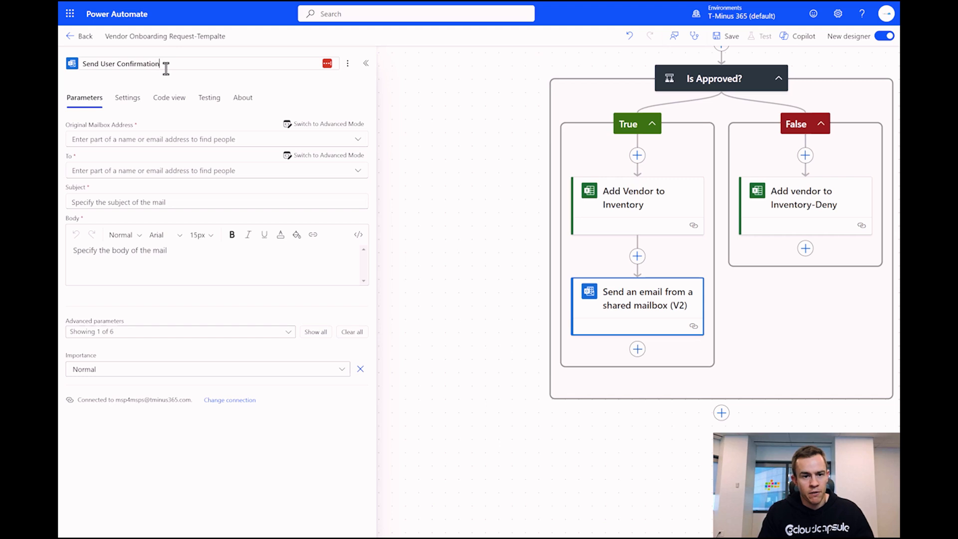
{"action": "key", "text": "Return"}
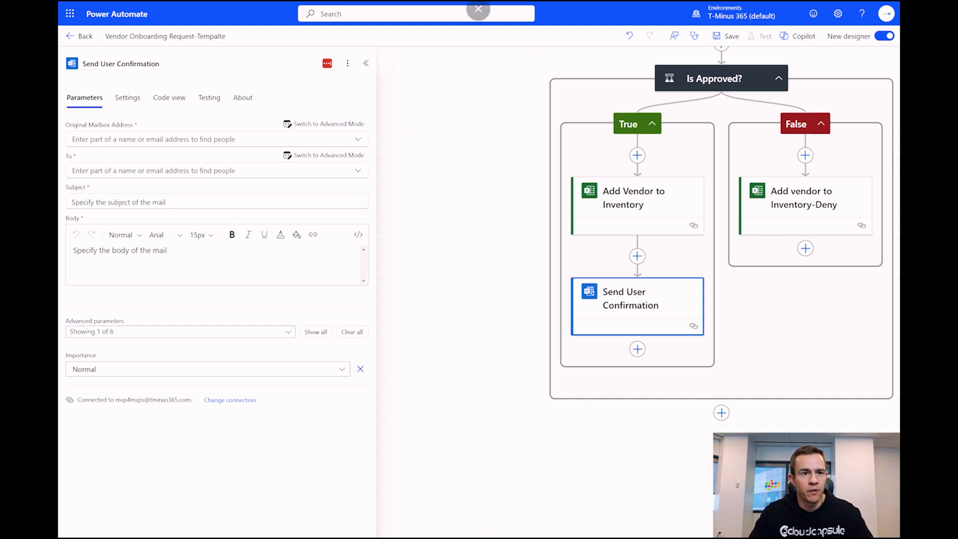
{"action": "left_click", "coordinate": [276, 265]}
- Paste the approval message into the body and address it to the Responders' Email
{"action": "key", "text": "ctrl+v"}
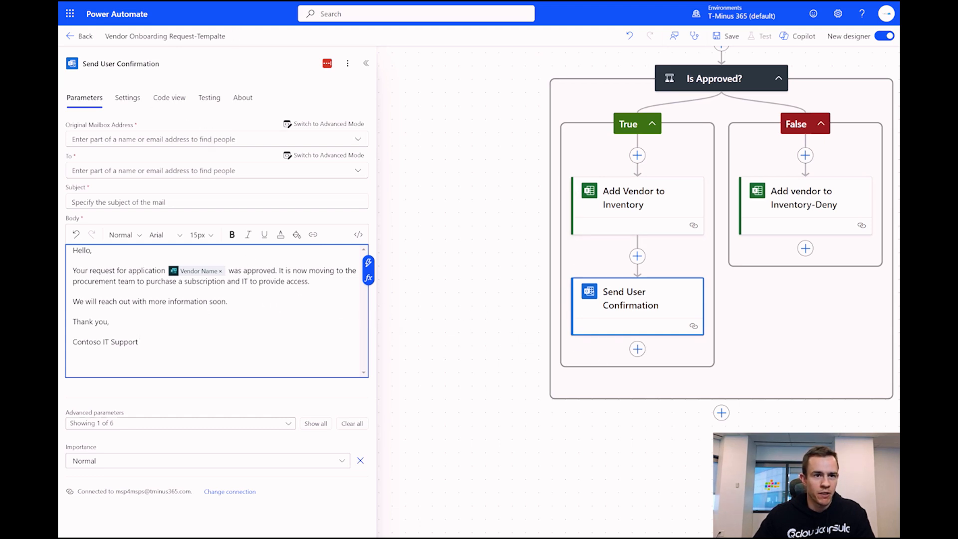
{"action": "left_click", "coordinate": [194, 172]}
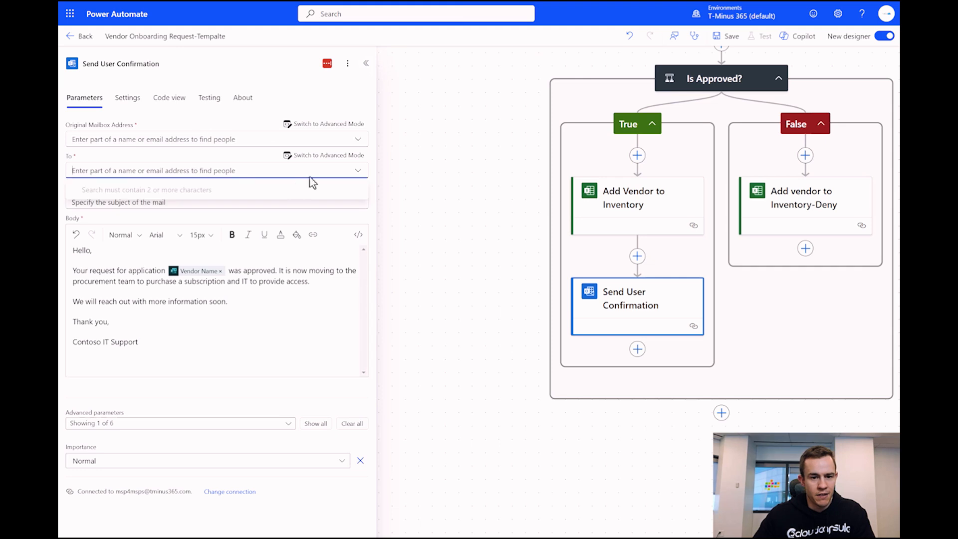
{"action": "left_click", "coordinate": [312, 156]}
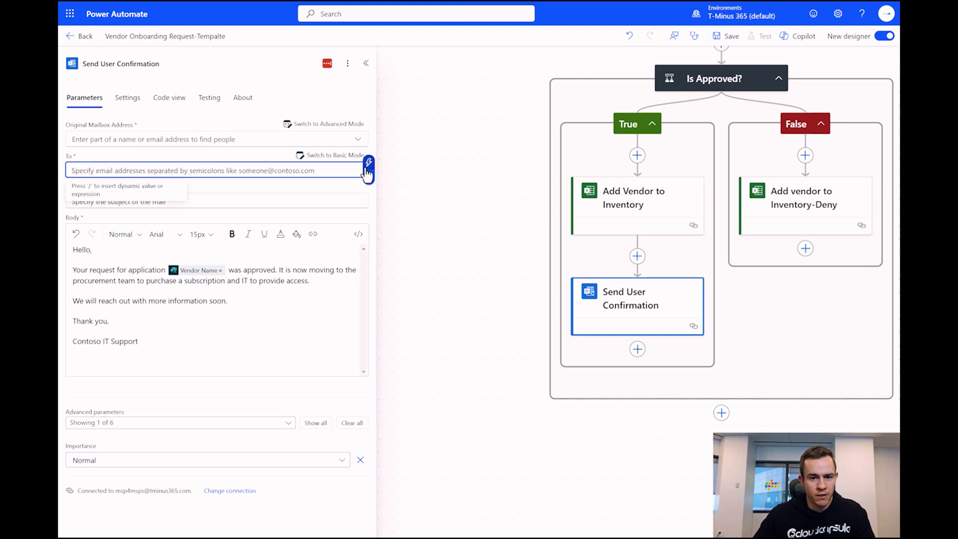
{"action": "left_click", "coordinate": [368, 170]}
{"action": "scroll", "coordinate": [475, 273], "scroll_direction": "down", "scroll_amount": 6}
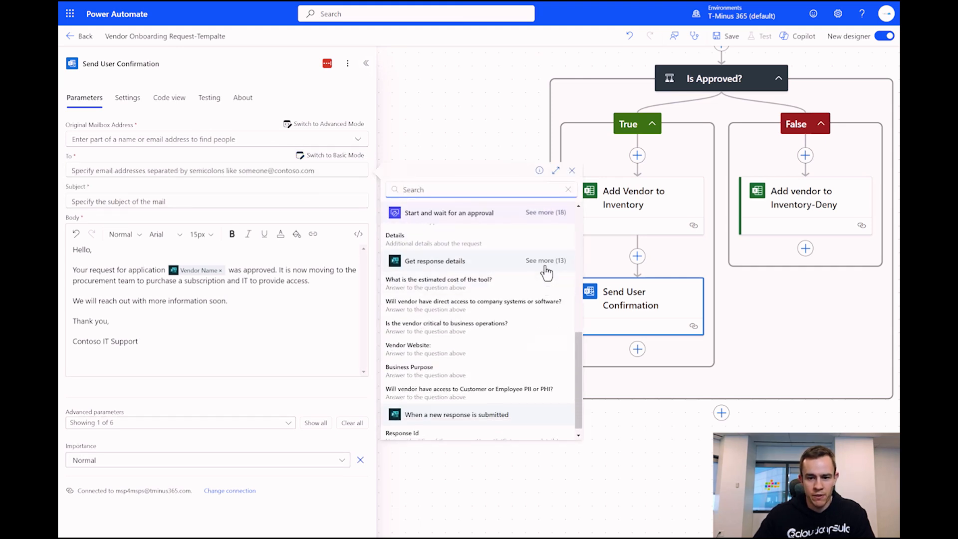
{"action": "left_click", "coordinate": [546, 265]}
{"action": "scroll", "coordinate": [518, 295], "scroll_direction": "down", "scroll_amount": 4}
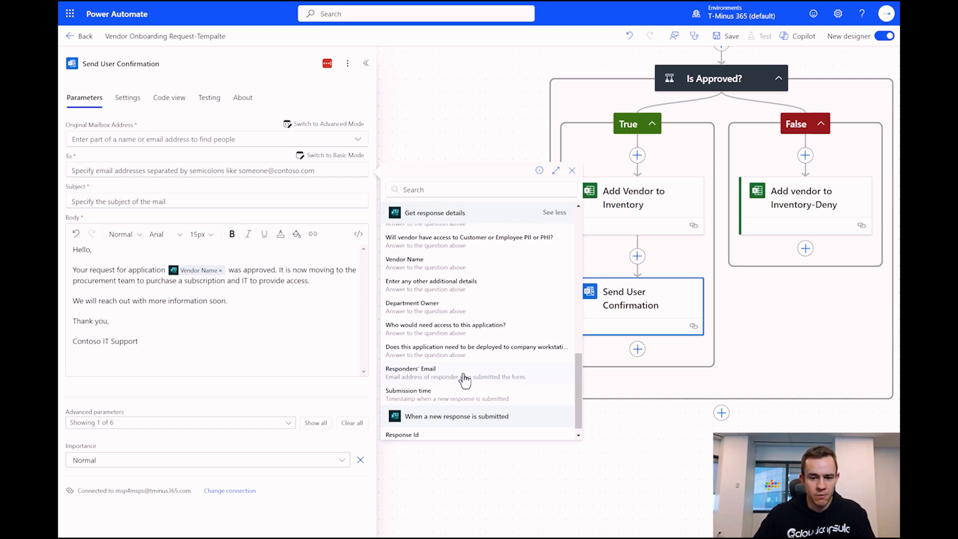
{"action": "left_click", "coordinate": [424, 379]}
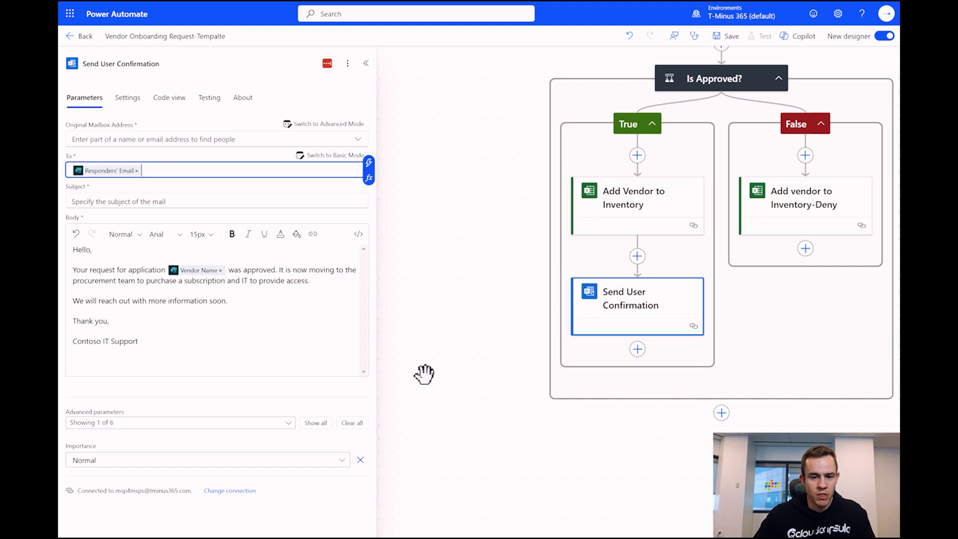
- Set the subject to 'Application Approval-' followed by the Vendor Name
{"action": "left_click", "coordinate": [150, 202]}
{"action": "type", "text": "Application Approval-"}
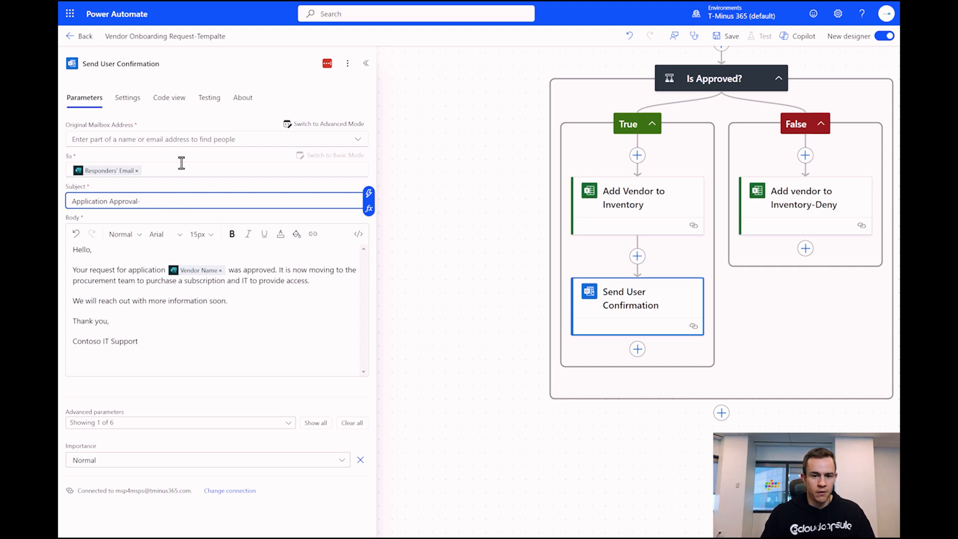
{"action": "left_click", "coordinate": [368, 193]}
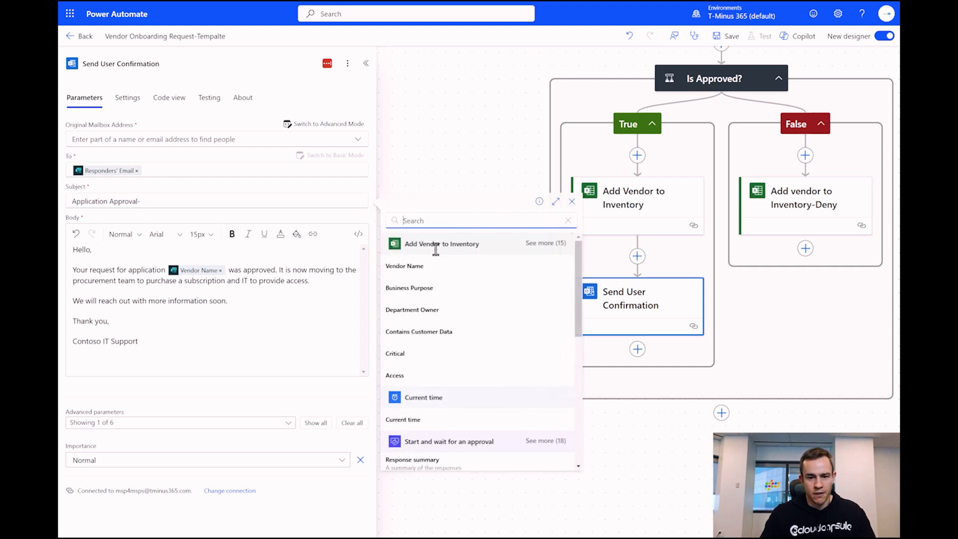
{"action": "scroll", "coordinate": [500, 349], "scroll_direction": "down", "scroll_amount": 2}
{"action": "scroll", "coordinate": [541, 259], "scroll_direction": "down", "scroll_amount": 5}
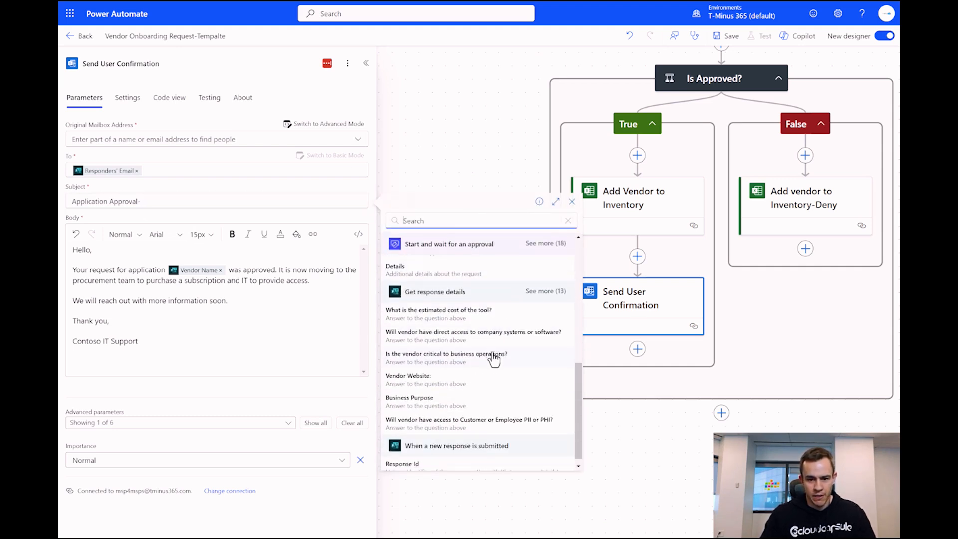
{"action": "left_click", "coordinate": [543, 301]}
{"action": "scroll", "coordinate": [466, 364], "scroll_direction": "down", "scroll_amount": 3}
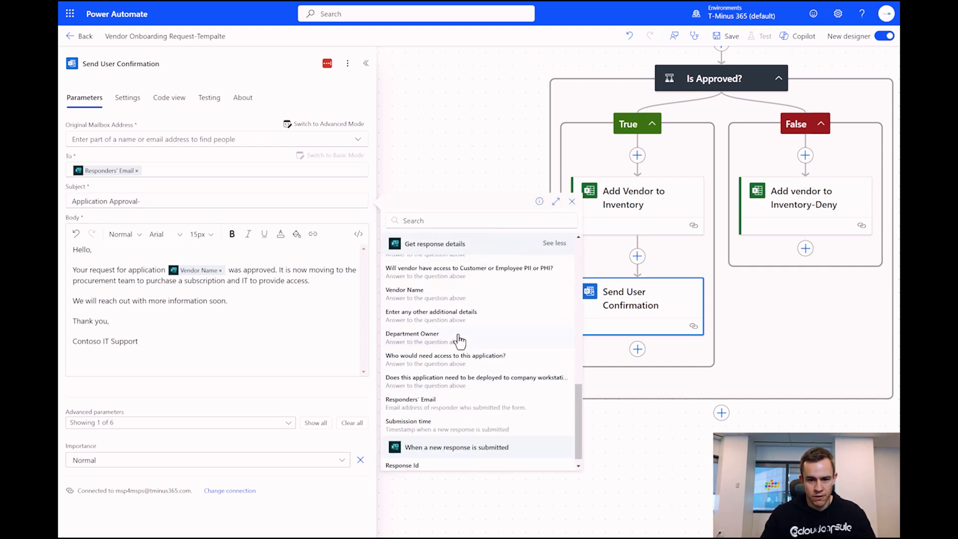
{"action": "left_click", "coordinate": [444, 341]}
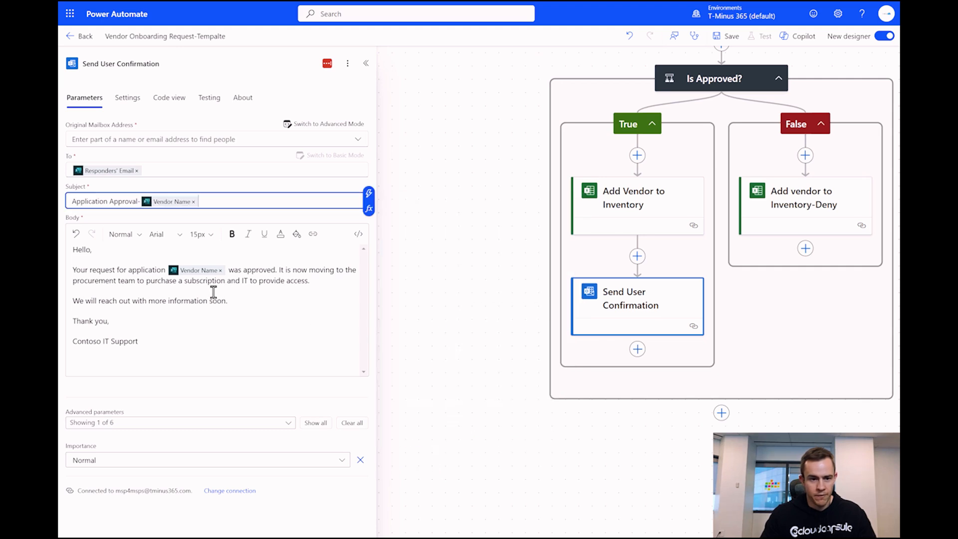
{"action": "left_click", "coordinate": [205, 358]}
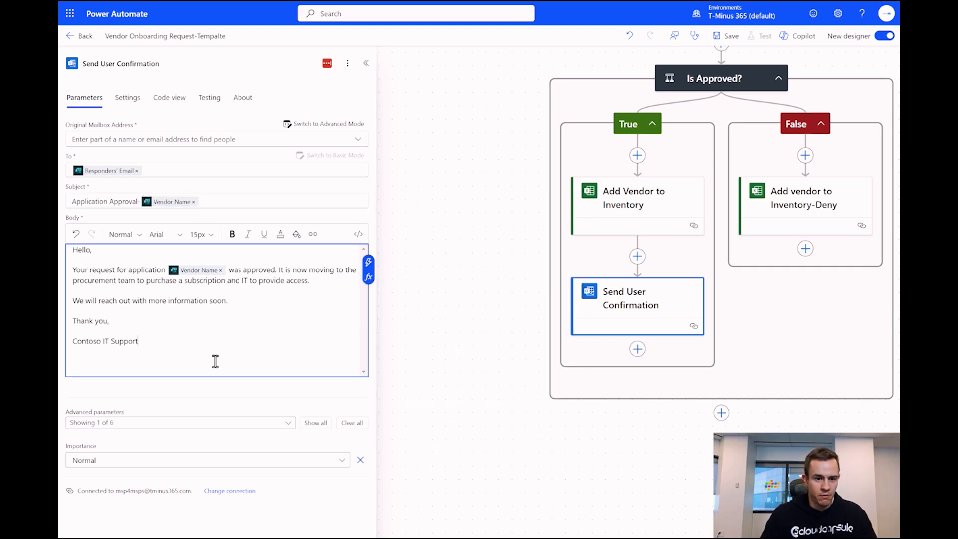
- Send the email from the Support shared mailbox
{"action": "left_click", "coordinate": [113, 140]}
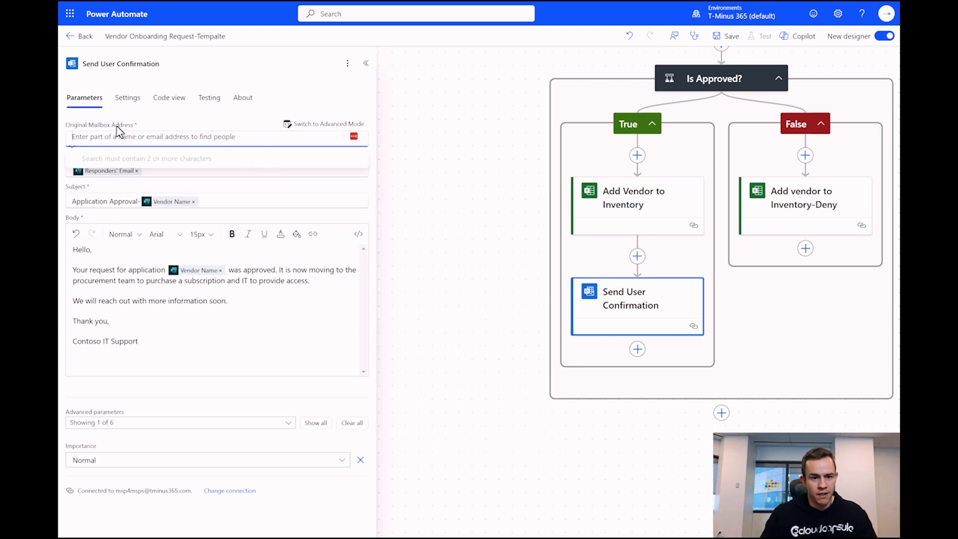
{"action": "type", "text": "support"}
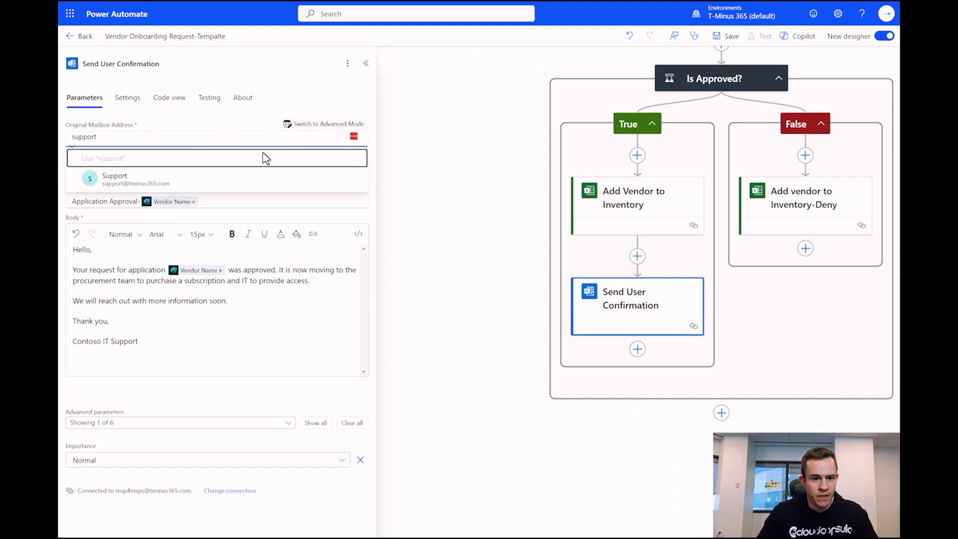
{"action": "left_click", "coordinate": [146, 189]}
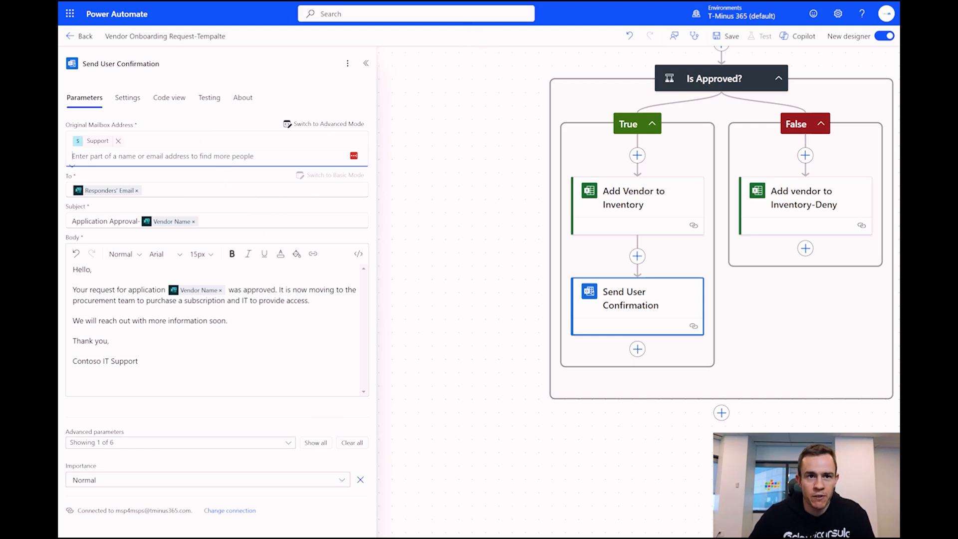
{"action": "left_click", "coordinate": [648, 310]}
- Copy the Send User Confirmation step and paste the copy directly below it
{"action": "right_click", "coordinate": [655, 316]}
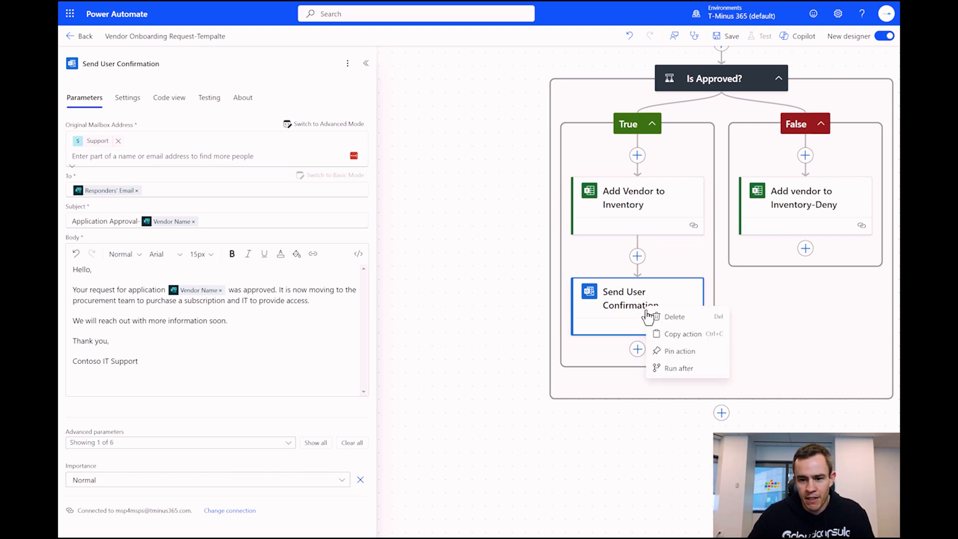
{"action": "left_click", "coordinate": [680, 336]}
{"action": "left_click", "coordinate": [638, 348]}
{"action": "left_click", "coordinate": [560, 329]}
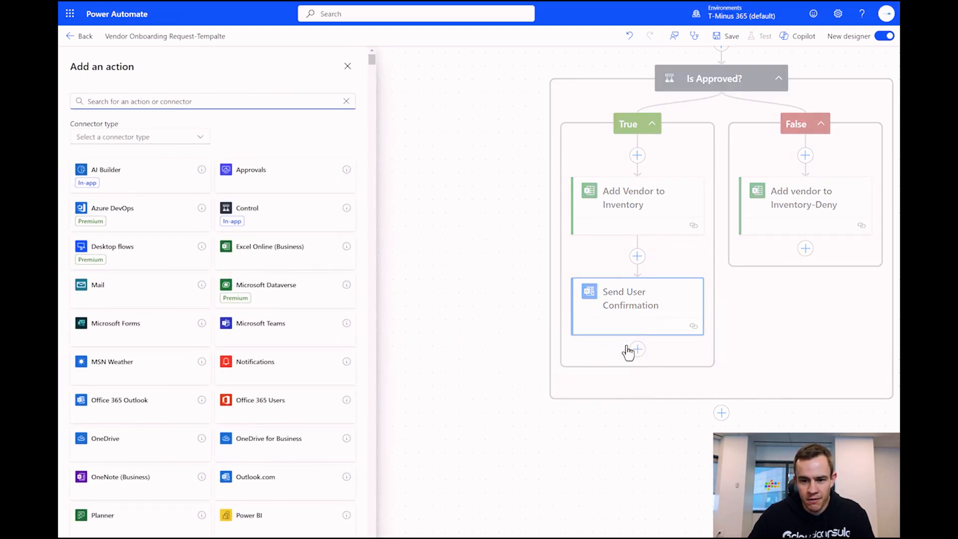
{"action": "right_click", "coordinate": [636, 350]}
{"action": "left_click", "coordinate": [680, 344]}
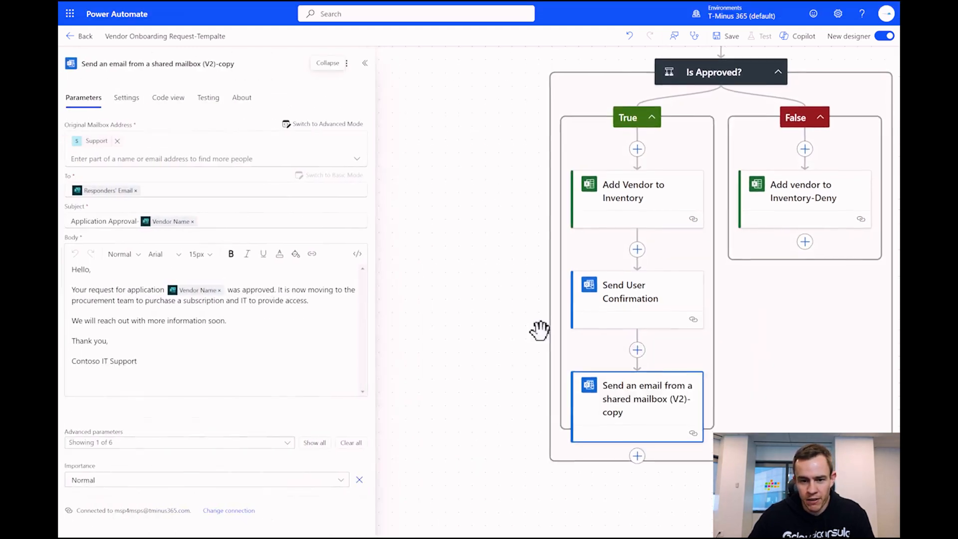
- Rename the copy 'Send Email to Procurement' and replace its body, recipient and subject
{"action": "triple_click", "coordinate": [149, 68]}
{"action": "type", "text": "Send emai"}
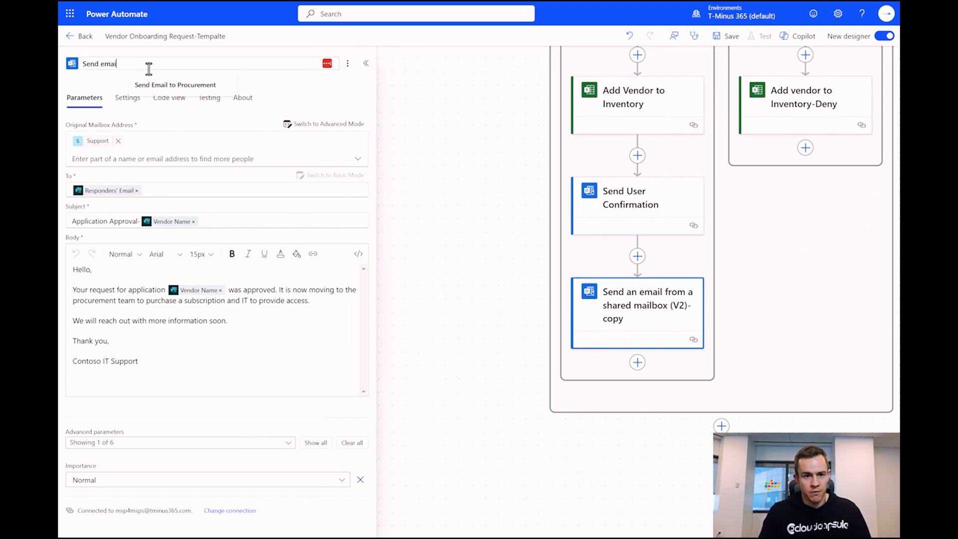
{"action": "type", "text": "l to Procurement"}
{"action": "left_click", "coordinate": [175, 85]}
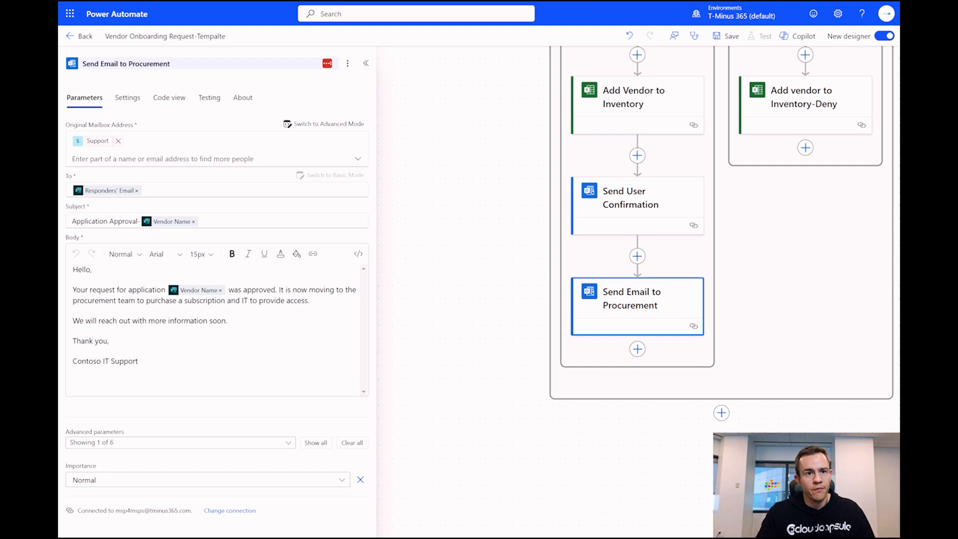
{"action": "left_click", "coordinate": [271, 359]}
{"action": "key", "text": "ctrl+a"}
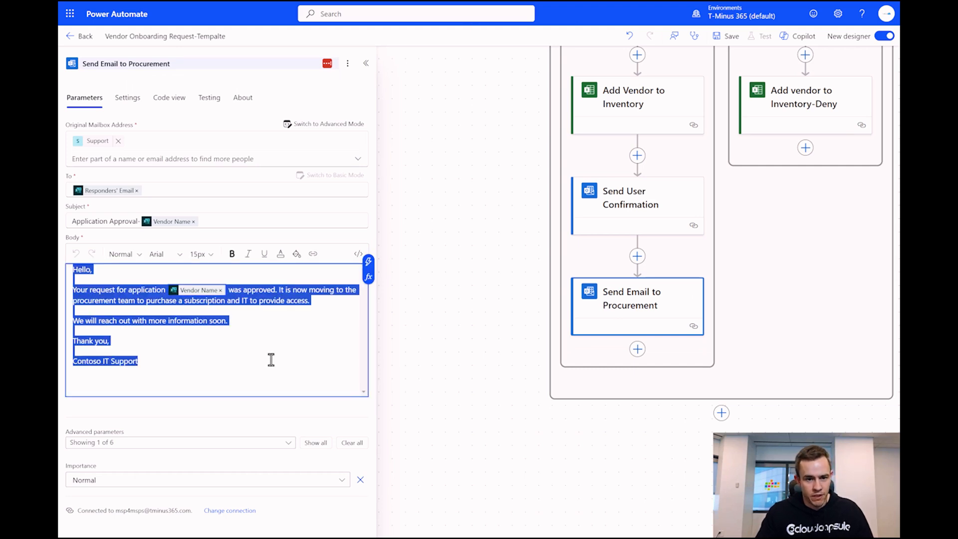
{"action": "type", "text": "Hello,  A new vendor application has been approved for onboarding.  Vendor Name: Vendor Name Vendor Website: Vendor Website:  Best,  Contoso IT Support"}
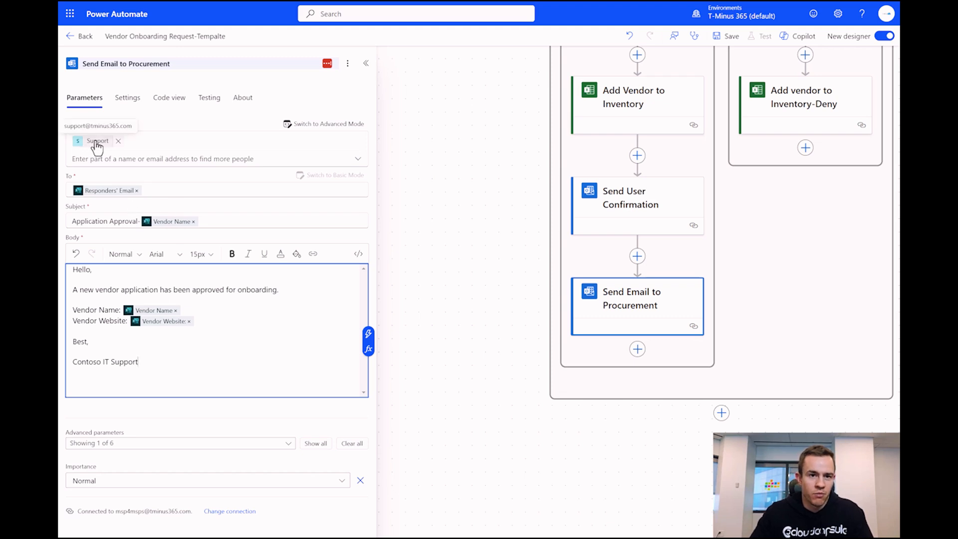
{"action": "left_click", "coordinate": [139, 191]}
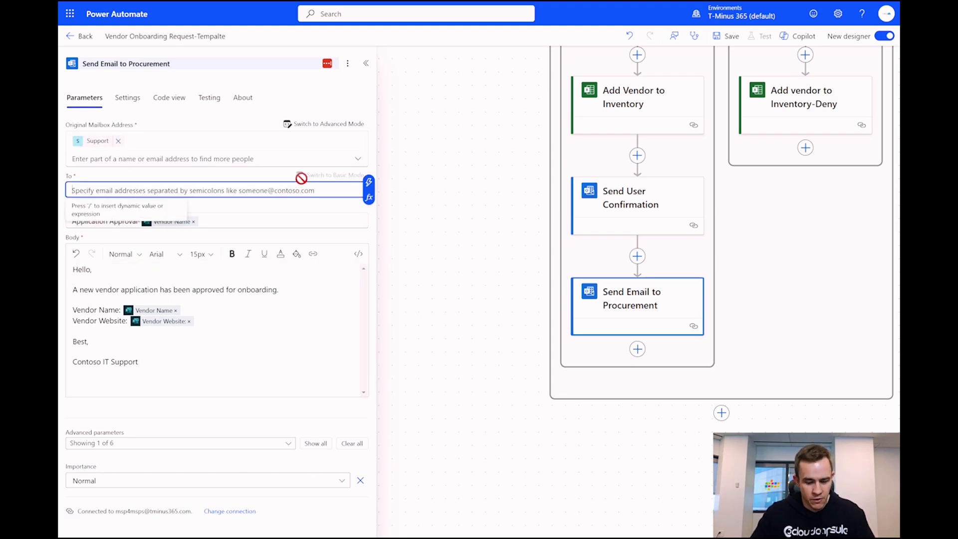
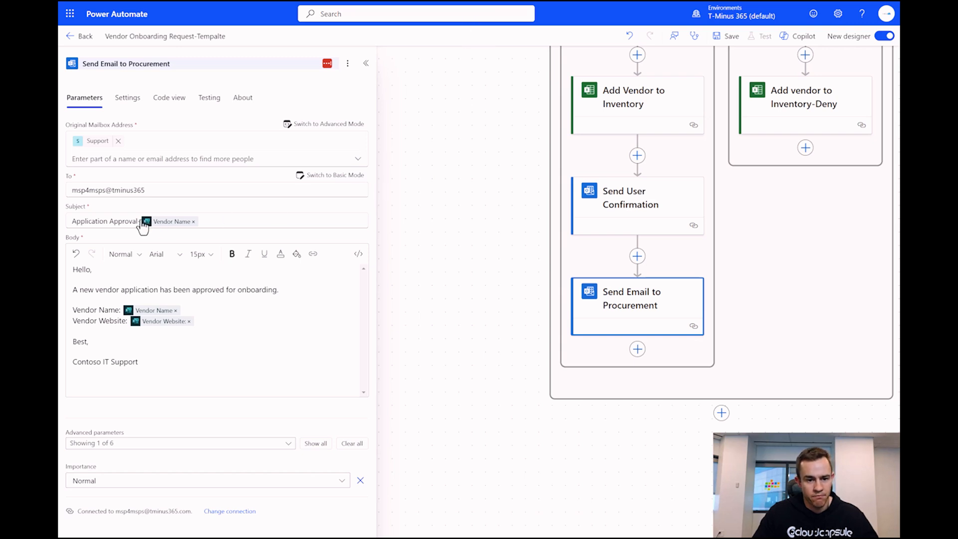
{"action": "left_click_drag", "start_coordinate": [139, 220], "coordinate": [70, 221]}
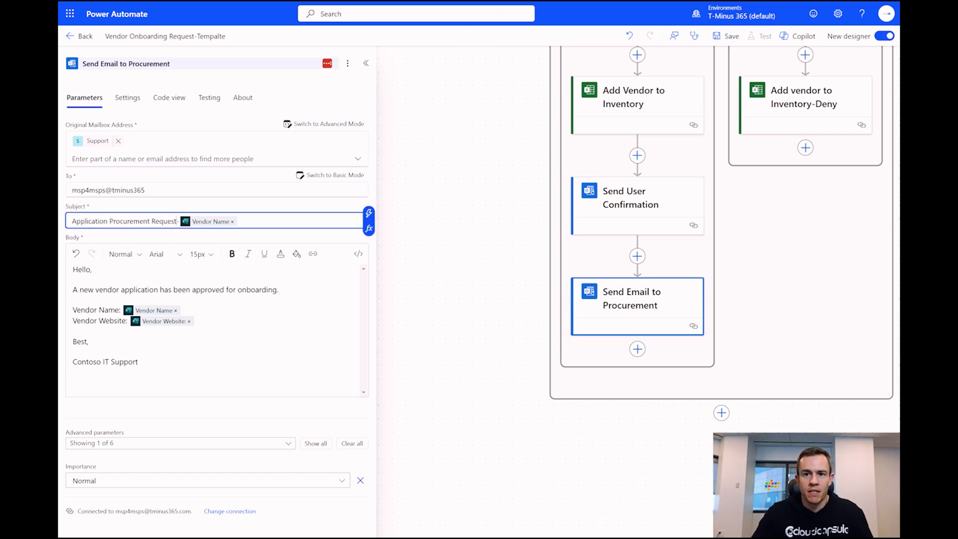
- Copy the finished Send Email to Procurement step for reuse
{"action": "left_click", "coordinate": [637, 349]}
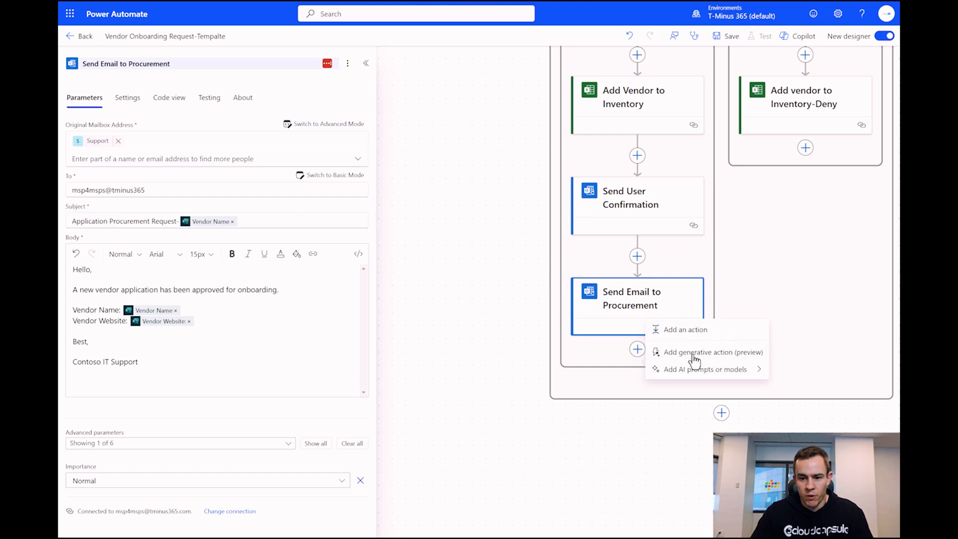
{"action": "left_click", "coordinate": [637, 353]}
{"action": "right_click", "coordinate": [638, 354]}
{"action": "left_click", "coordinate": [637, 354]}
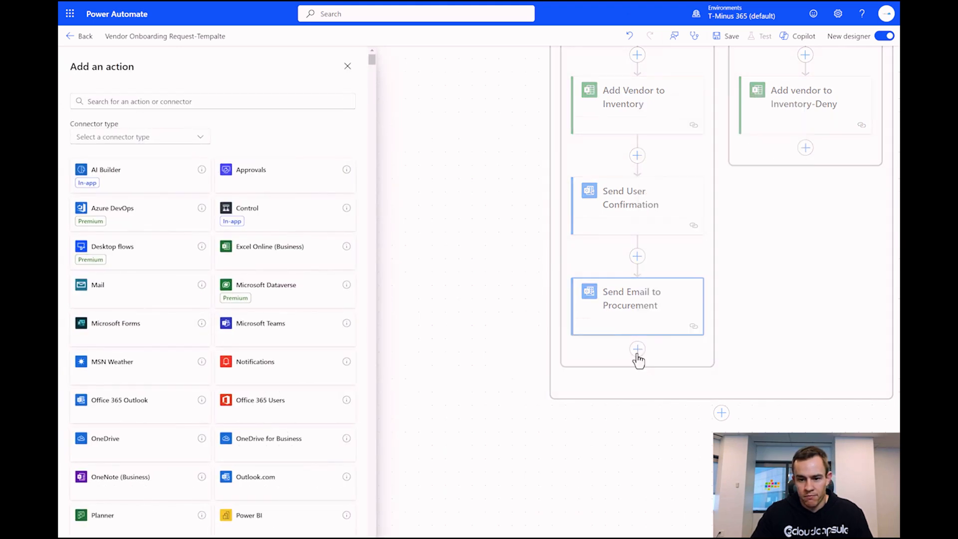
{"action": "left_click", "coordinate": [637, 352]}
{"action": "left_click", "coordinate": [612, 318]}
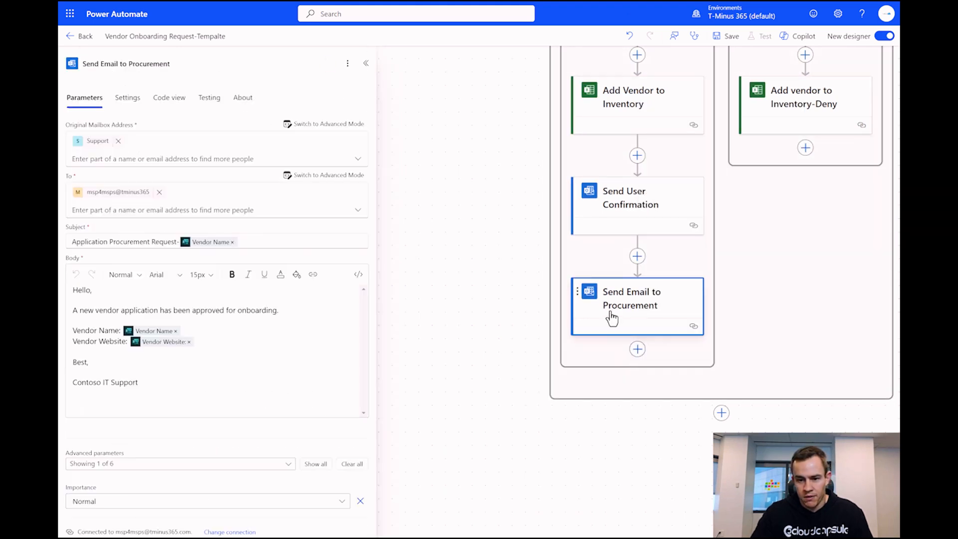
{"action": "right_click", "coordinate": [628, 314]}
{"action": "left_click", "coordinate": [658, 335]}
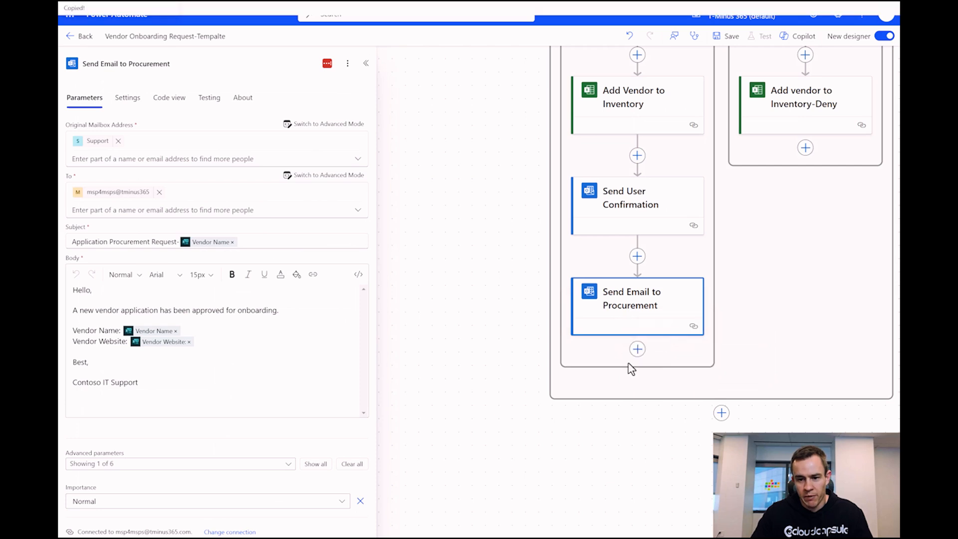
- Paste the procurement email step below itself and rename the copy 'Create Ticket'
{"action": "left_click", "coordinate": [637, 349]}
{"action": "left_click", "coordinate": [701, 337]}
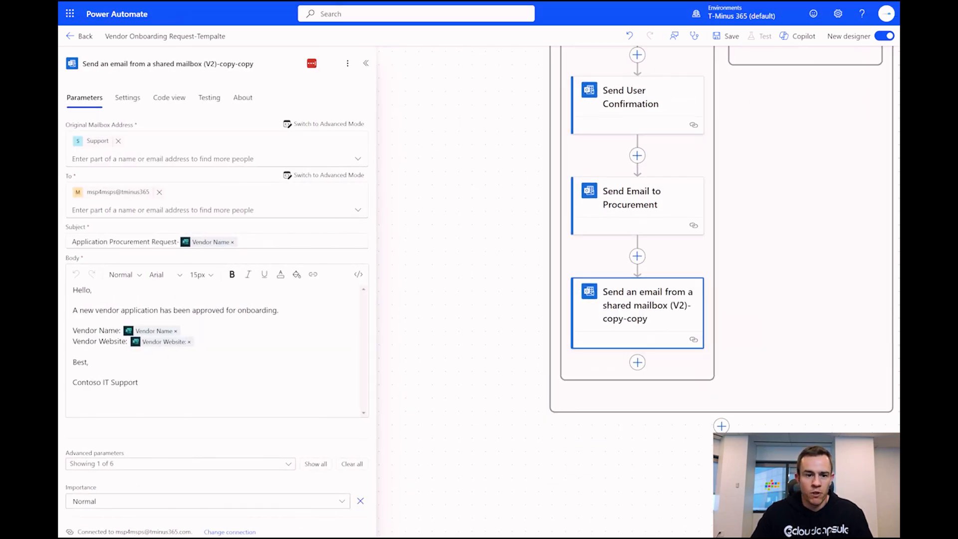
{"action": "left_click", "coordinate": [273, 66]}
{"action": "key", "text": "ctrl+a"}
{"action": "type", "text": "Create Ticket"}
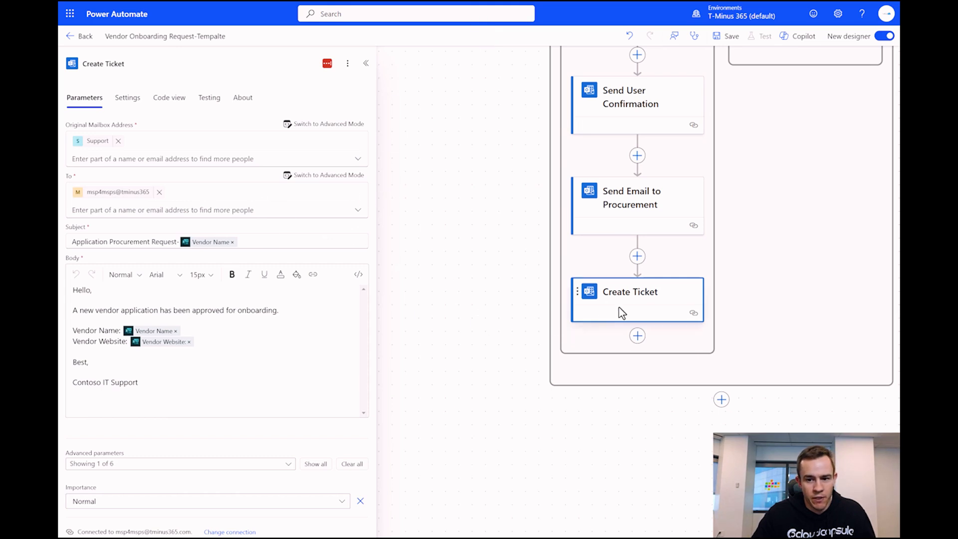
- Edit the Create Ticket subject and replace its body with the vendor details and approval summary
{"action": "left_click", "coordinate": [256, 242]}
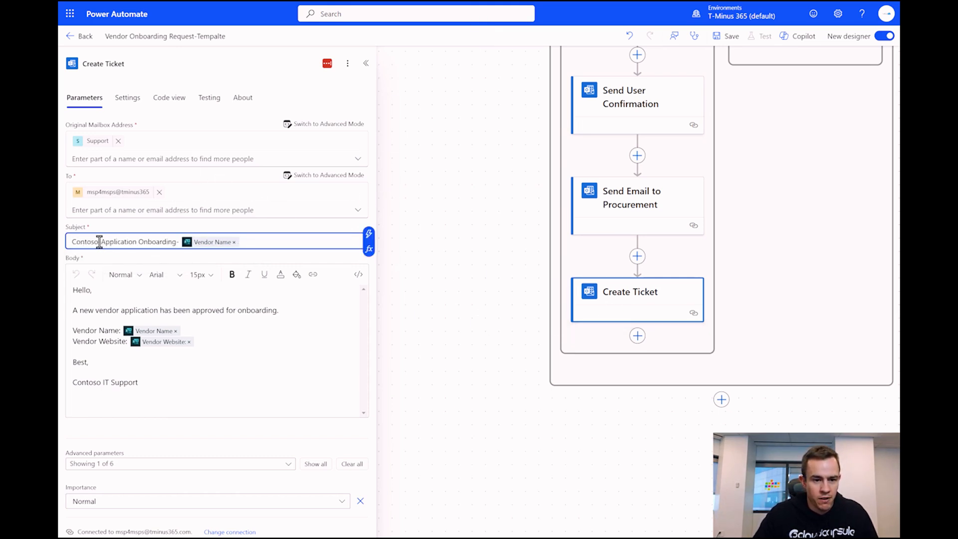
{"action": "double_click", "coordinate": [98, 242]}
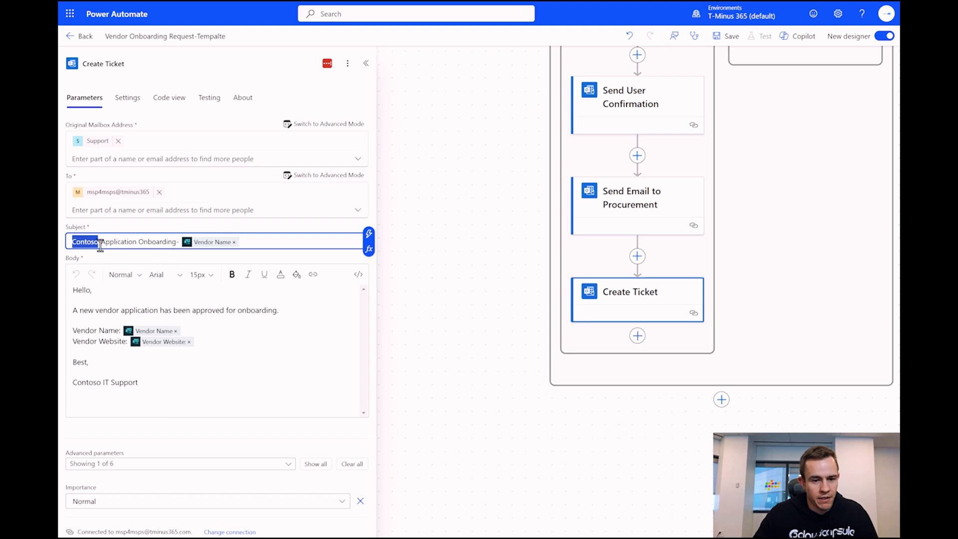
{"action": "left_click_drag", "start_coordinate": [106, 243], "coordinate": [192, 249]}
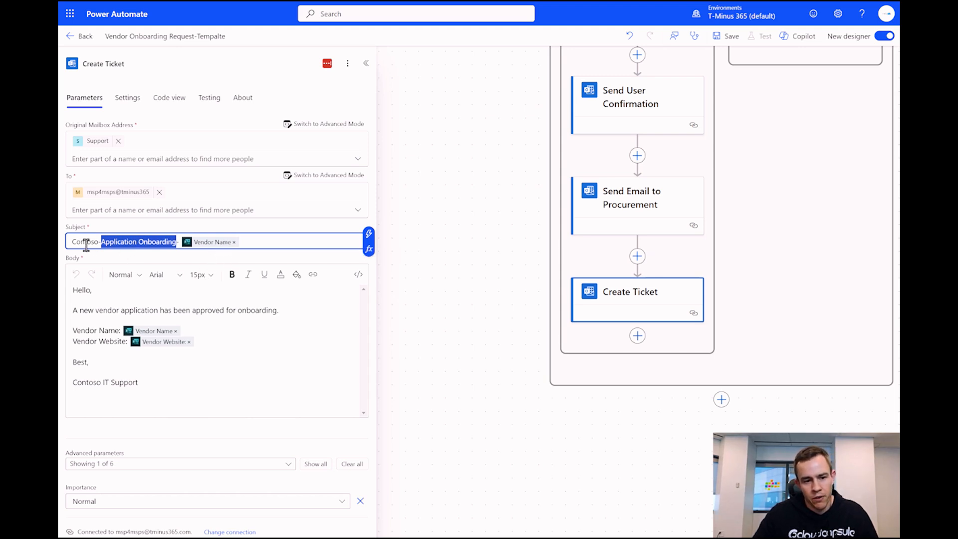
{"action": "left_click_drag", "start_coordinate": [71, 243], "coordinate": [294, 256]}
{"action": "left_click", "coordinate": [280, 242]}
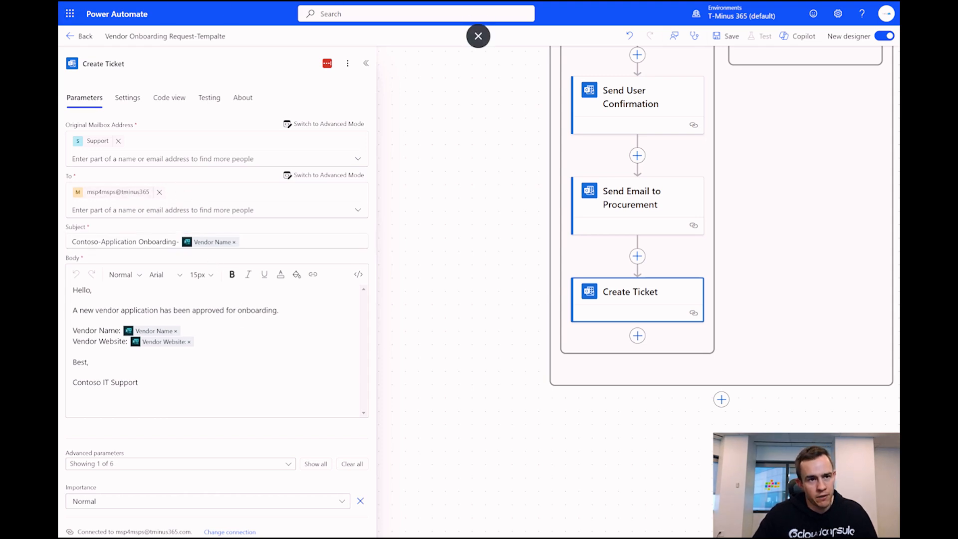
{"action": "left_click", "coordinate": [353, 328]}
{"action": "key", "text": "ctrl+a"}
{"action": "key", "text": "ctrl+v"}
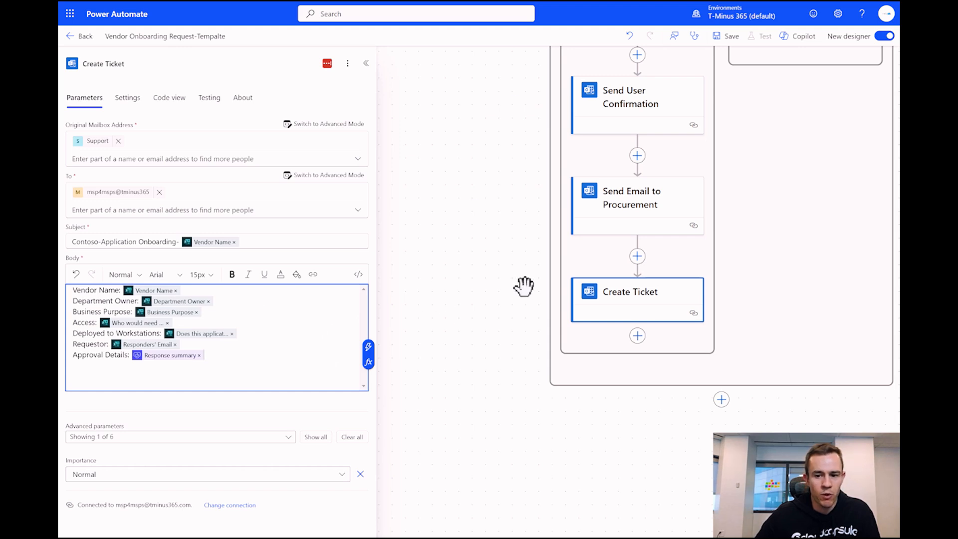
- Bring the Is Approved? branches into view and save the flow
{"action": "left_click_drag", "start_coordinate": [504, 227], "coordinate": [334, 315]}
{"action": "left_click_drag", "start_coordinate": [569, 232], "coordinate": [643, 370]}
{"action": "left_click", "coordinate": [728, 36]}
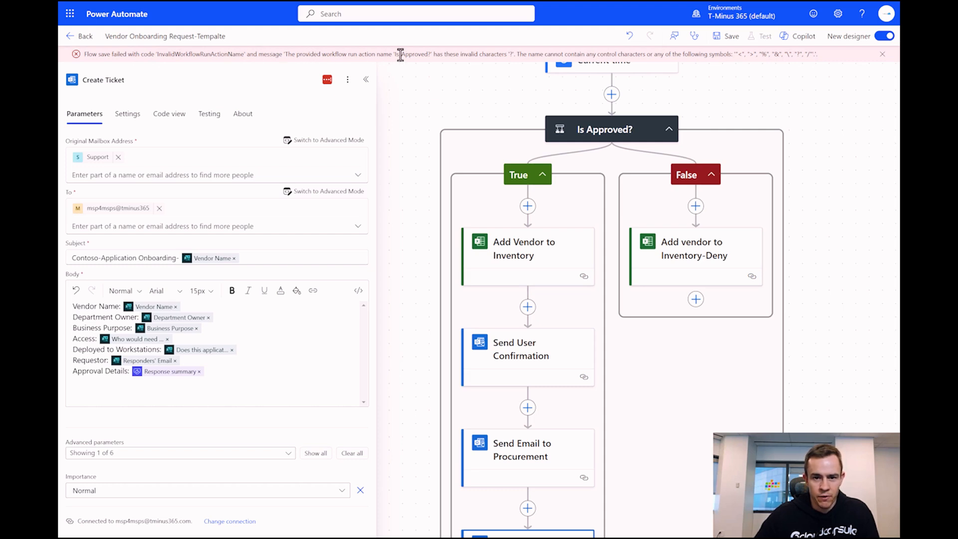
- Rename the condition to 'Is Approved' without the question mark and save the flow
{"action": "left_click", "coordinate": [582, 133]}
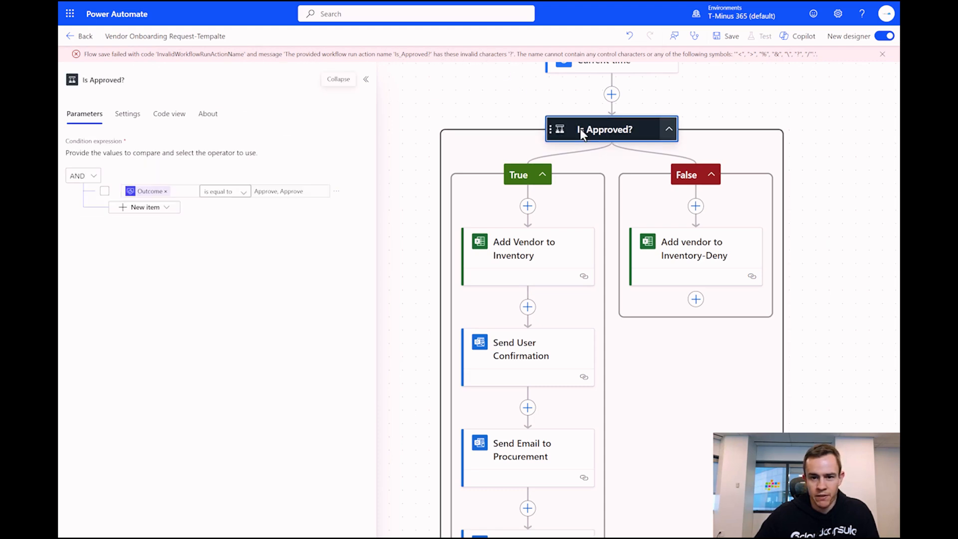
{"action": "left_click", "coordinate": [165, 83]}
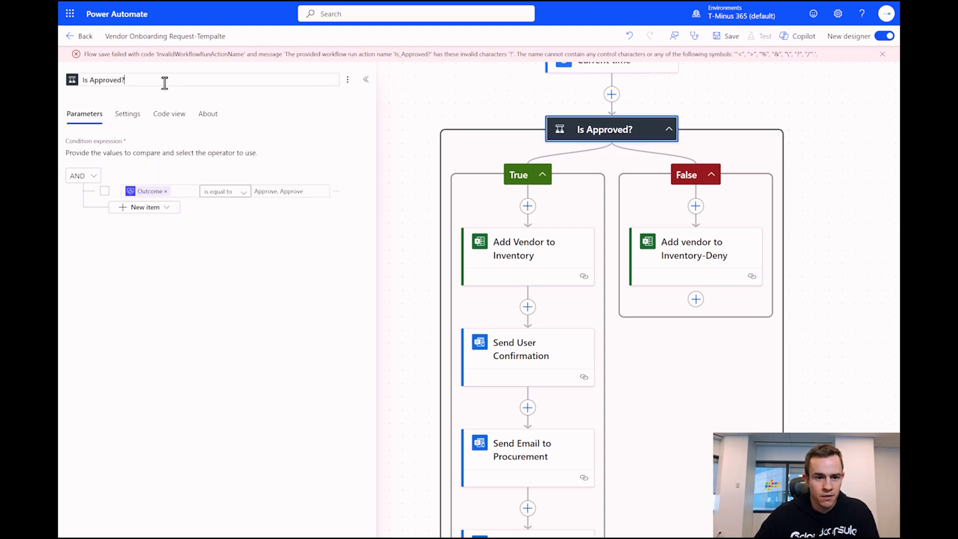
{"action": "key", "text": "Return"}
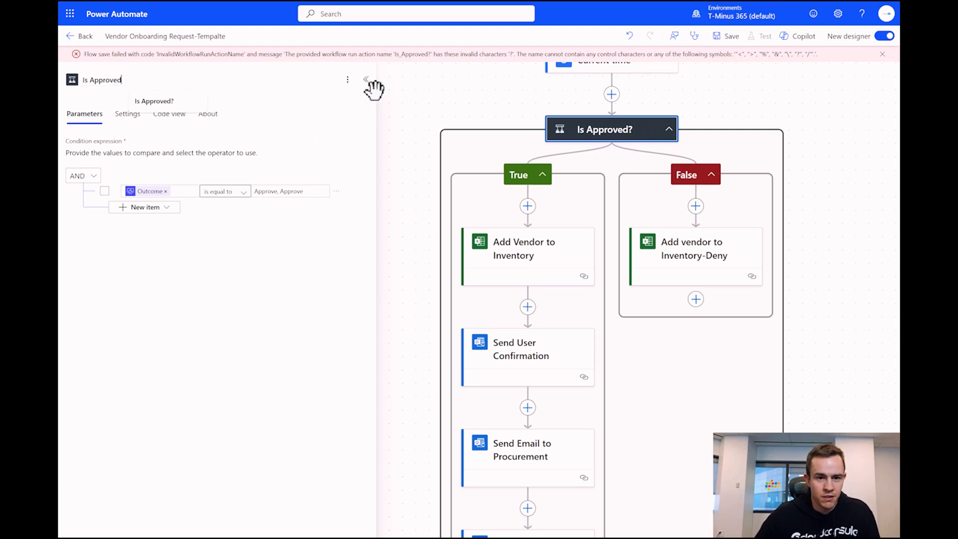
{"action": "left_click", "coordinate": [722, 40]}
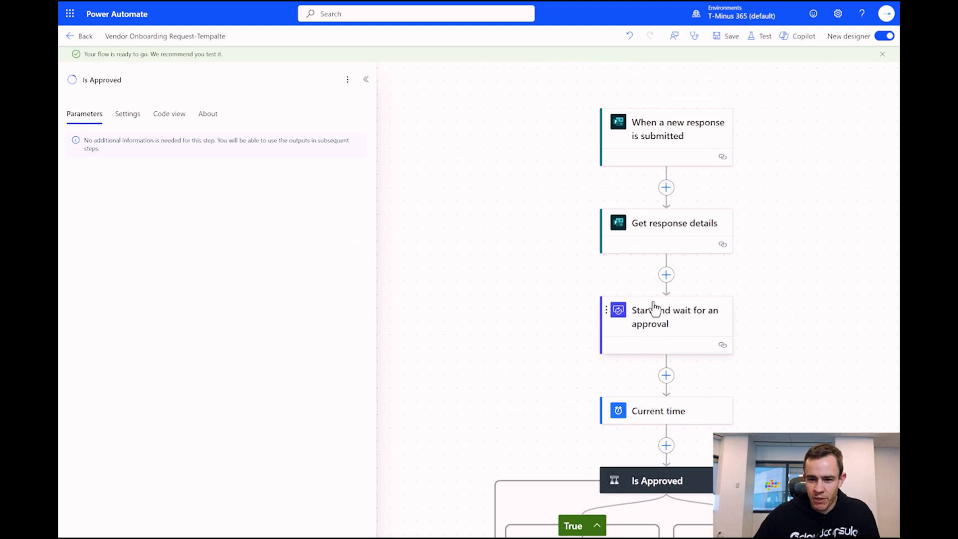
- Choose the manual test option for the flow, then close the test panel
{"action": "scroll", "coordinate": [771, 279], "scroll_direction": "down", "scroll_amount": 3}
{"action": "scroll", "coordinate": [779, 283], "scroll_direction": "down", "scroll_amount": 5}
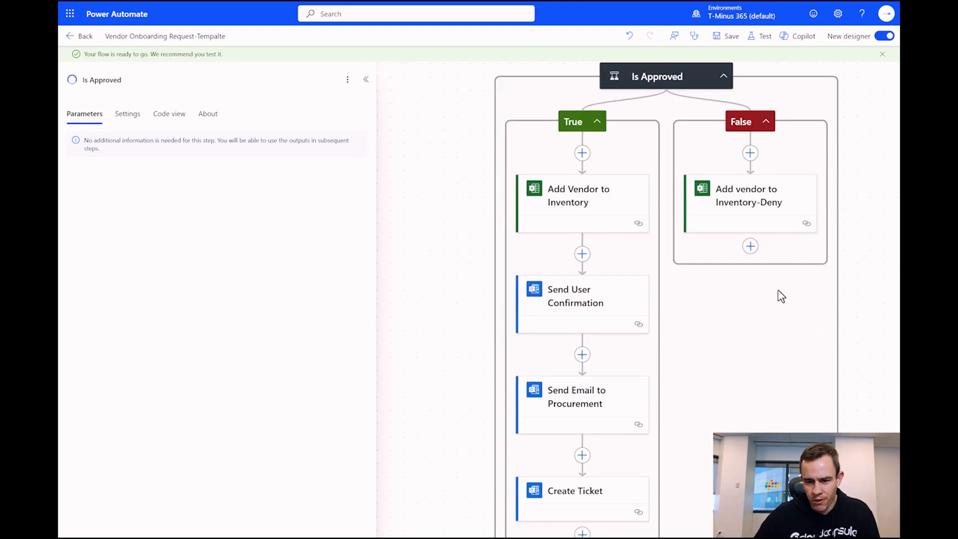
{"action": "scroll", "coordinate": [592, 272], "scroll_direction": "down", "scroll_amount": 2}
{"action": "scroll", "coordinate": [597, 263], "scroll_direction": "up", "scroll_amount": 2}
{"action": "scroll", "coordinate": [597, 263], "scroll_direction": "up", "scroll_amount": 5}
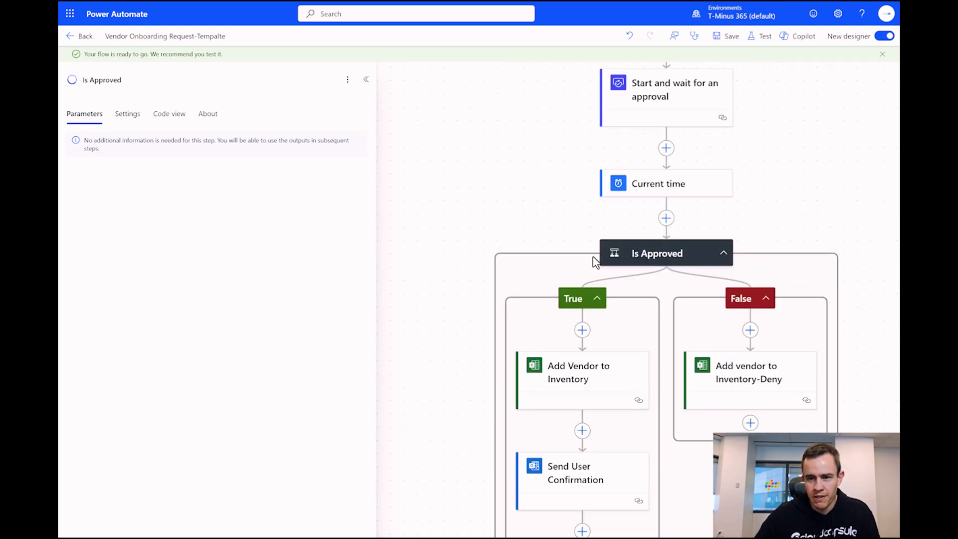
{"action": "left_click", "coordinate": [769, 39]}
{"action": "left_click", "coordinate": [744, 69]}
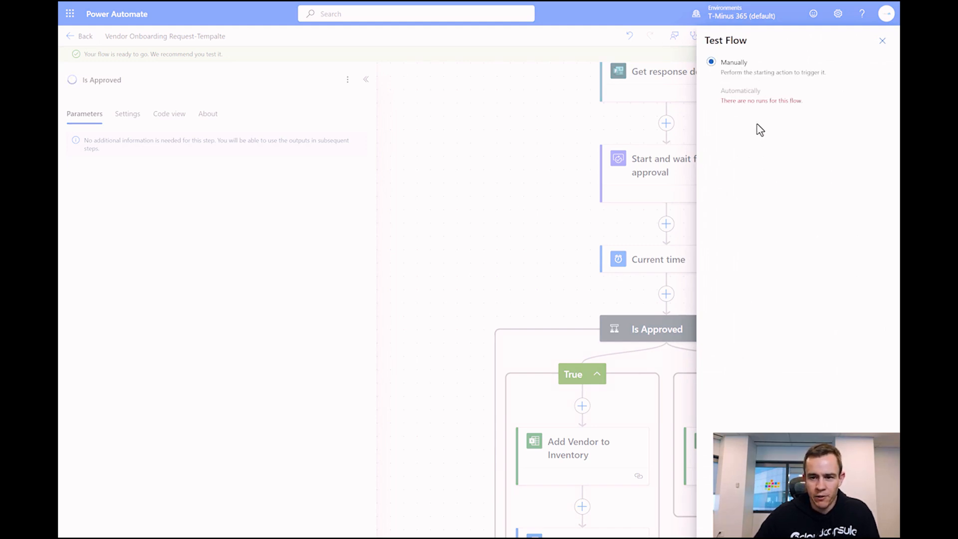
{"action": "left_click", "coordinate": [882, 41]}
- Leave the designer, dismiss the flow-ready notice and return to the Cloud flows list
{"action": "left_click", "coordinate": [78, 36]}
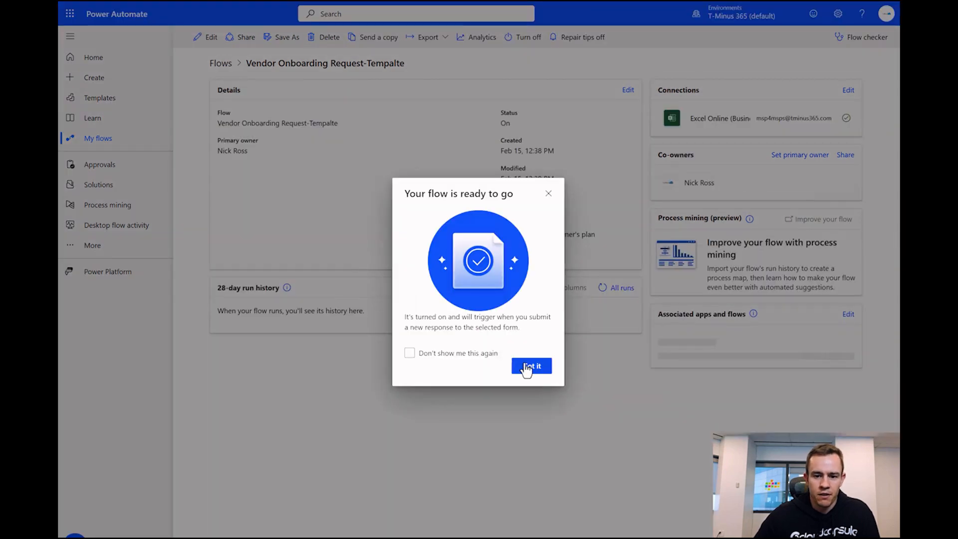
{"action": "left_click", "coordinate": [532, 366]}
{"action": "left_click", "coordinate": [221, 63]}
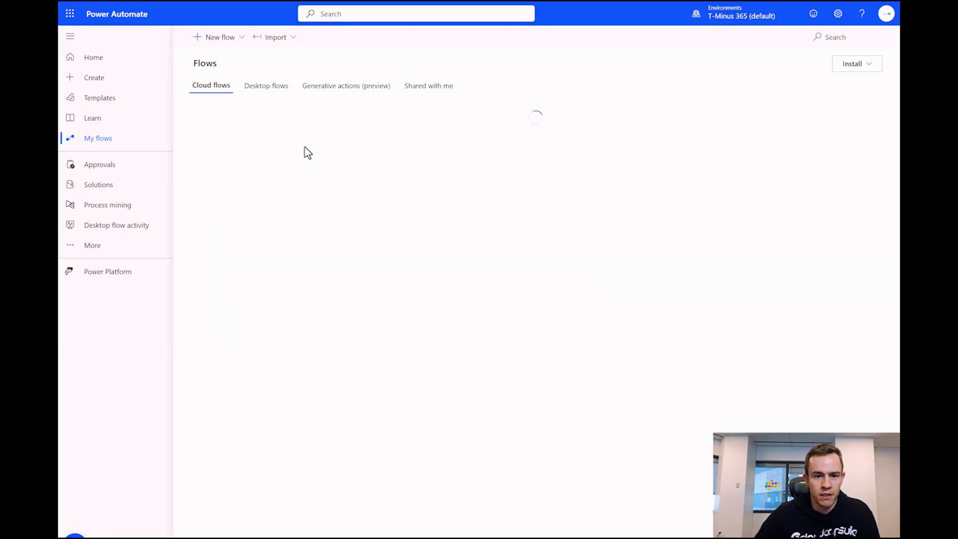
{"action": "left_click", "coordinate": [336, 185]}
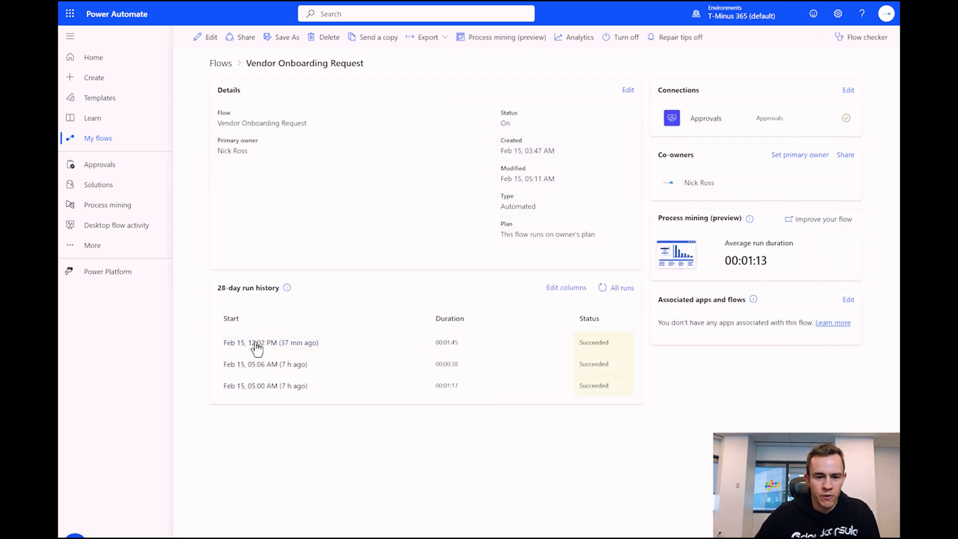
{"action": "left_click", "coordinate": [254, 342]}
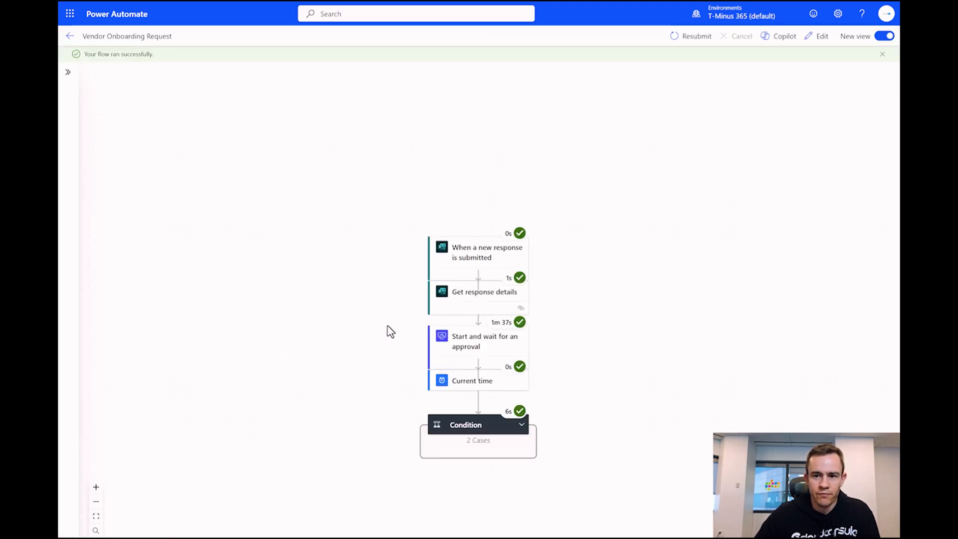
{"action": "scroll", "coordinate": [596, 271], "scroll_direction": "down", "scroll_amount": 2}
{"action": "scroll", "coordinate": [564, 310], "scroll_direction": "down", "scroll_amount": 3}
{"action": "left_click", "coordinate": [434, 202]}
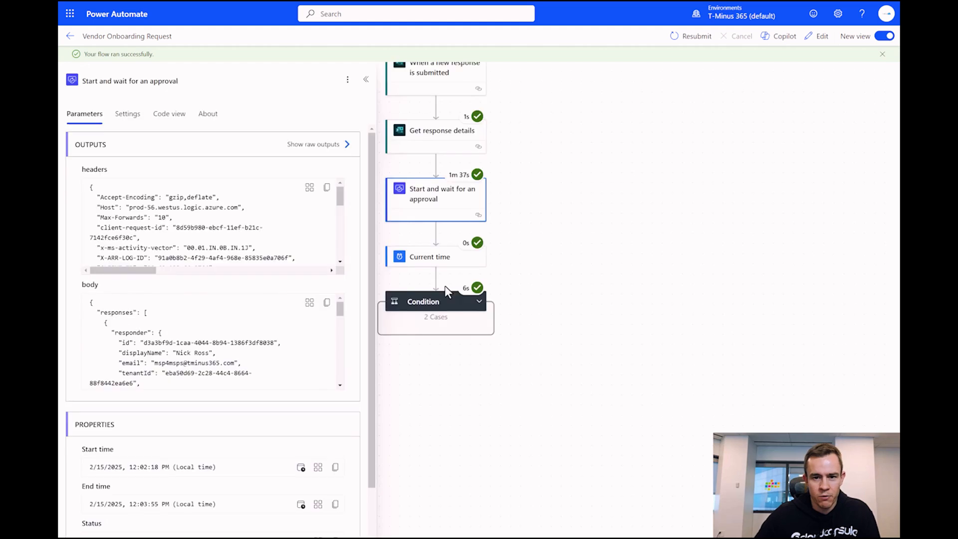
{"action": "scroll", "coordinate": [270, 312], "scroll_direction": "down", "scroll_amount": 2}
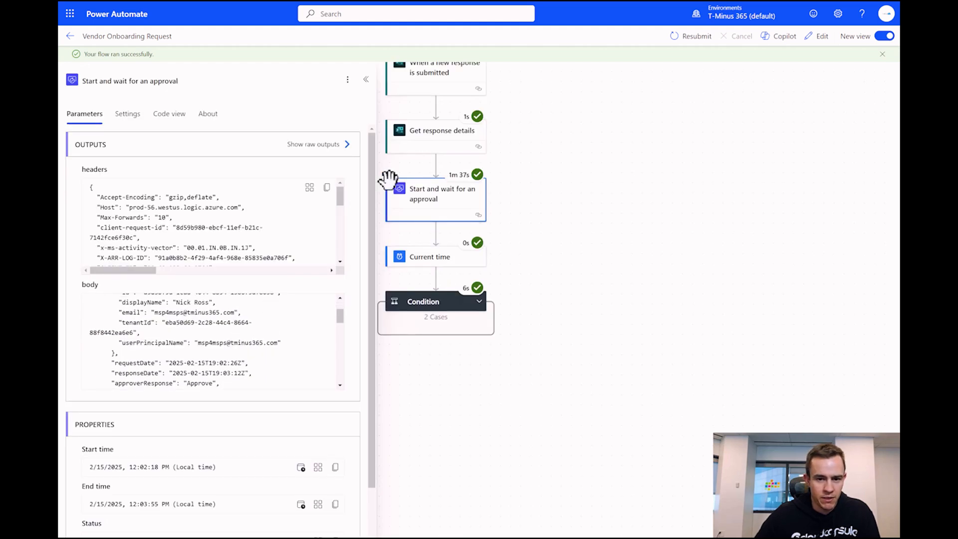
{"action": "scroll", "coordinate": [233, 343], "scroll_direction": "down", "scroll_amount": 2}
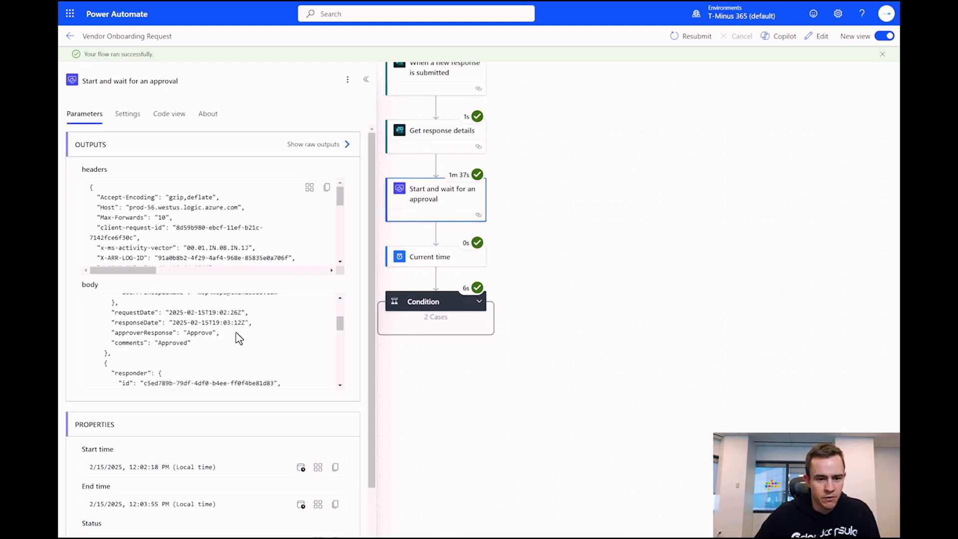
{"action": "scroll", "coordinate": [216, 347], "scroll_direction": "down", "scroll_amount": 5}
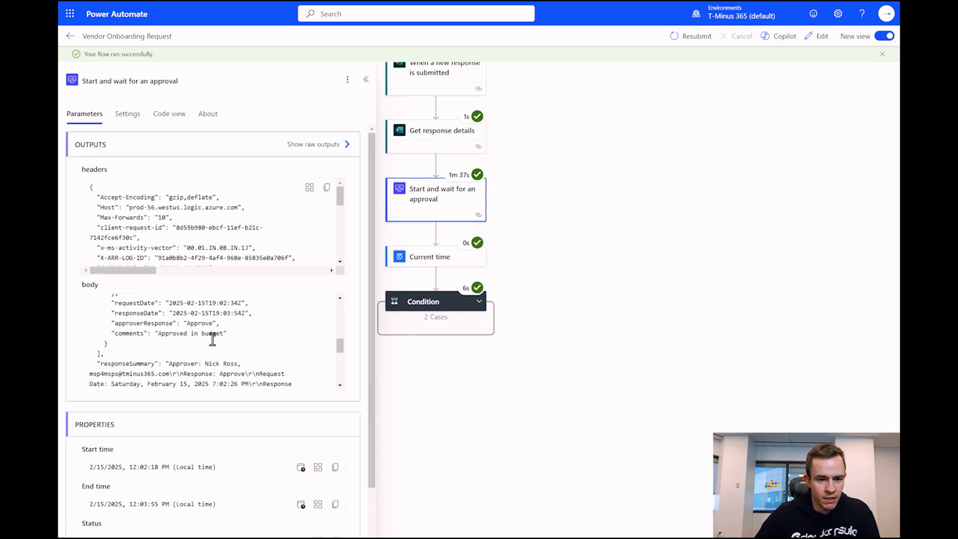
{"action": "scroll", "coordinate": [200, 324], "scroll_direction": "down", "scroll_amount": 3}
{"action": "scroll", "coordinate": [190, 322], "scroll_direction": "up", "scroll_amount": 2}
{"action": "left_click_drag", "start_coordinate": [101, 356], "coordinate": [205, 353]}
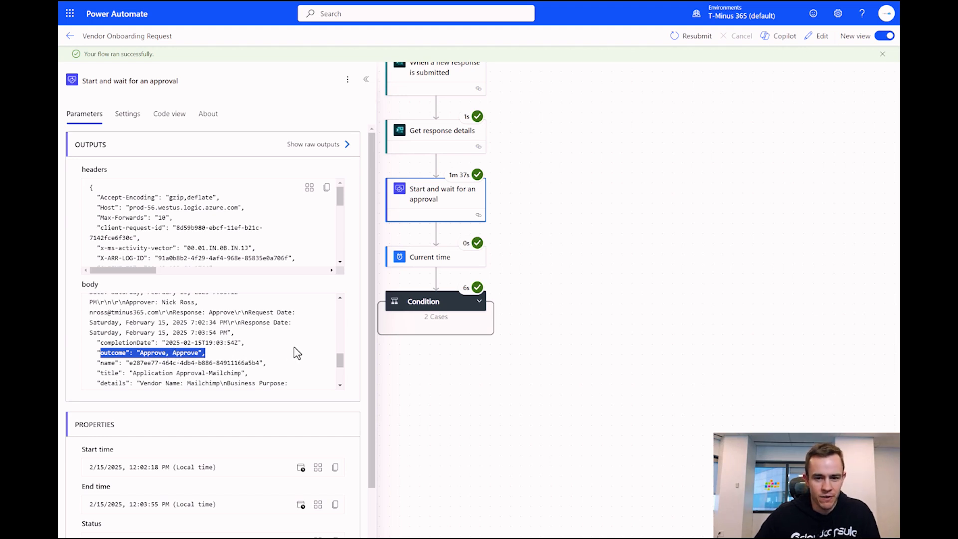
{"action": "scroll", "coordinate": [591, 211], "scroll_direction": "down", "scroll_amount": 1}
{"action": "left_click", "coordinate": [482, 268]}
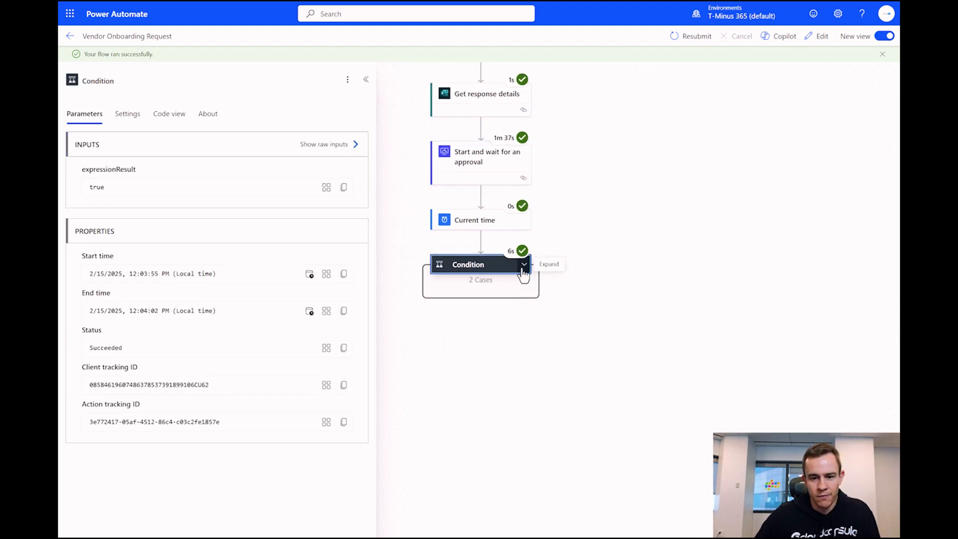
{"action": "left_click", "coordinate": [523, 267]}
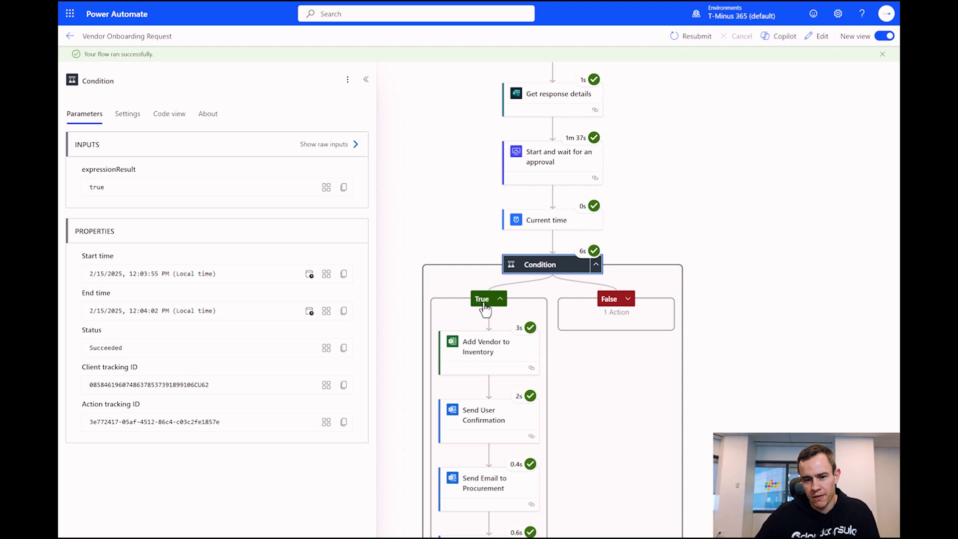
{"action": "scroll", "coordinate": [549, 150], "scroll_direction": "up", "scroll_amount": 3}
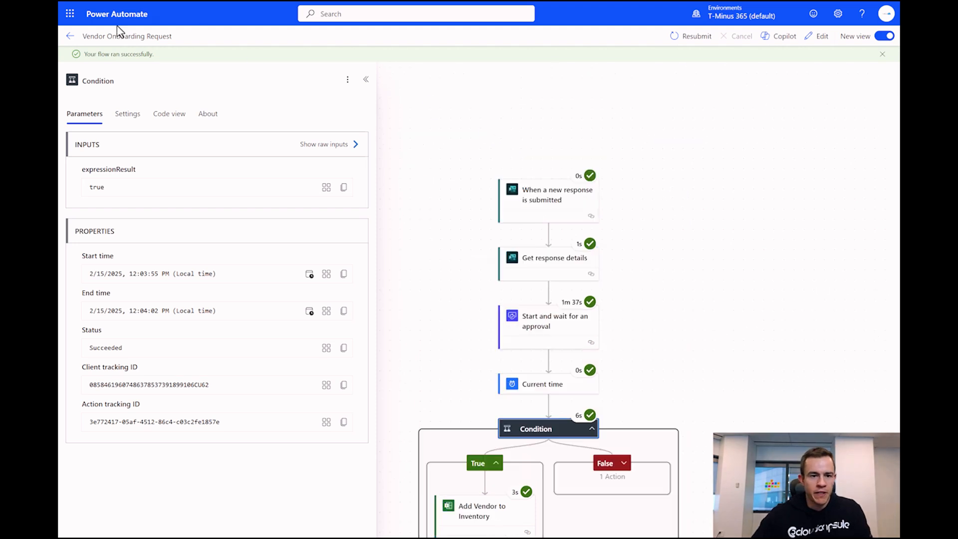
{"action": "left_click", "coordinate": [70, 36]}
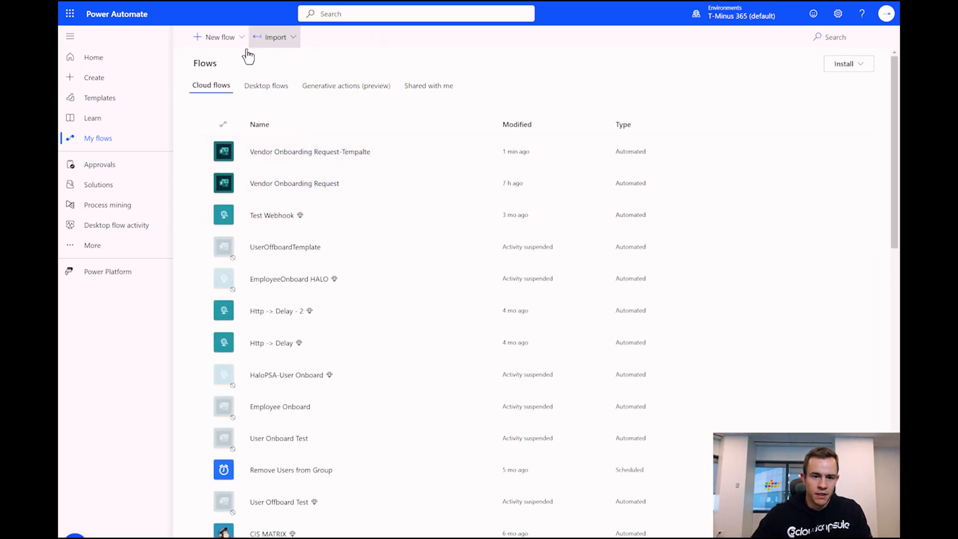
- Choose Import Package (Legacy) from the Import menu on My flows
{"action": "left_click", "coordinate": [290, 38]}
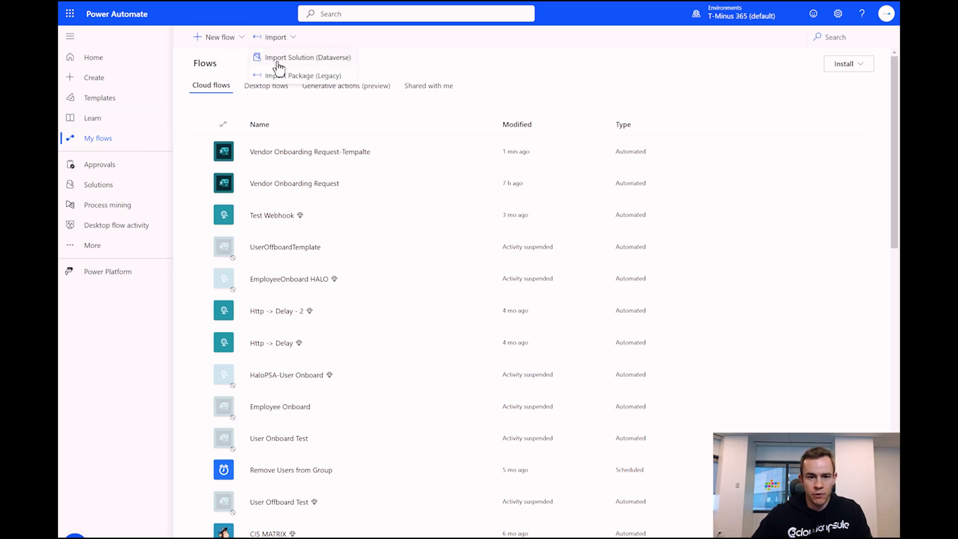
{"action": "left_click", "coordinate": [280, 77]}
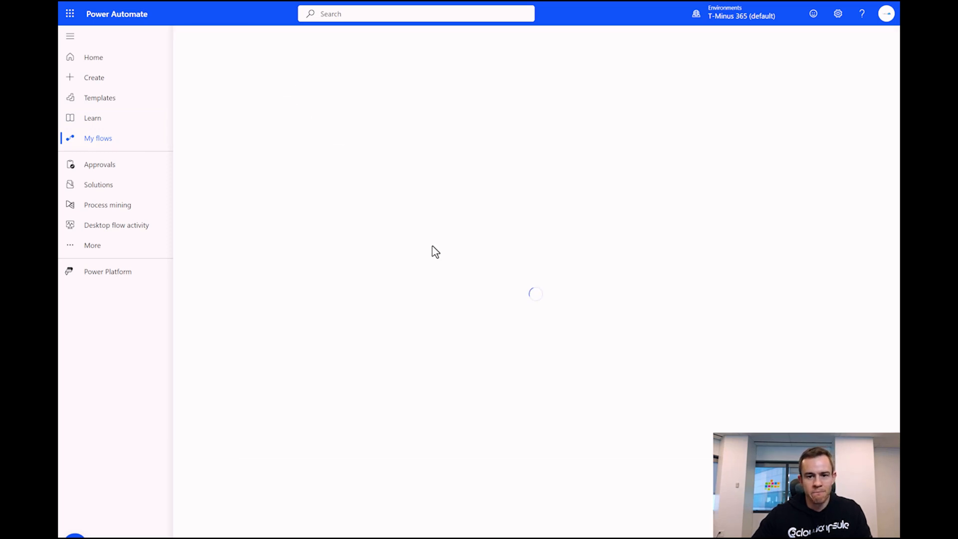